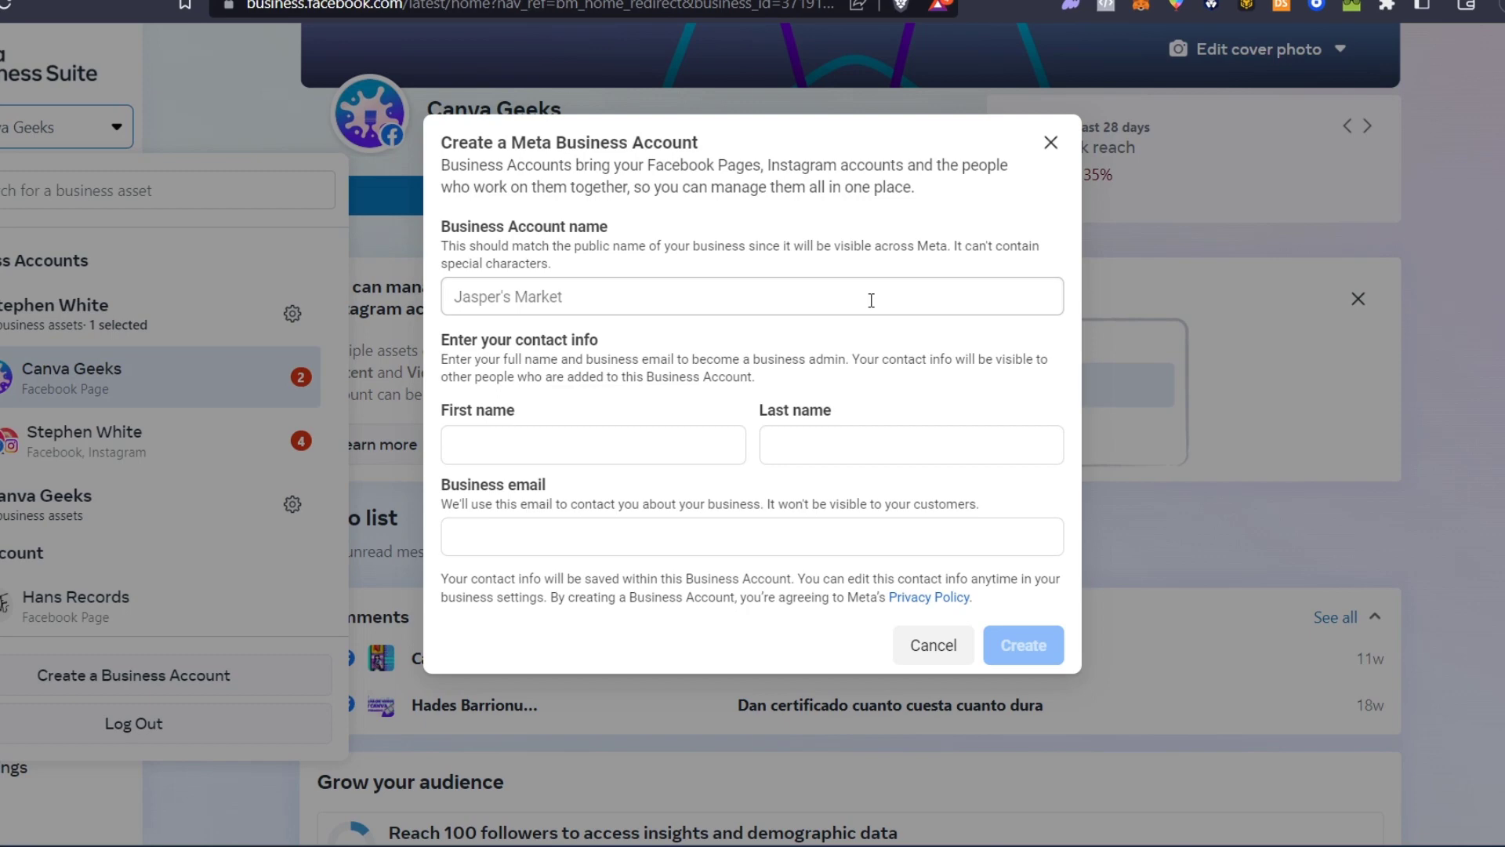
Search the web for "busines s meta" in a new browser tab and open the Meta Business Suite result
key(ctrl+t)
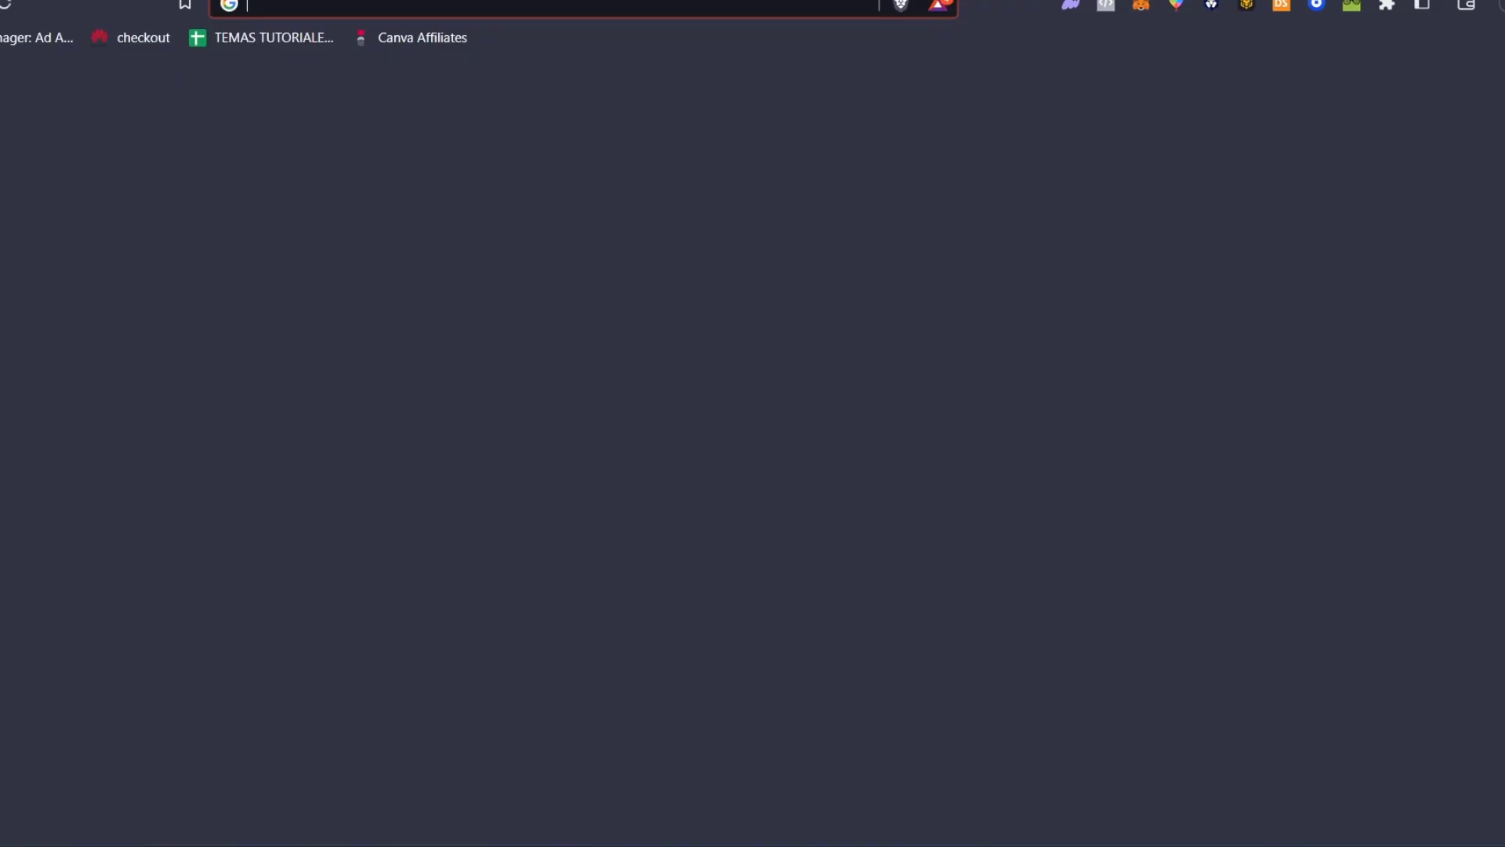
text(busines s meta)
key(Return)
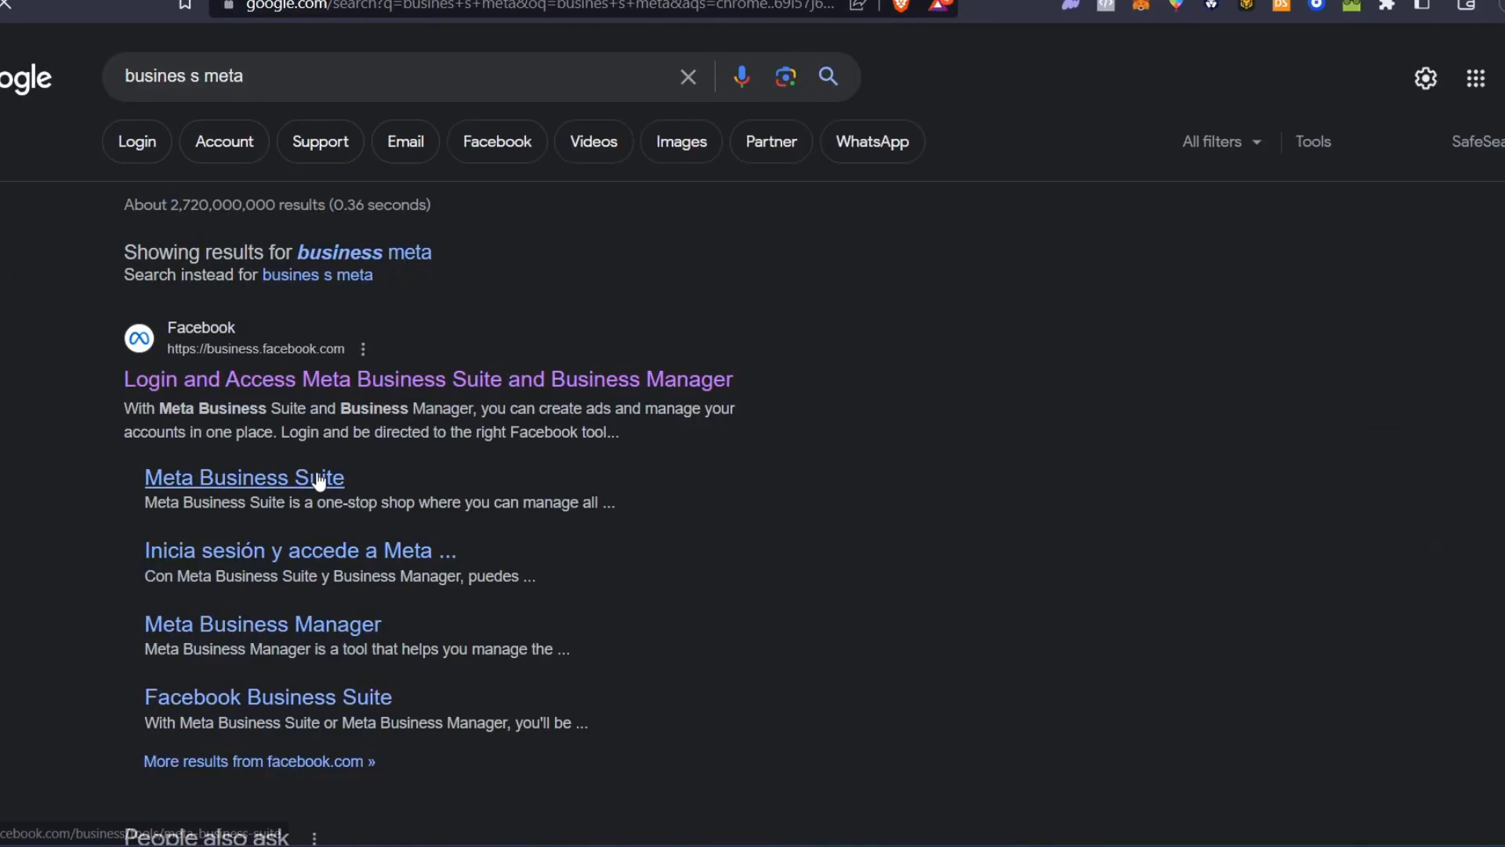
click(324, 488)
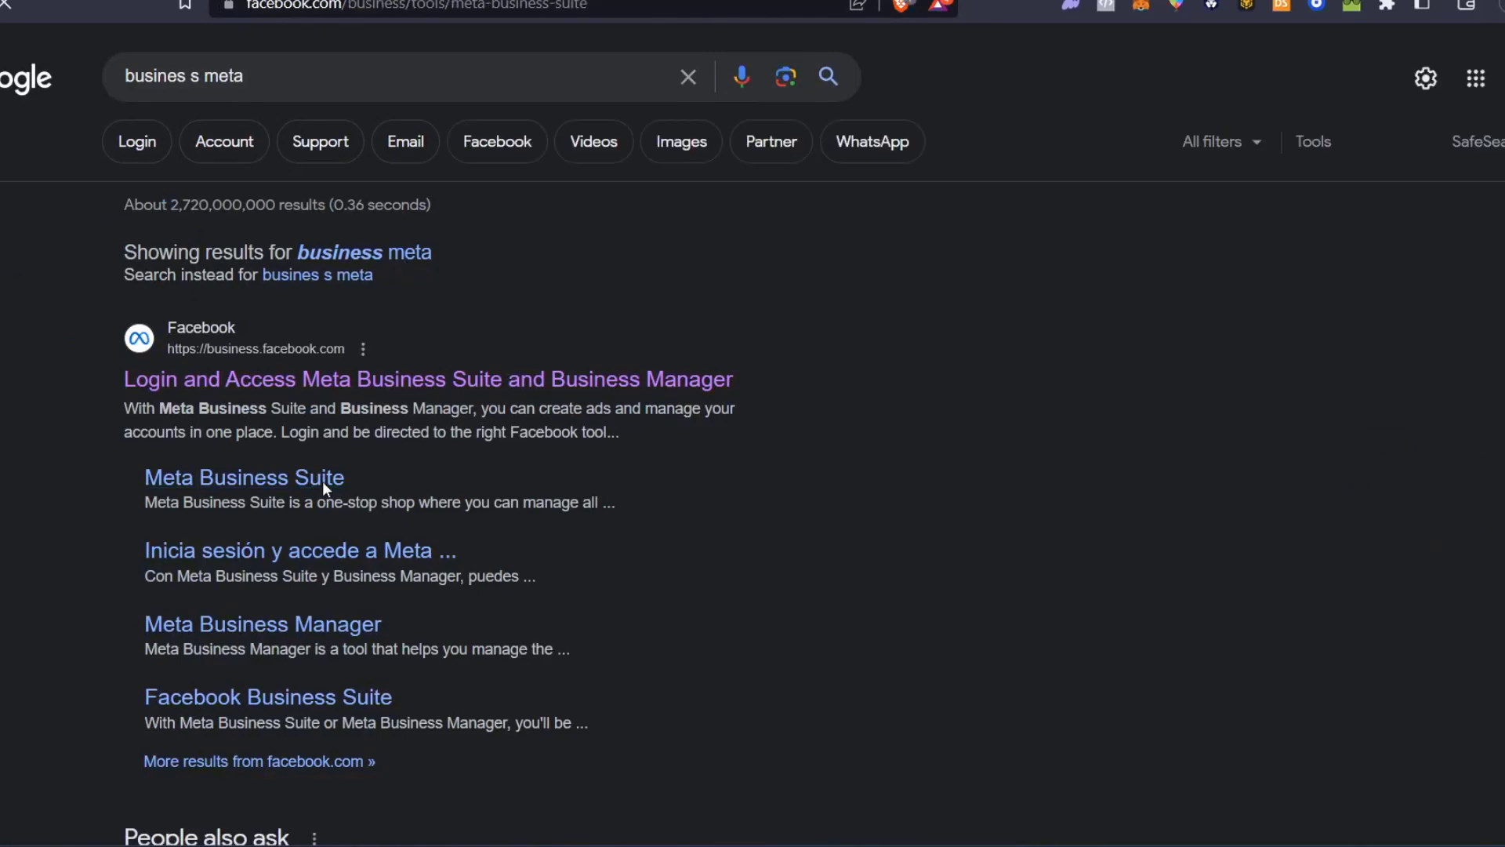
Examine the Meta Business Suite overview page, including its introduction, key features, getting-started section and the site's navigation topics
scroll(326, 482, down, 1)
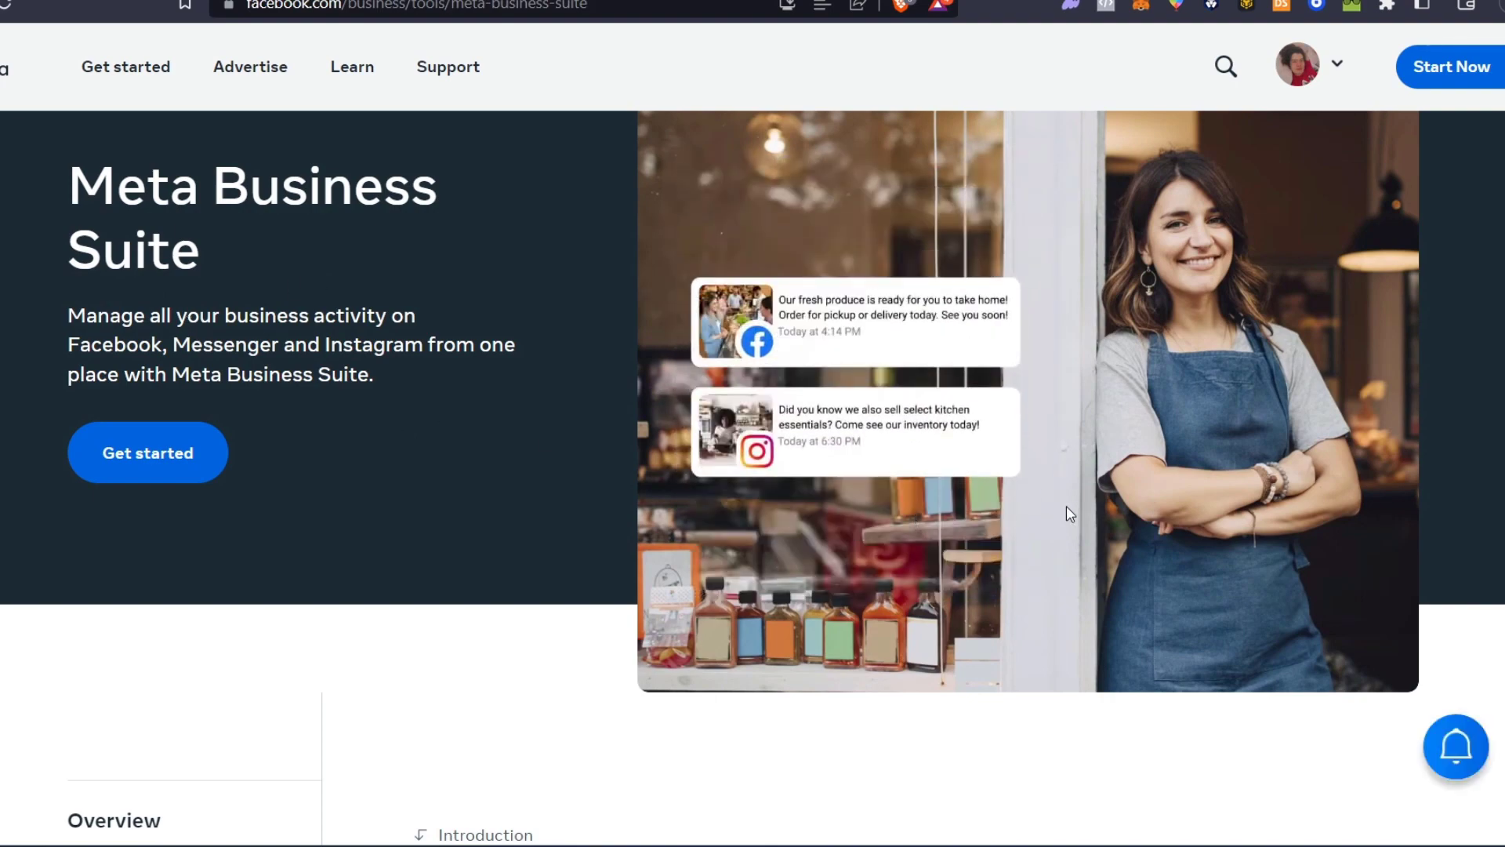
scroll(1071, 512, down, 8)
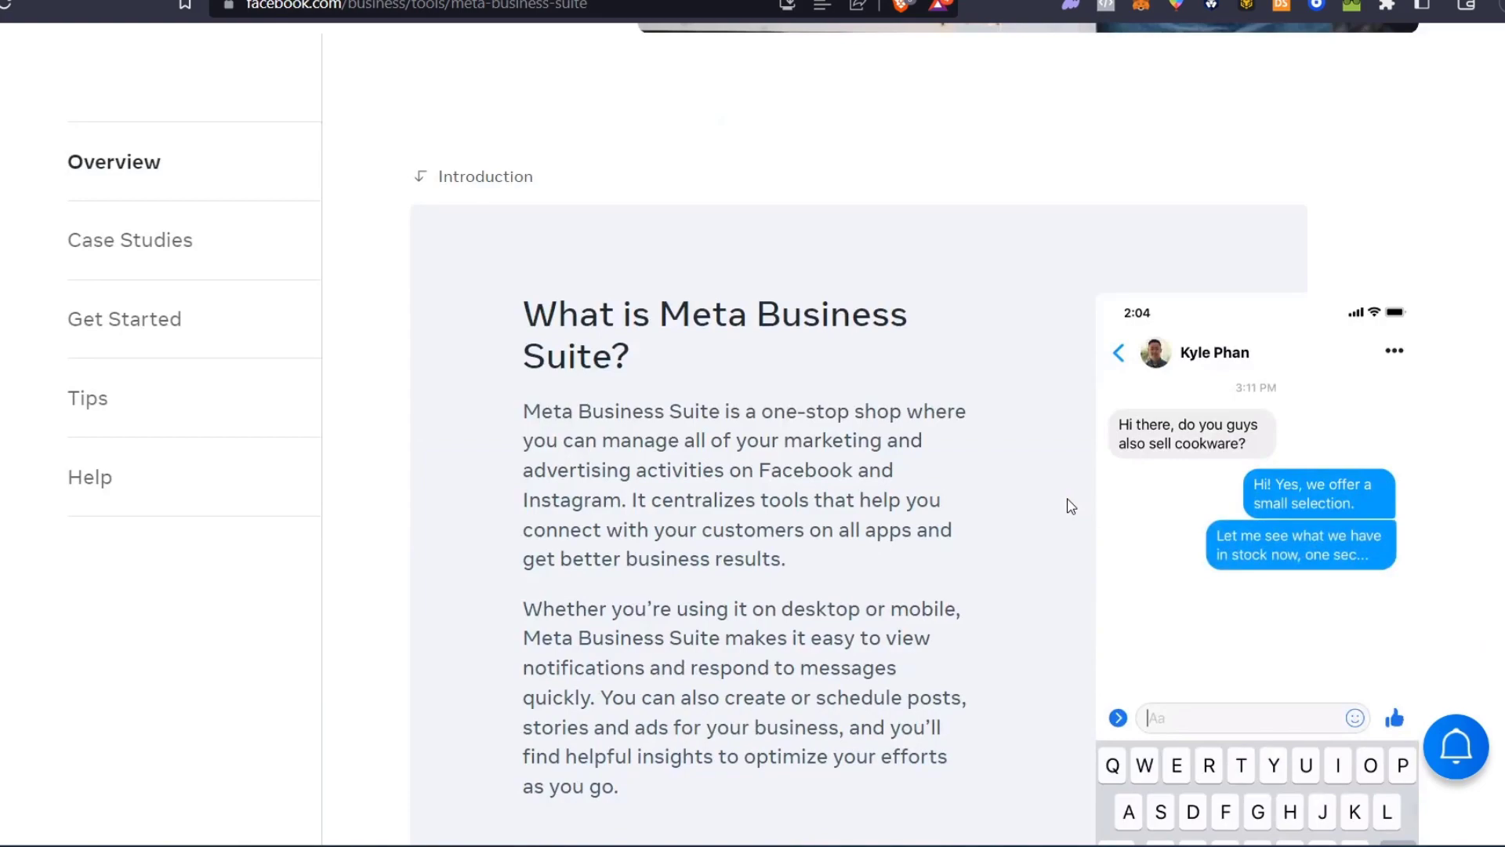
scroll(1071, 506, down, 4)
scroll(1070, 504, down, 8)
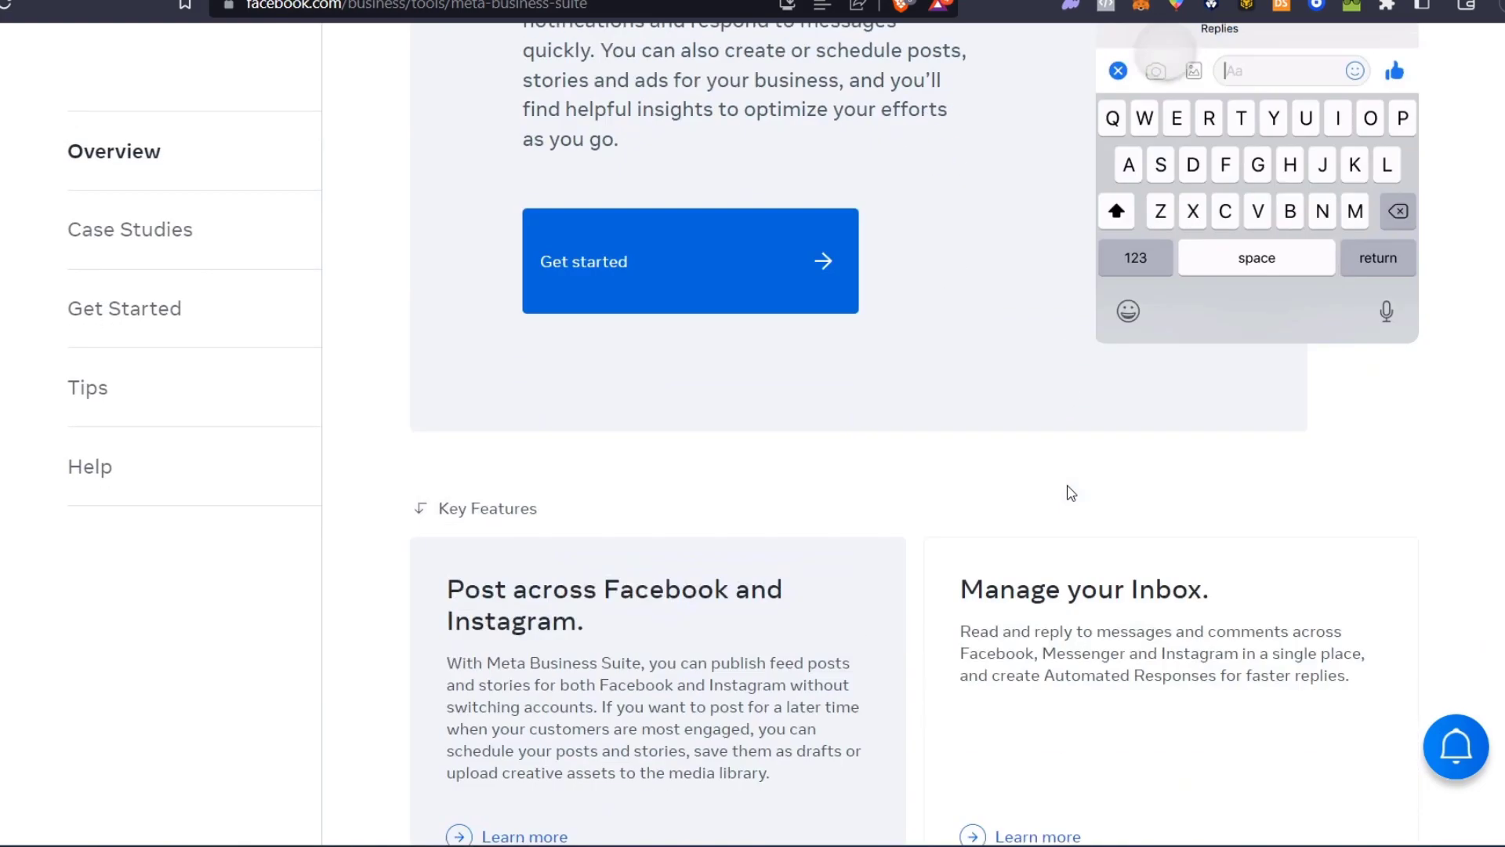
scroll(1071, 494, down, 8)
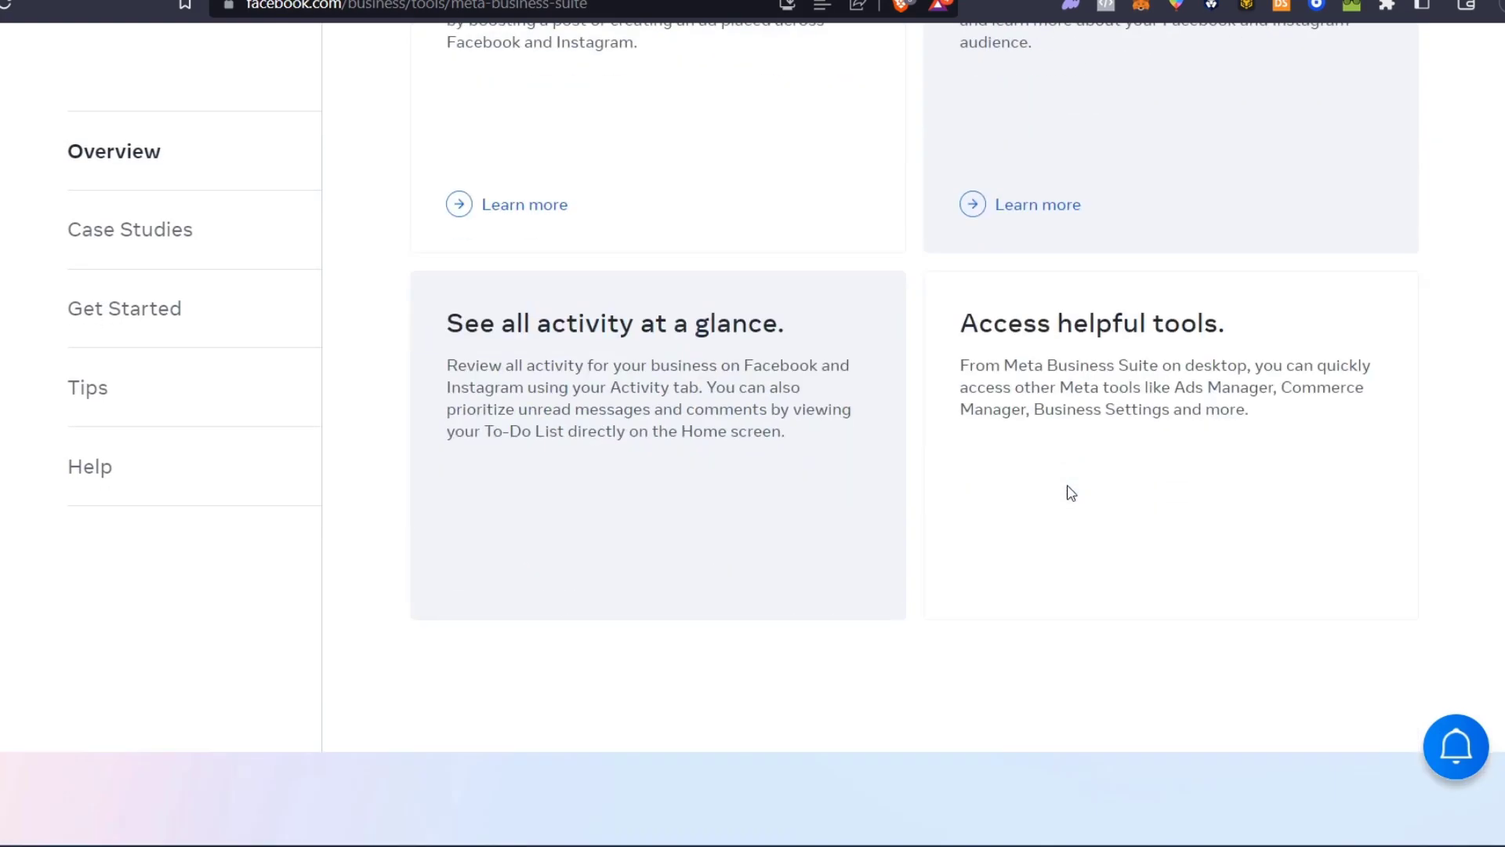
scroll(1071, 492, down, 5)
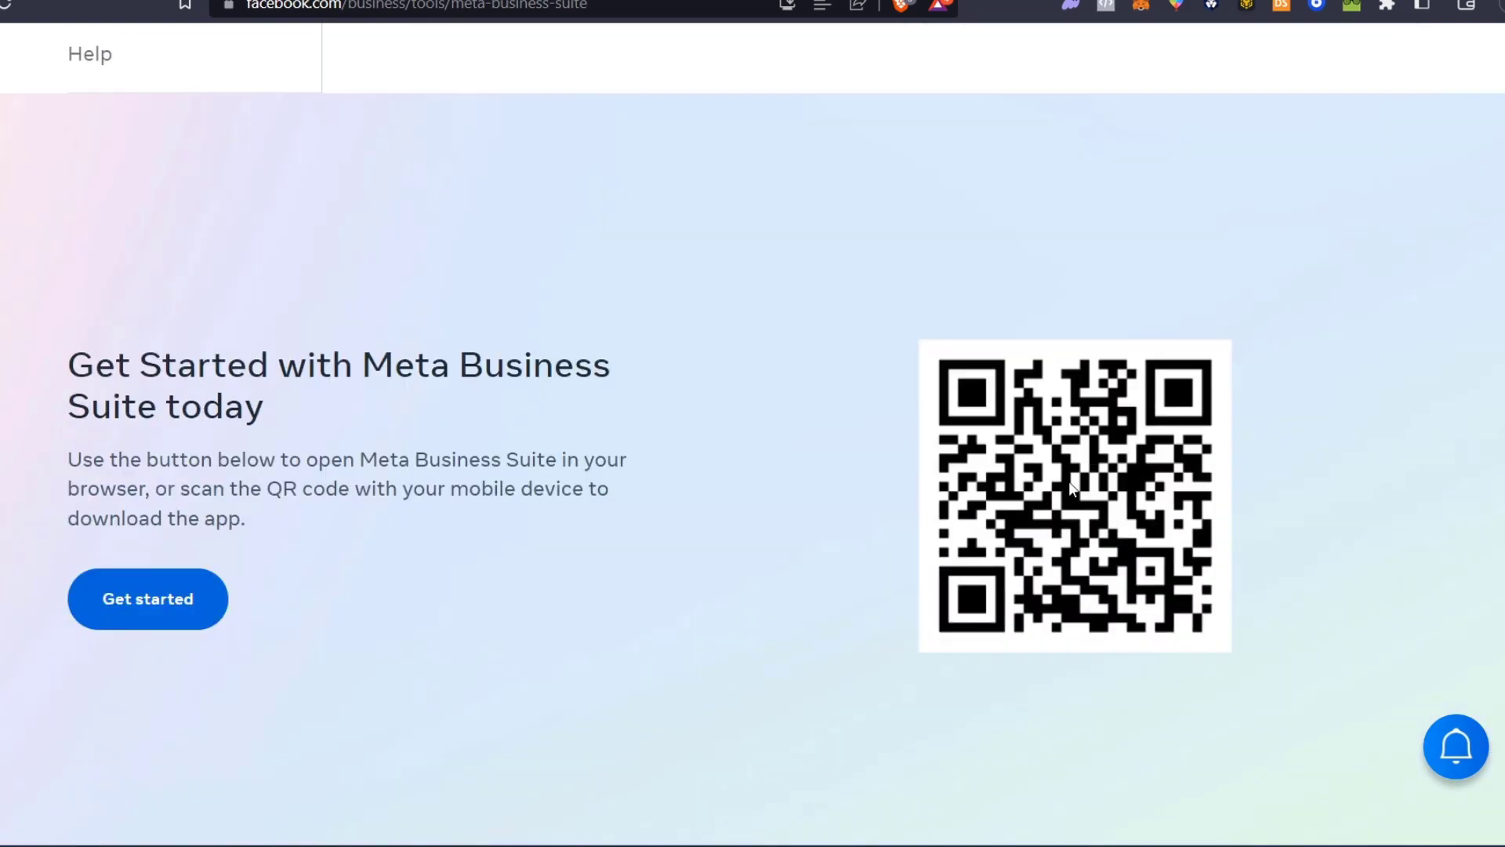
scroll(1069, 481, down, 7)
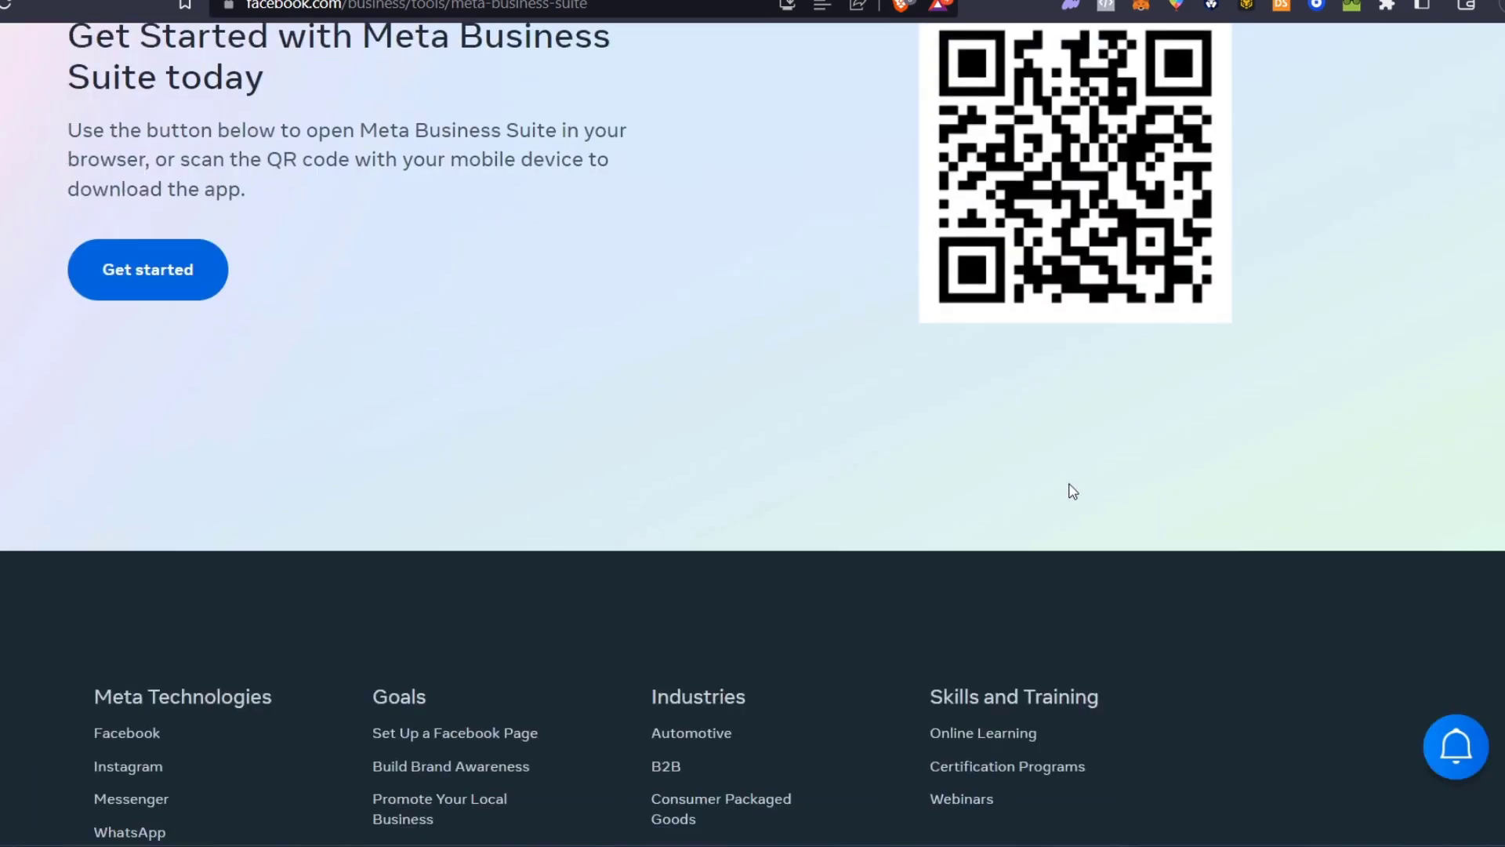
scroll(1068, 492, up, 4)
scroll(1072, 500, up, 20)
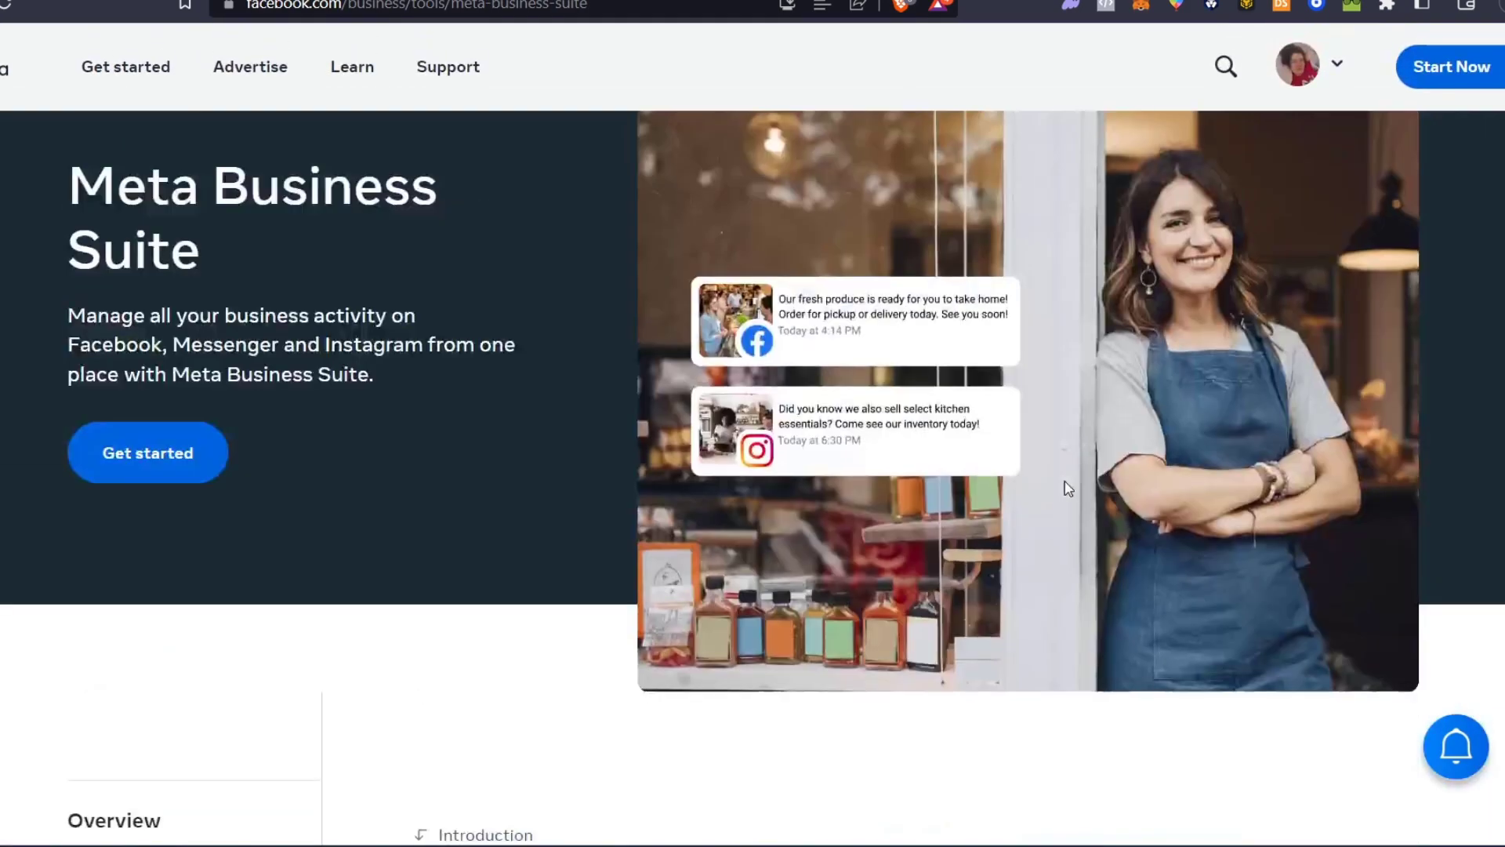
scroll(1071, 498, down, 8)
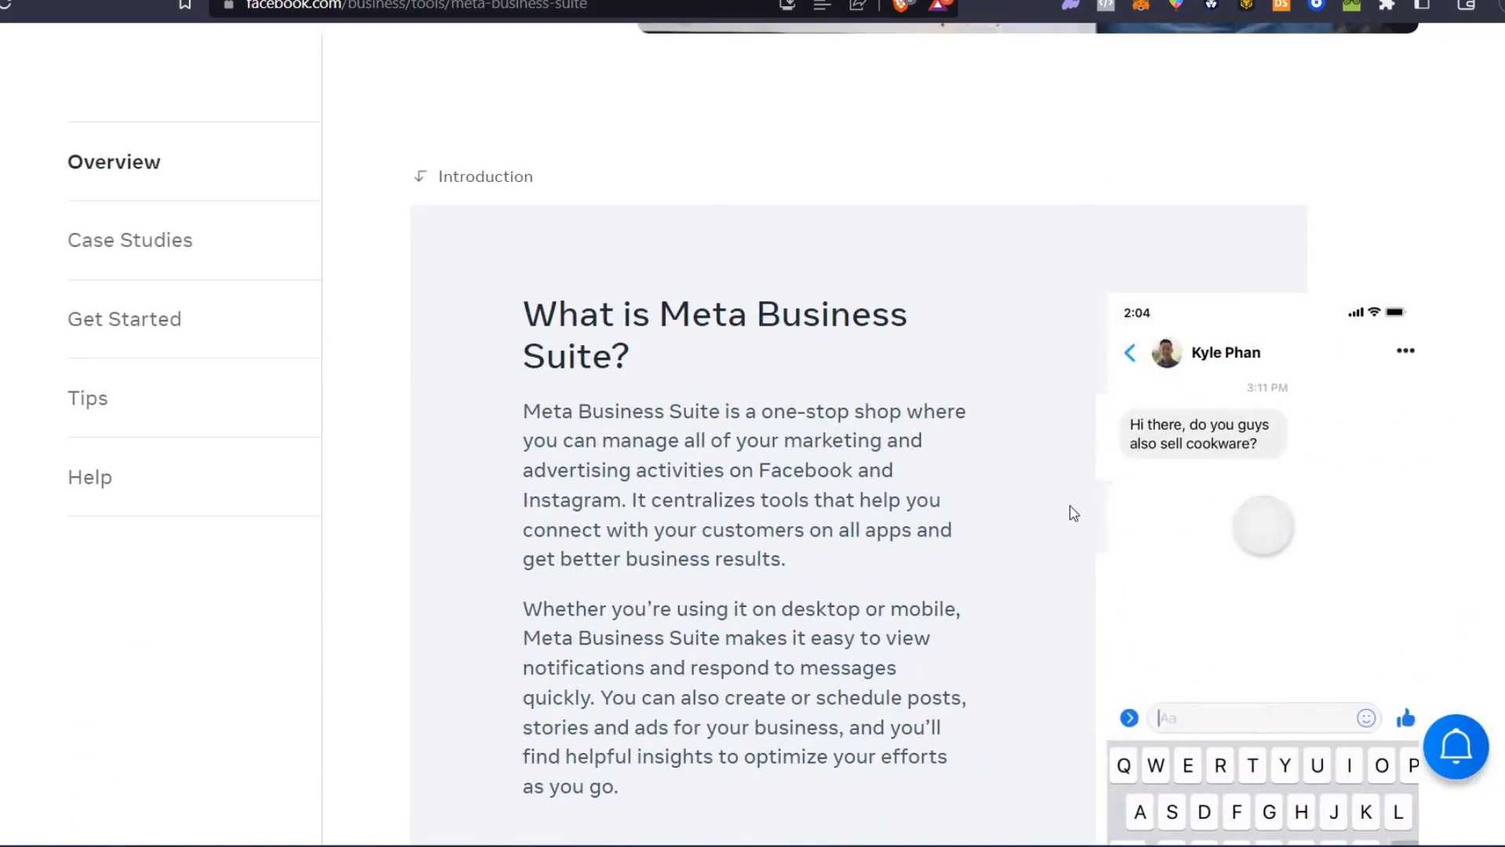
scroll(1074, 520, up, 8)
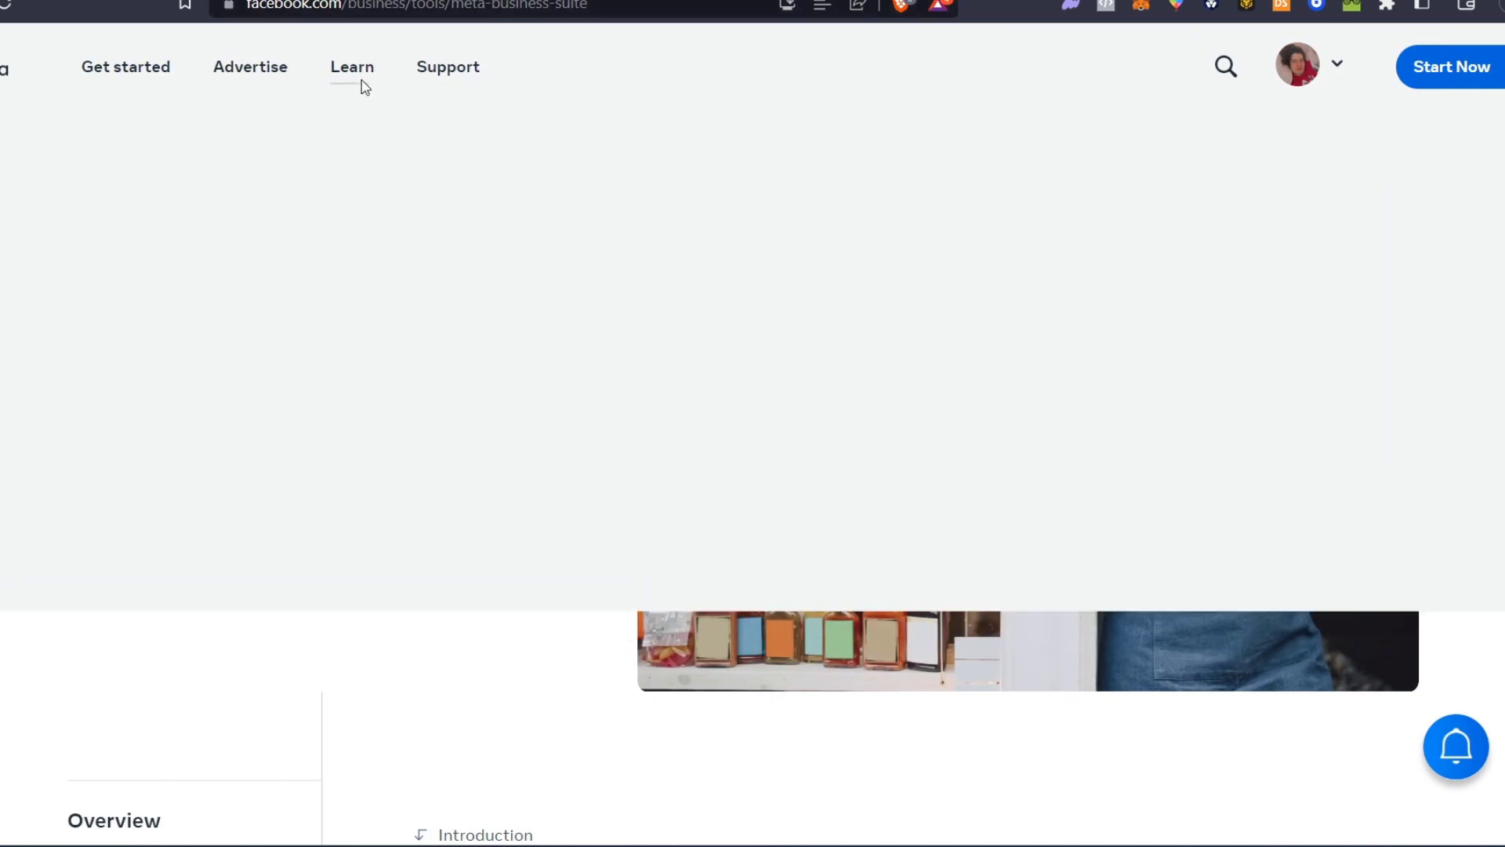
mouse_move(110, 63)
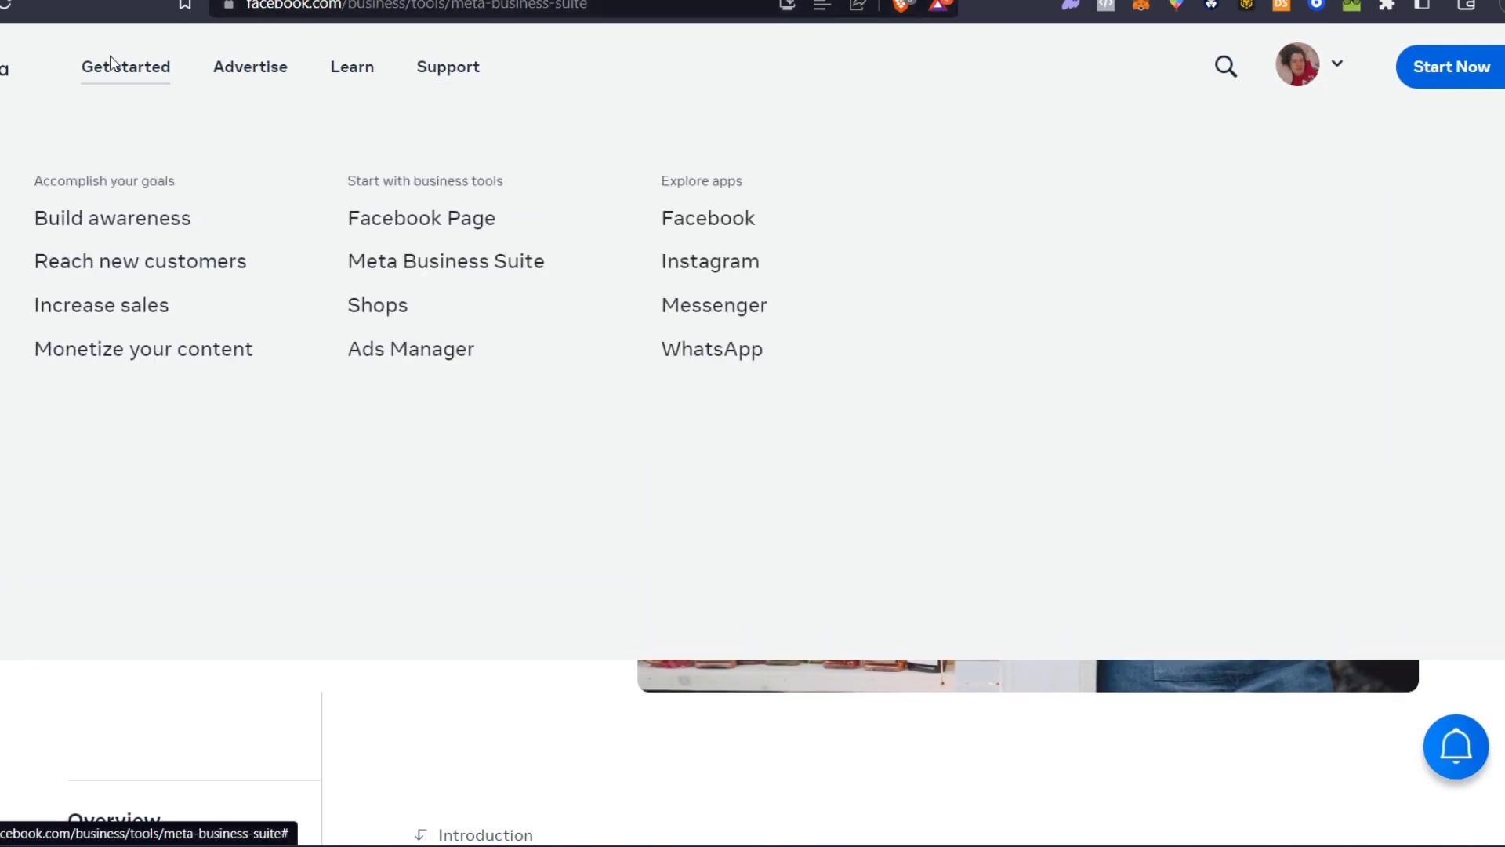
mouse_move(249, 69)
mouse_move(351, 70)
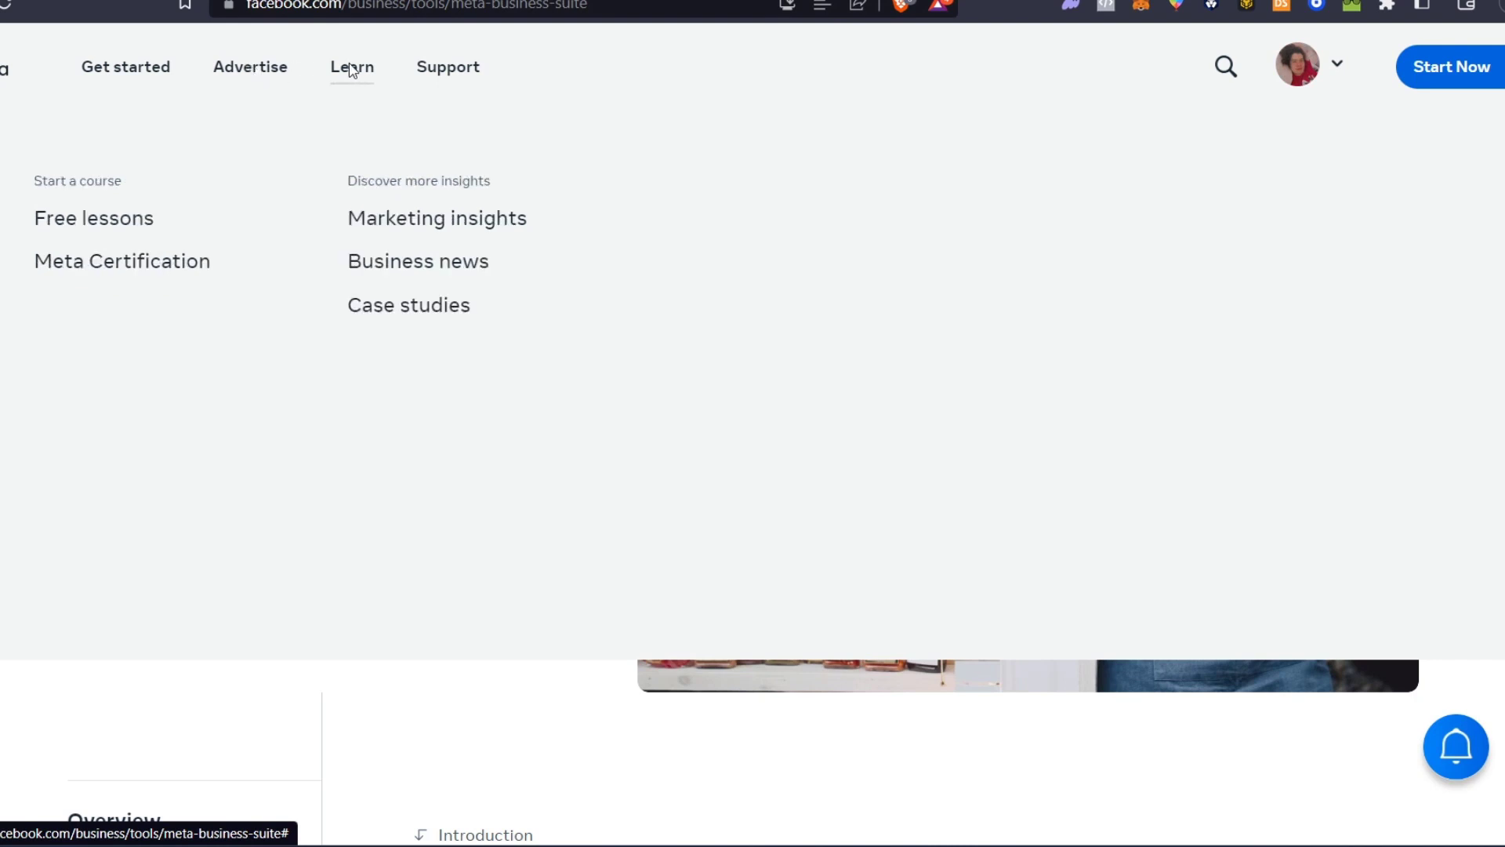
mouse_move(450, 81)
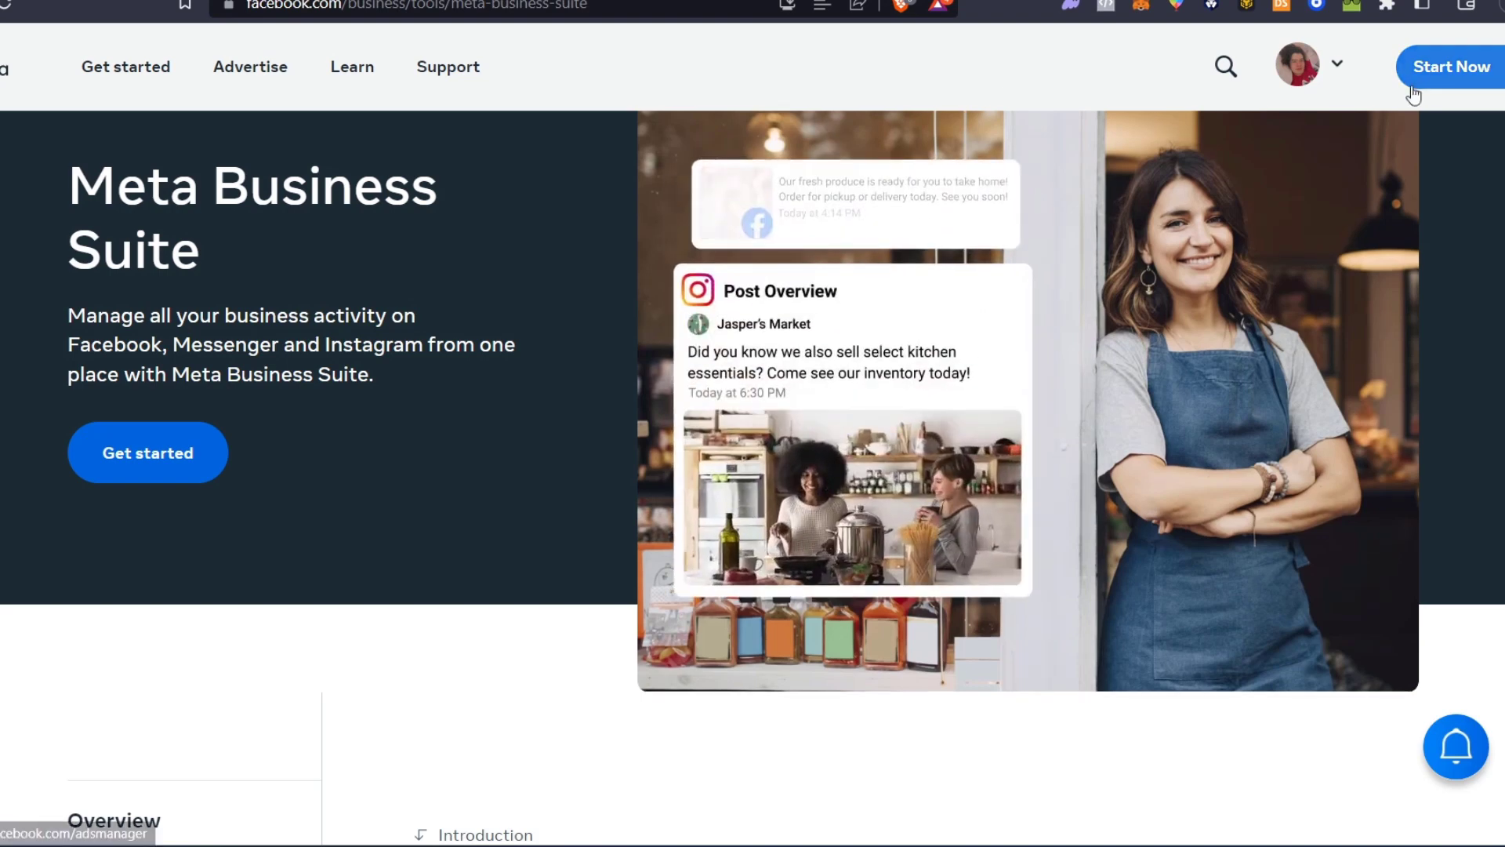
Start from the Meta Business Suite page to reach Ads Manager and dismiss its ad account updates
click(1460, 66)
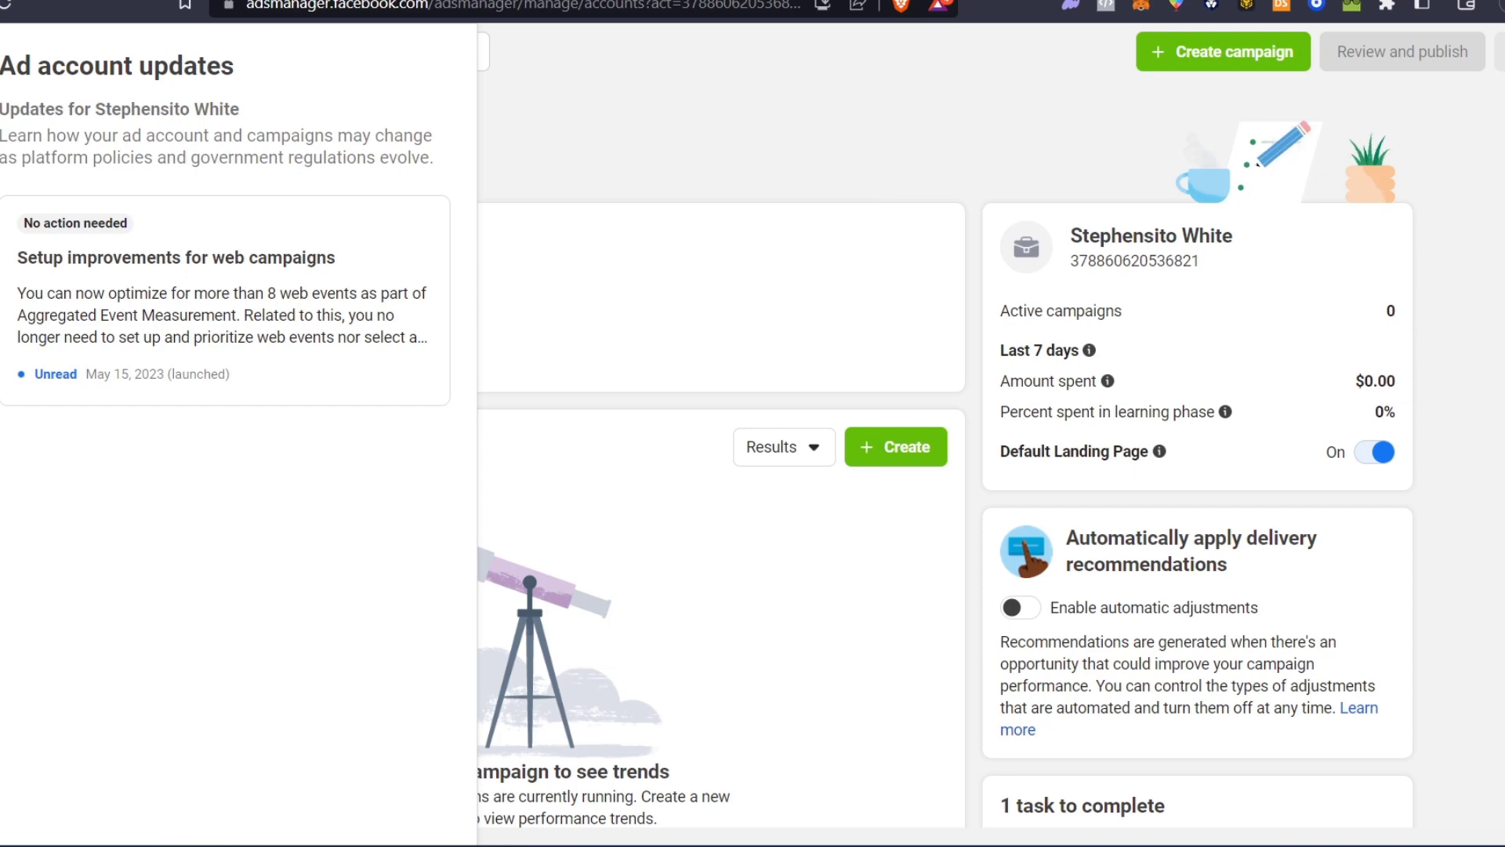
click(705, 168)
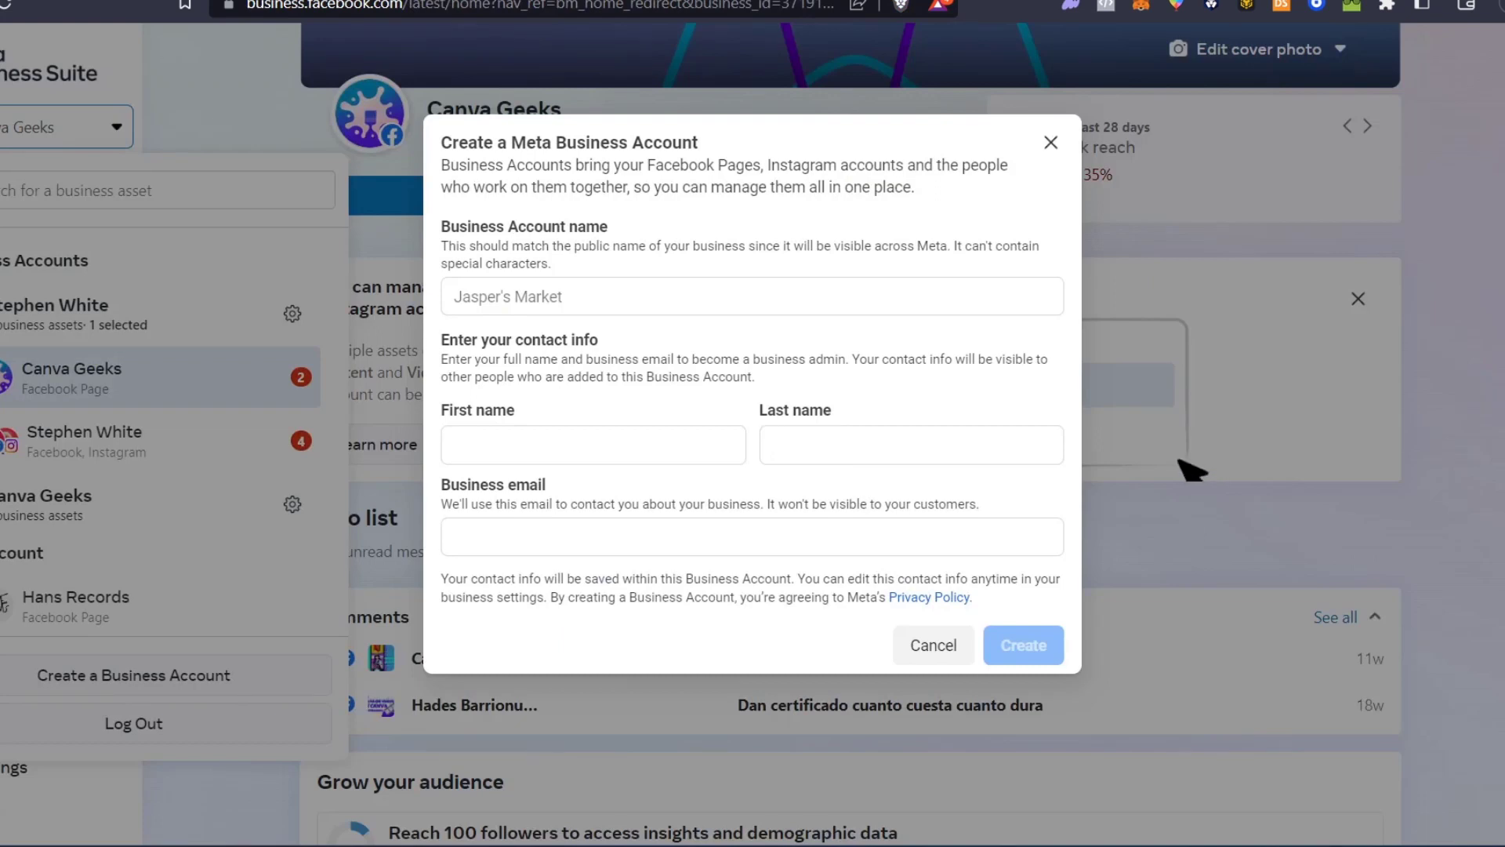
Review the account name, contact name and business email fields of the Meta Business Account form, and close it without creating an account
click(753, 294)
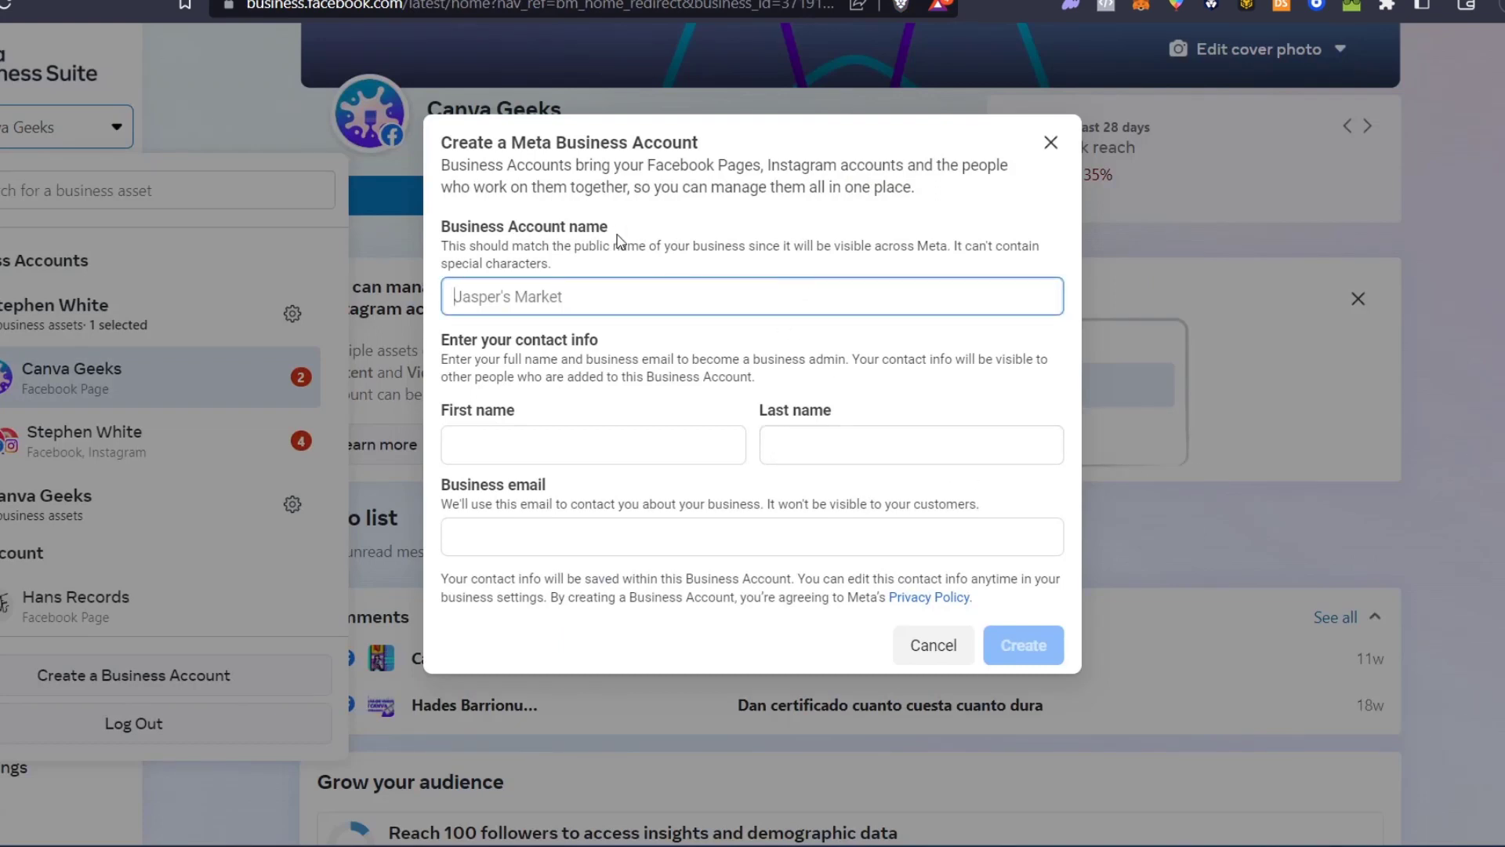
drag(609, 228, 451, 227)
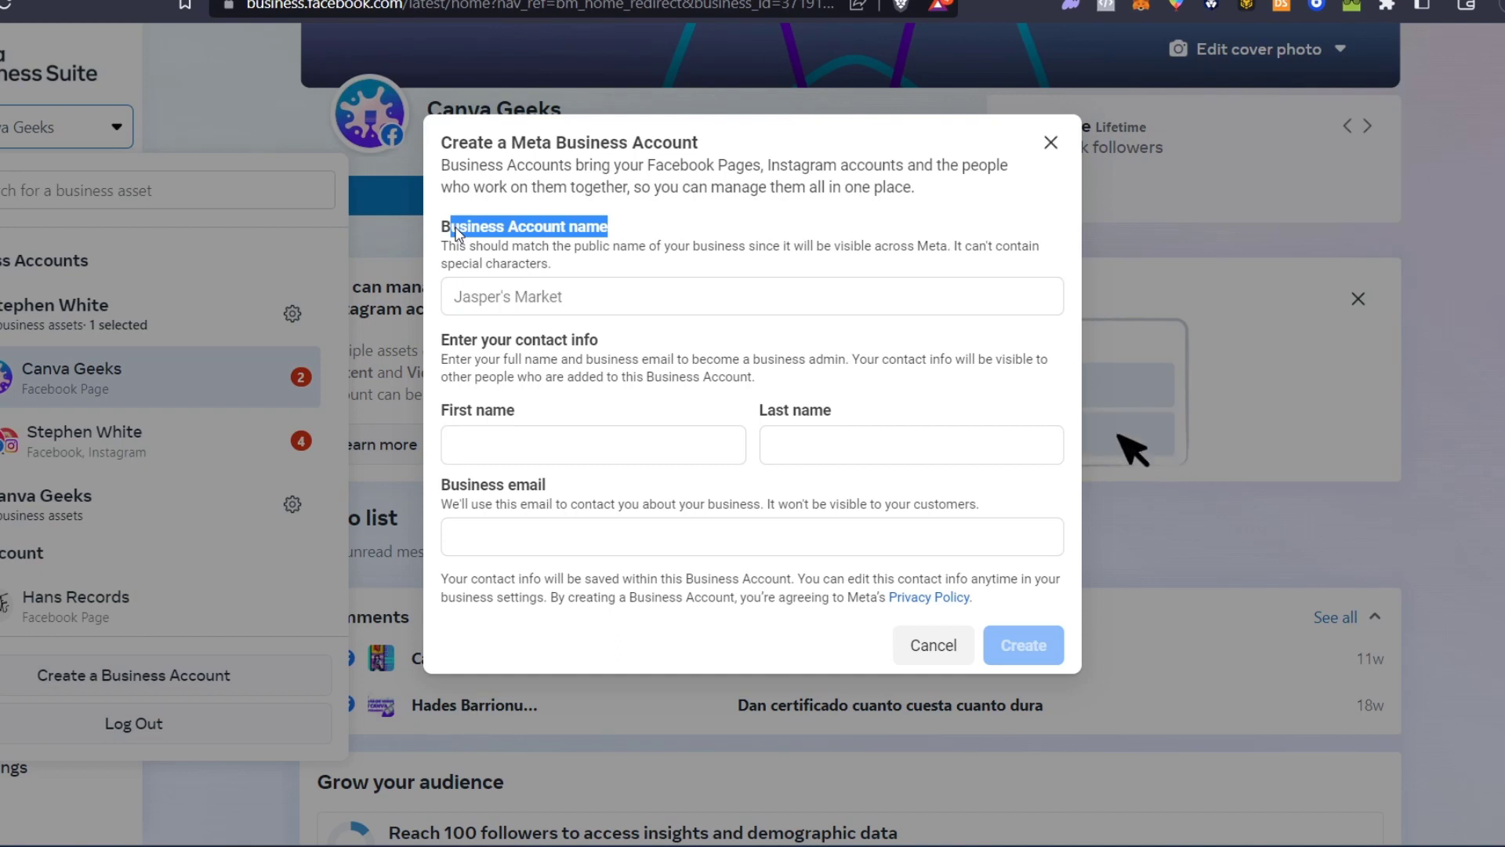
drag(620, 339, 453, 332)
drag(544, 414, 475, 414)
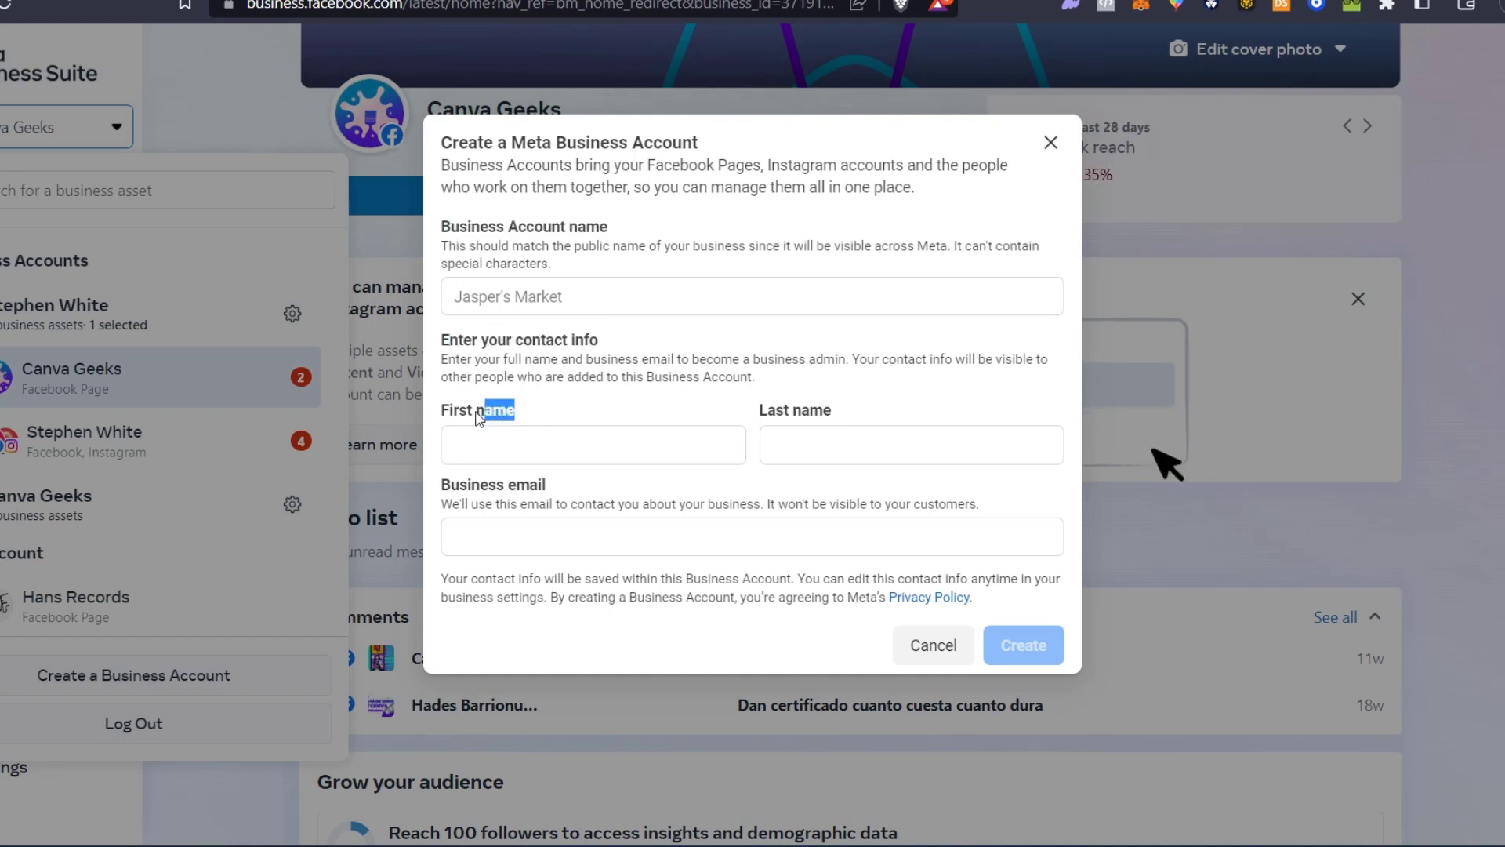
drag(756, 412, 881, 417)
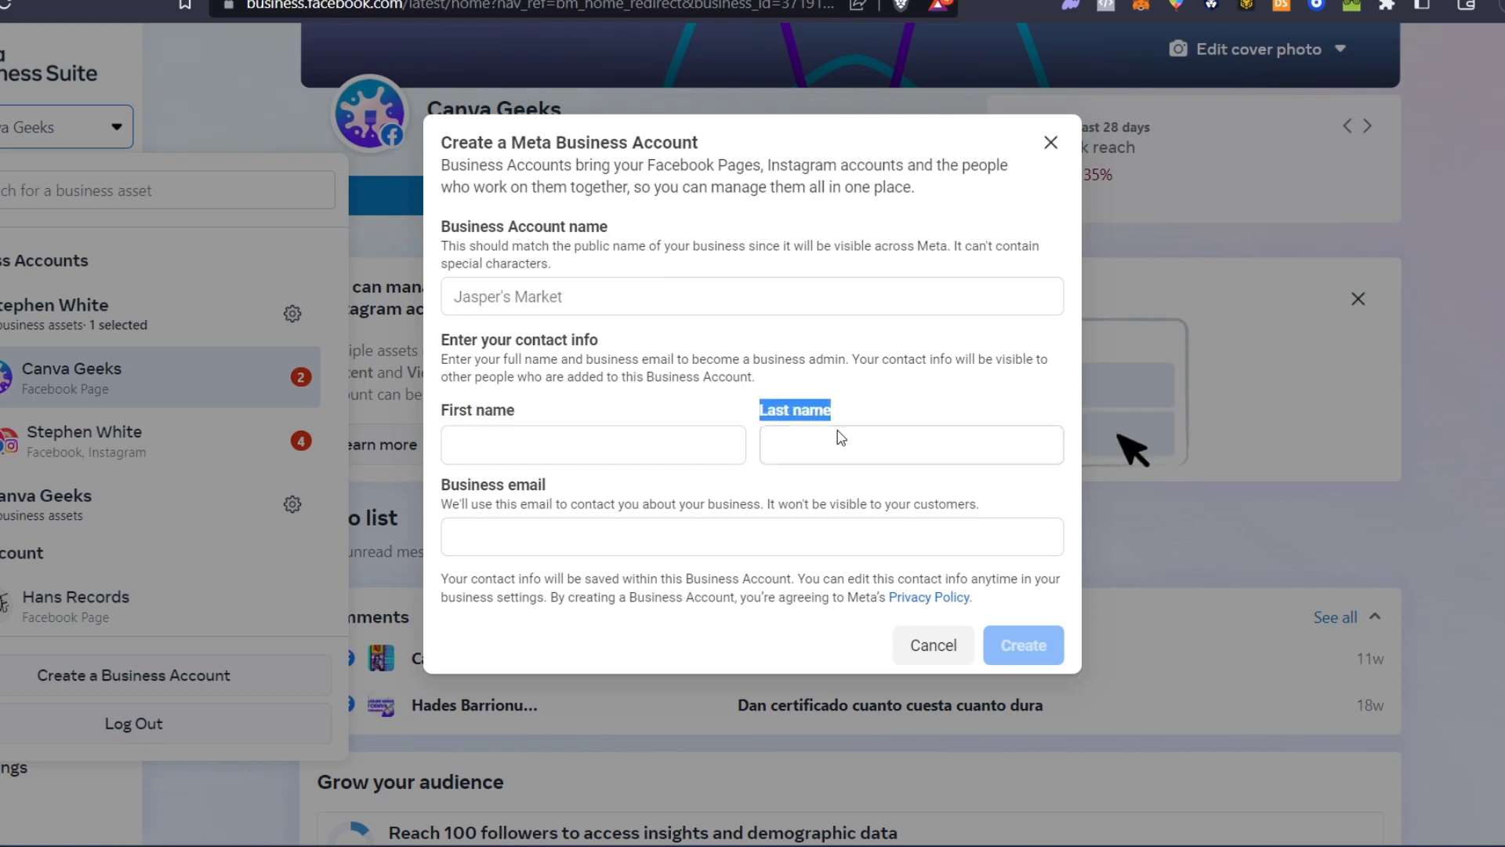
drag(584, 498, 454, 478)
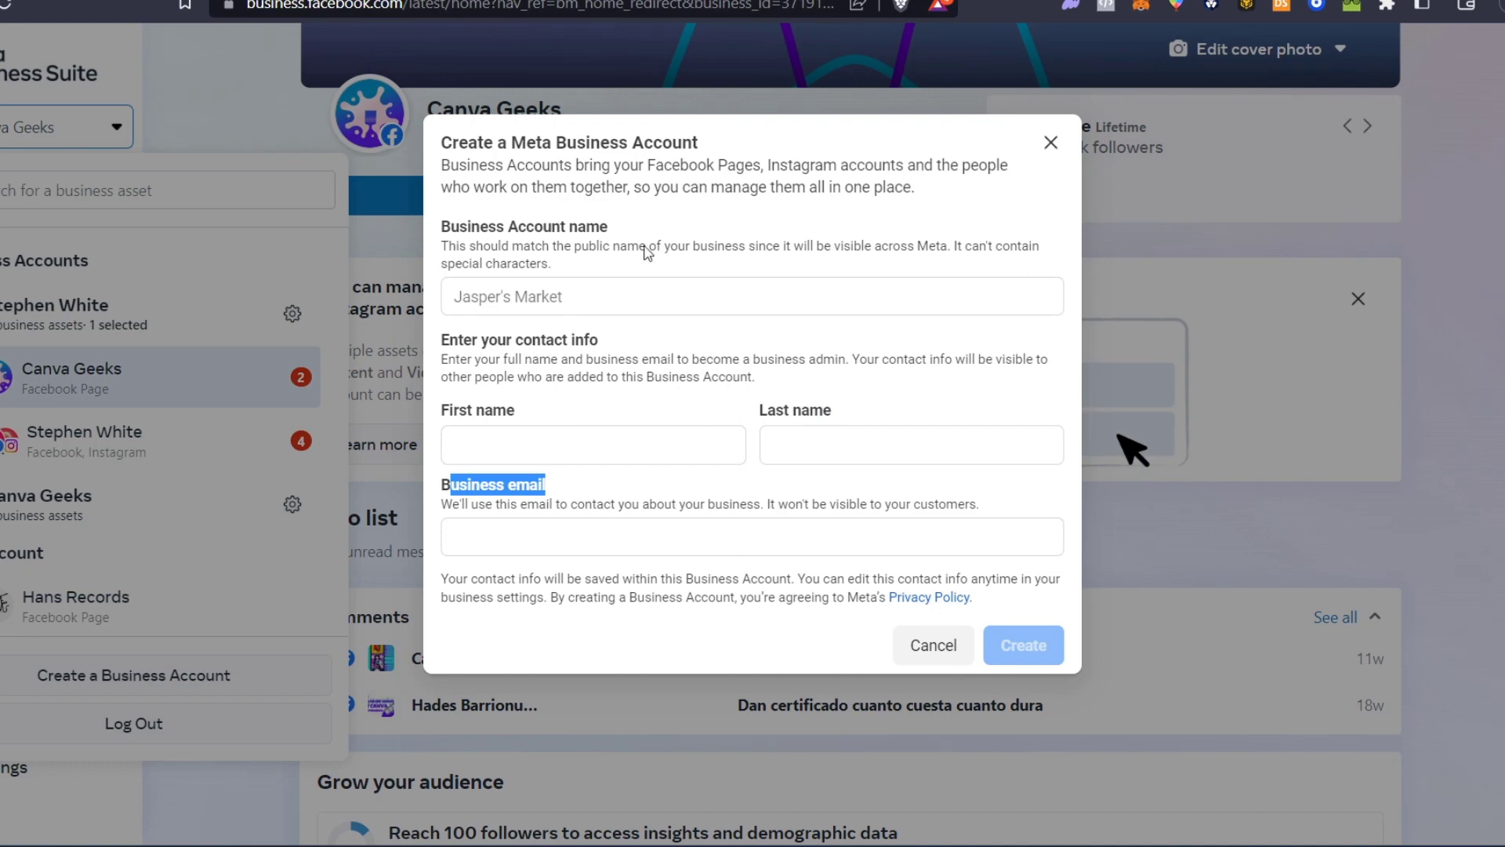
click(1050, 142)
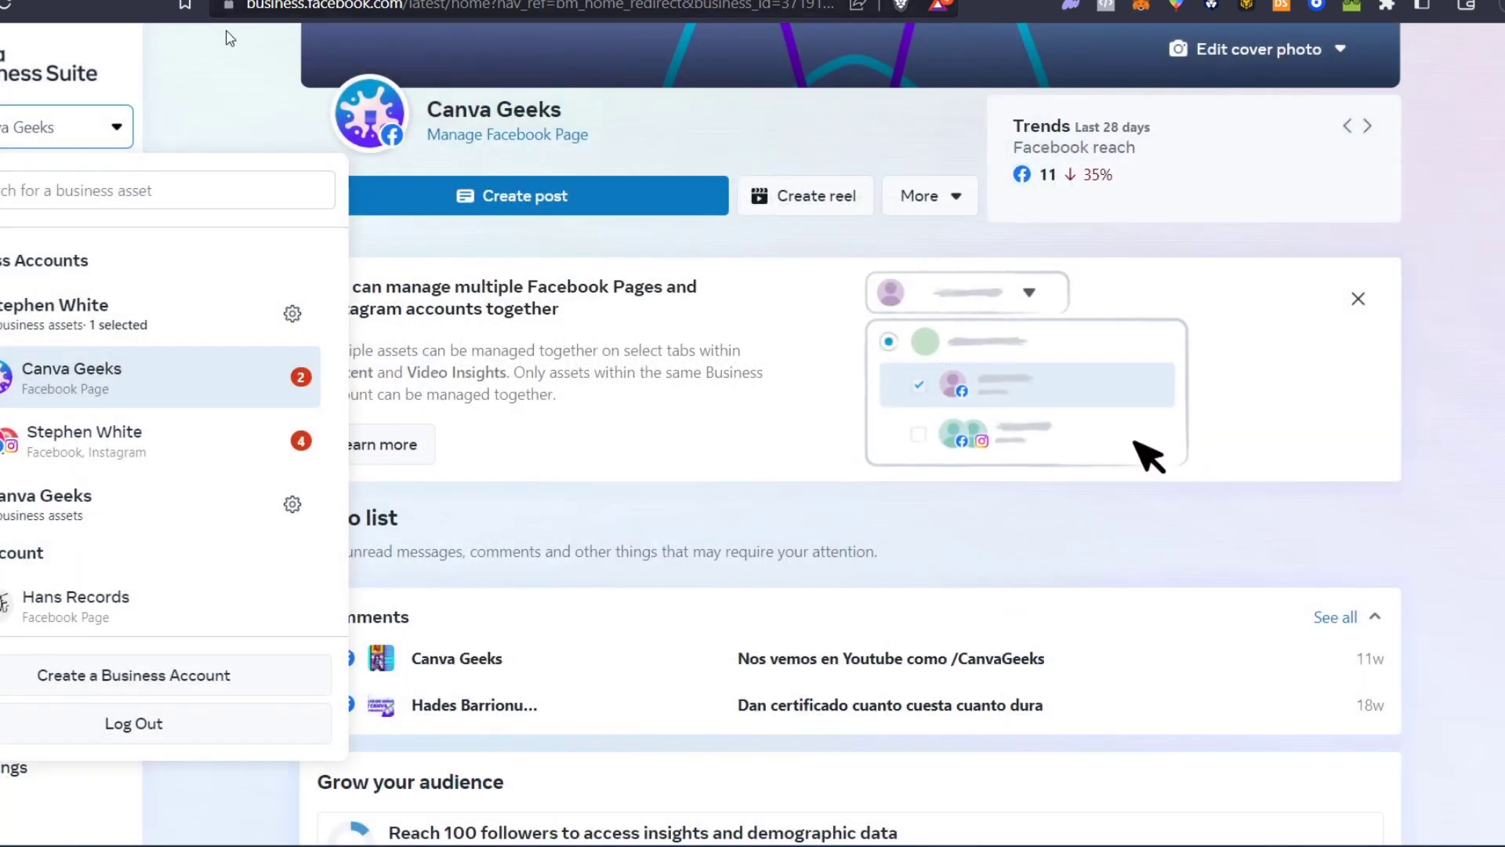
click(203, 76)
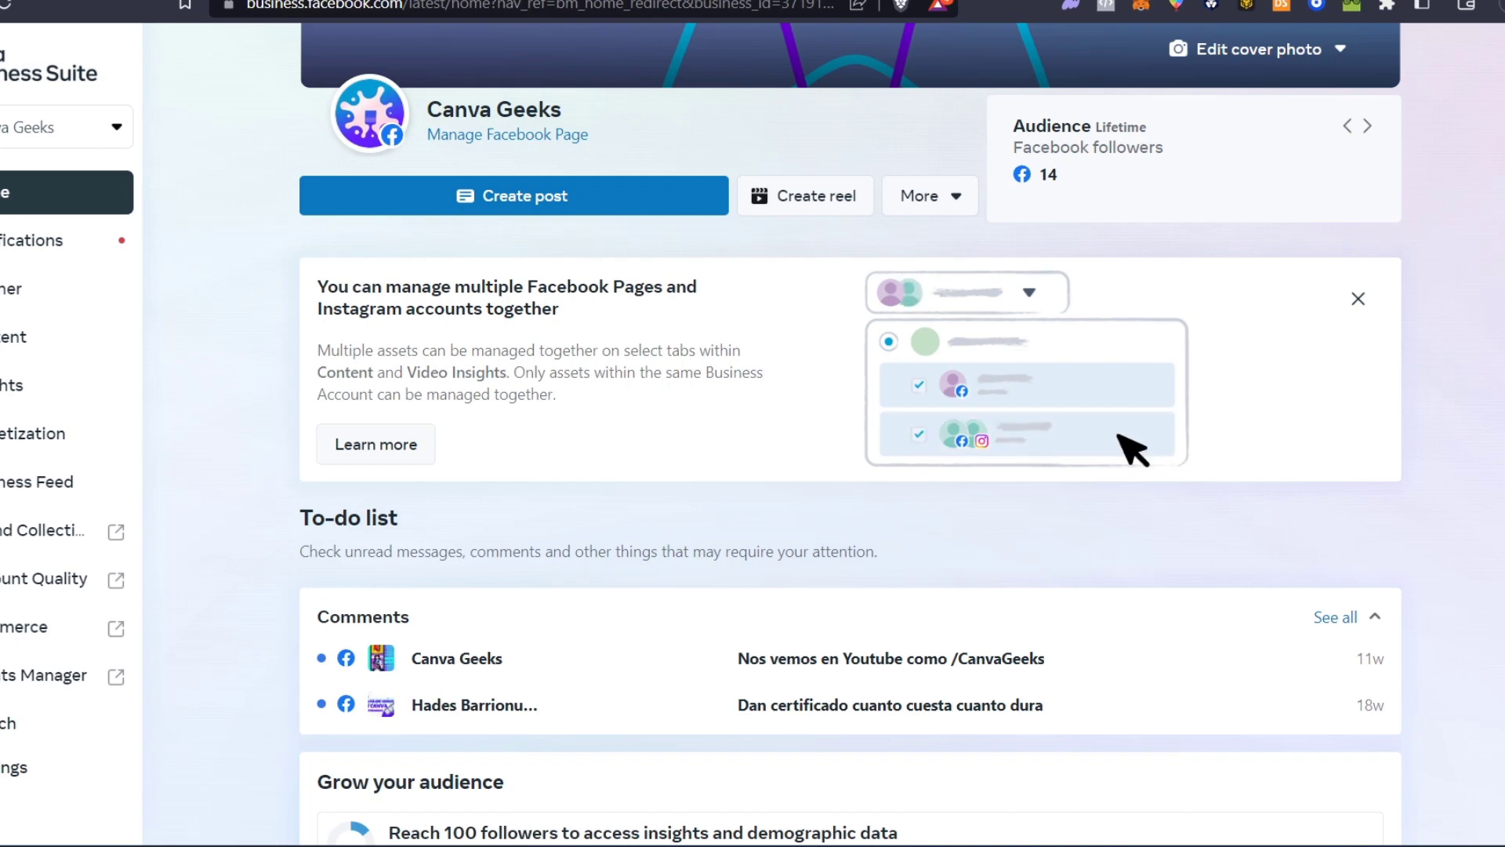
Search the web for "facebook create a page", and open Facebook's Create a Page form to go through its category and bio fields
key(ctrl+t)
text(facebook)
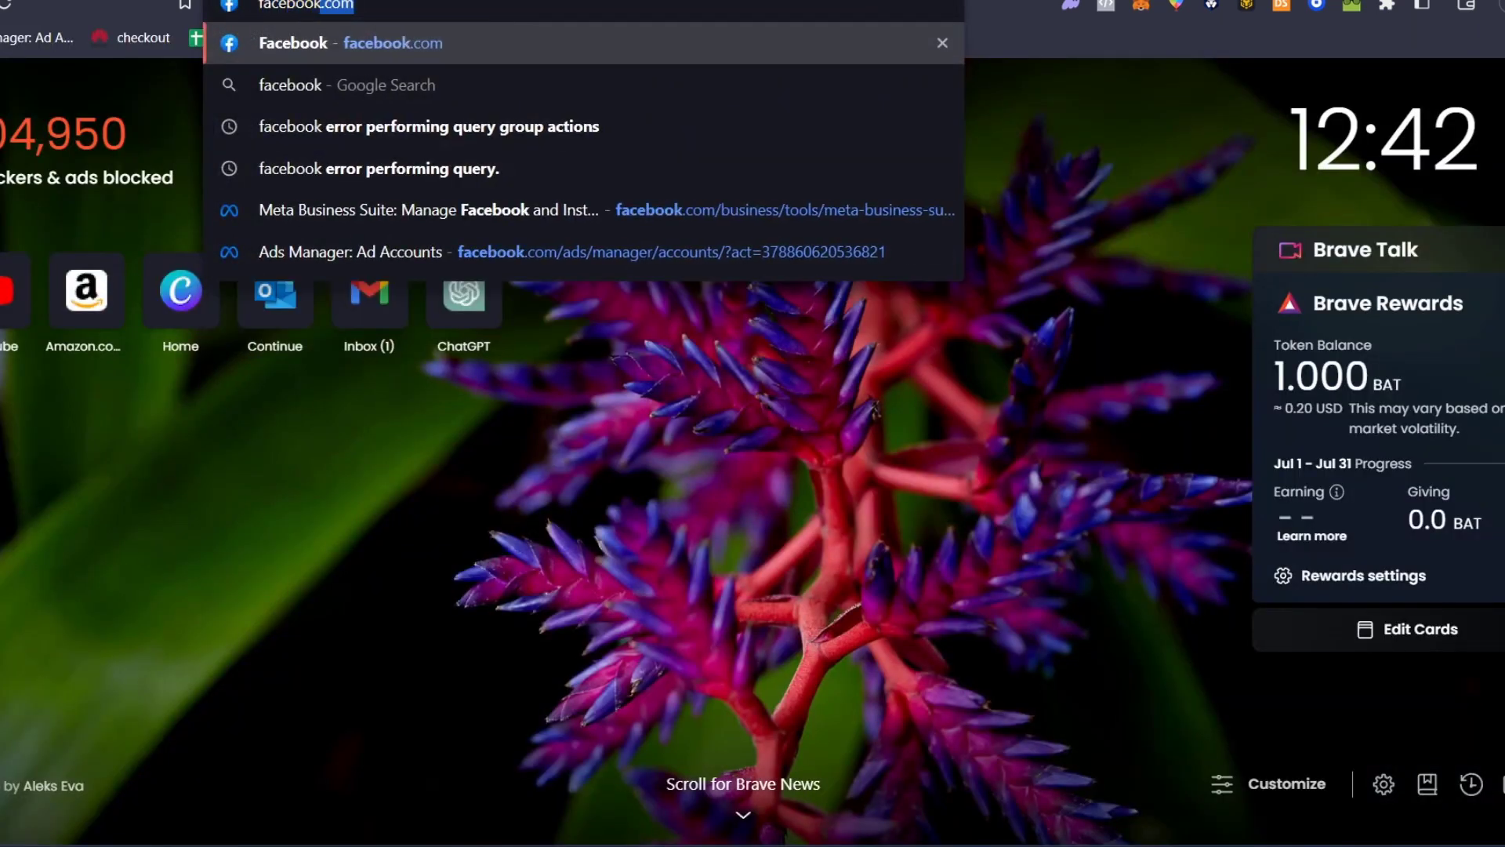
text( create a page)
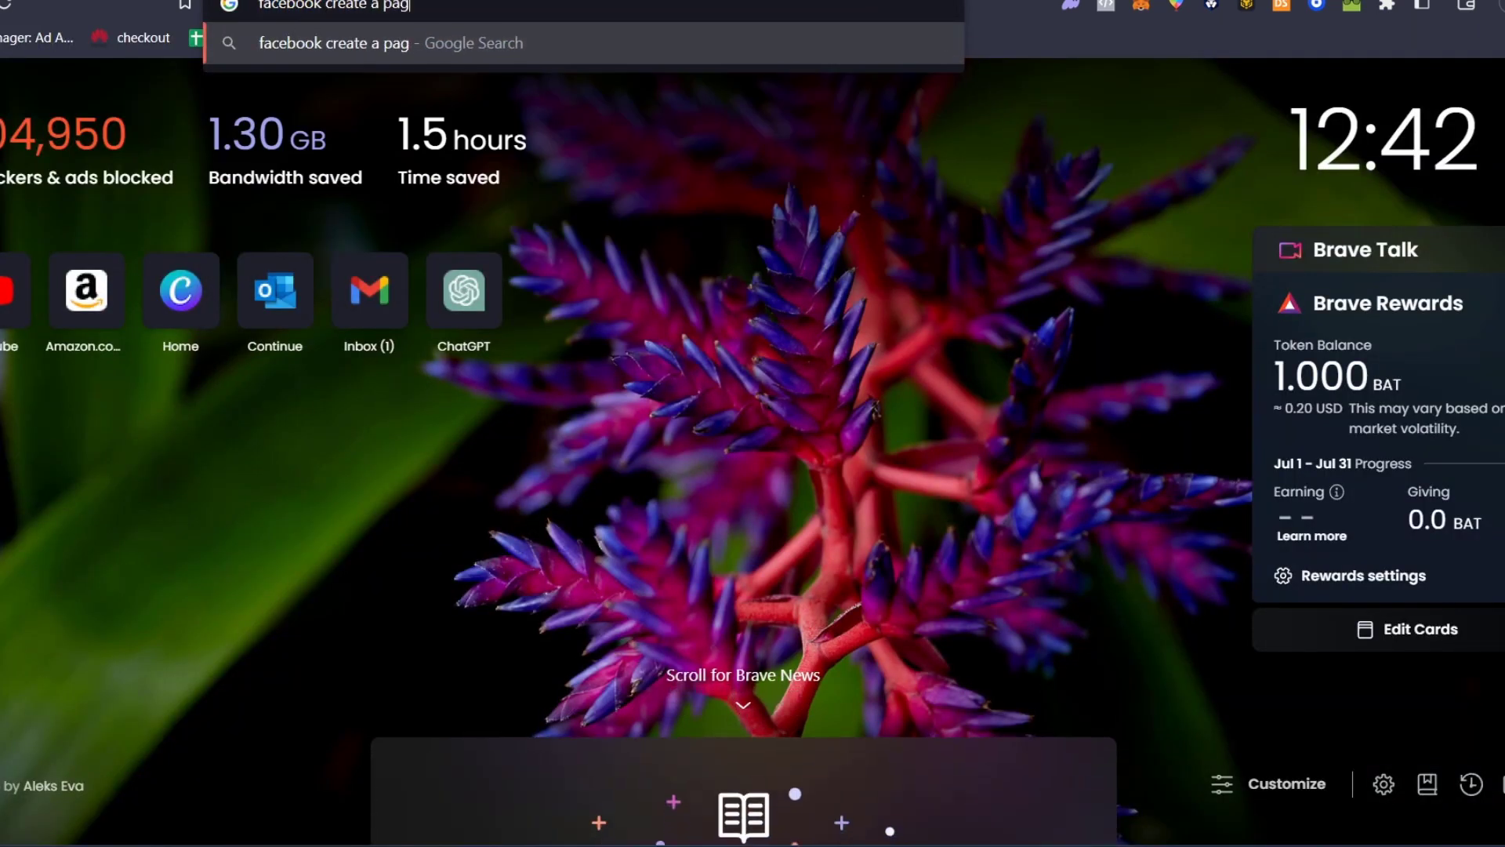
key(Return)
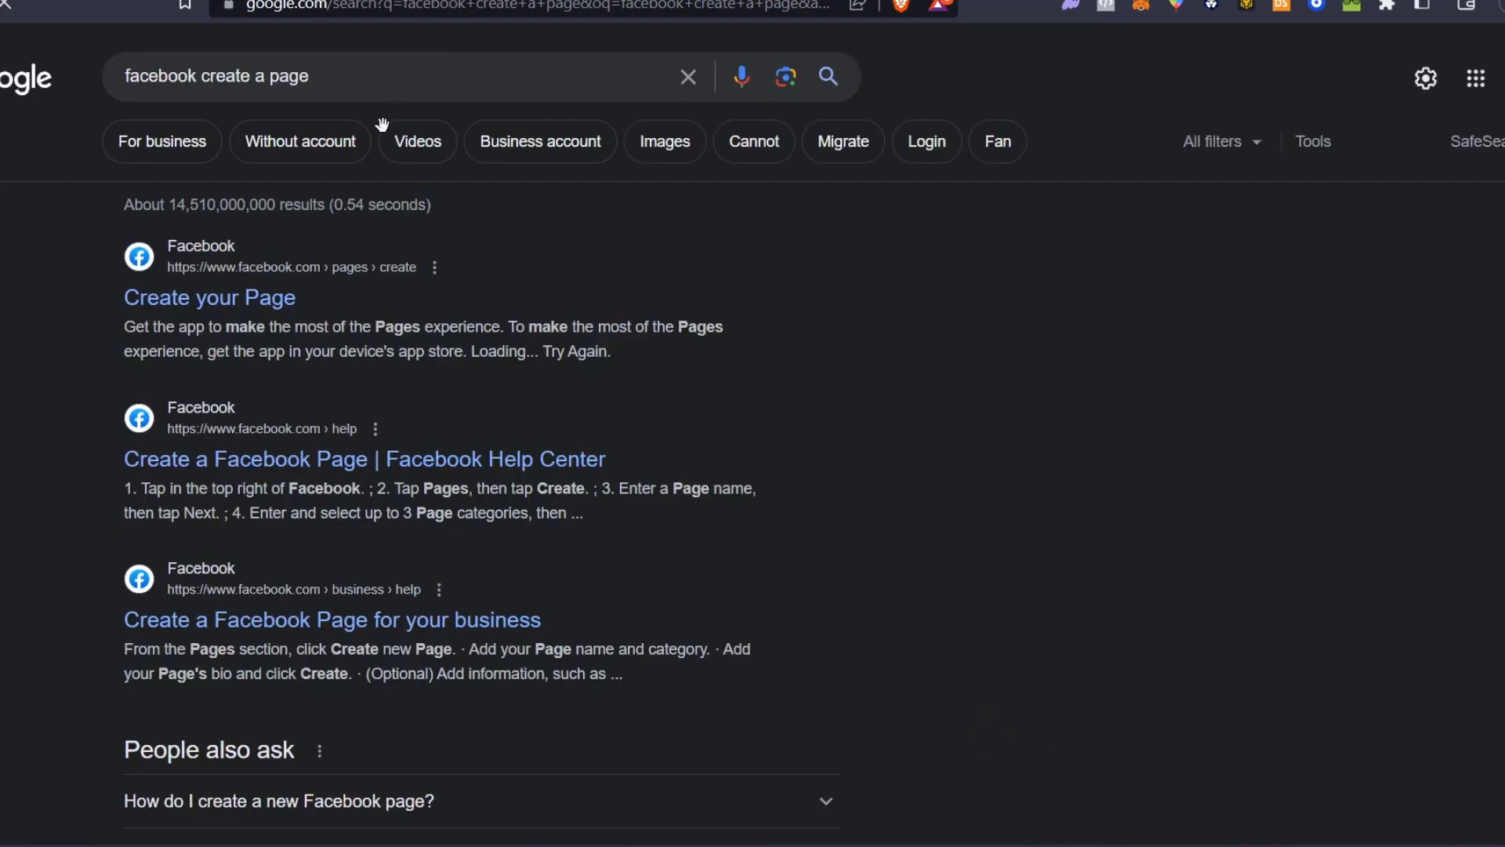
click(220, 297)
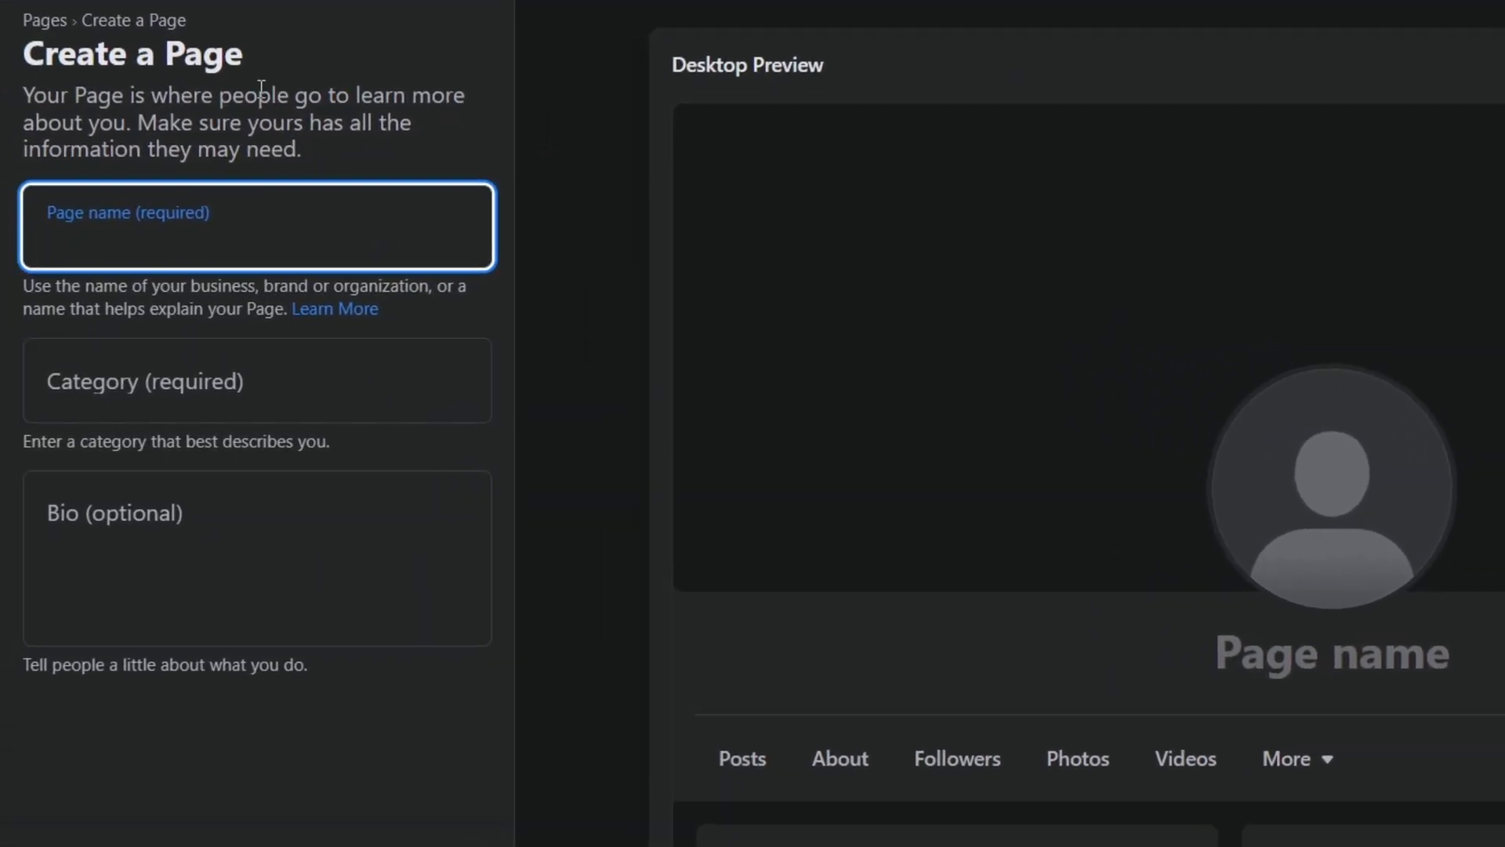
click(269, 378)
click(306, 544)
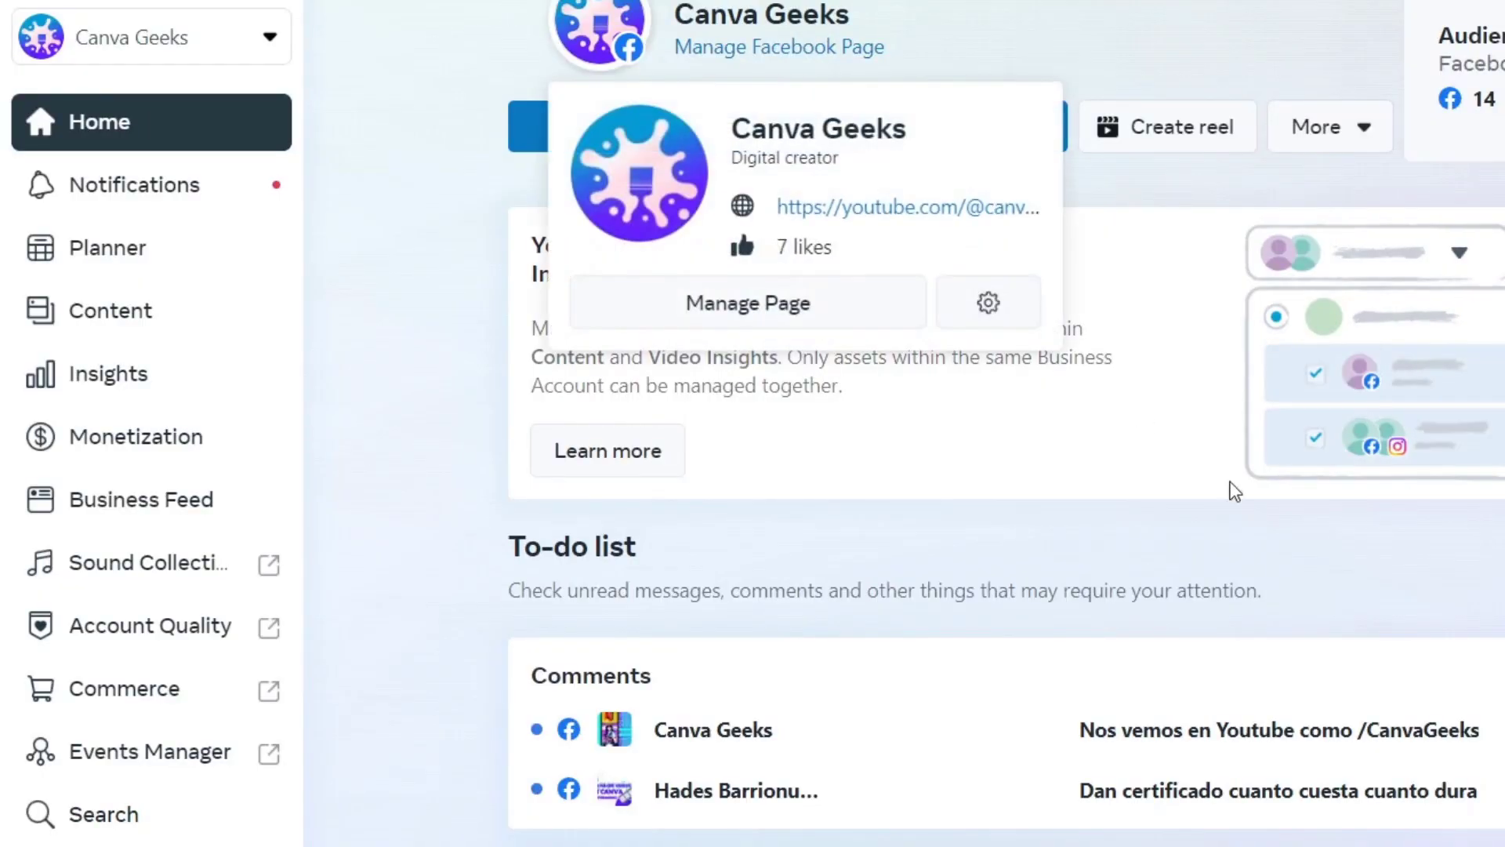
Select the Canva Geeks Facebook Page from the business accounts list in Meta Business Suite
scroll(1394, 582, up, 5)
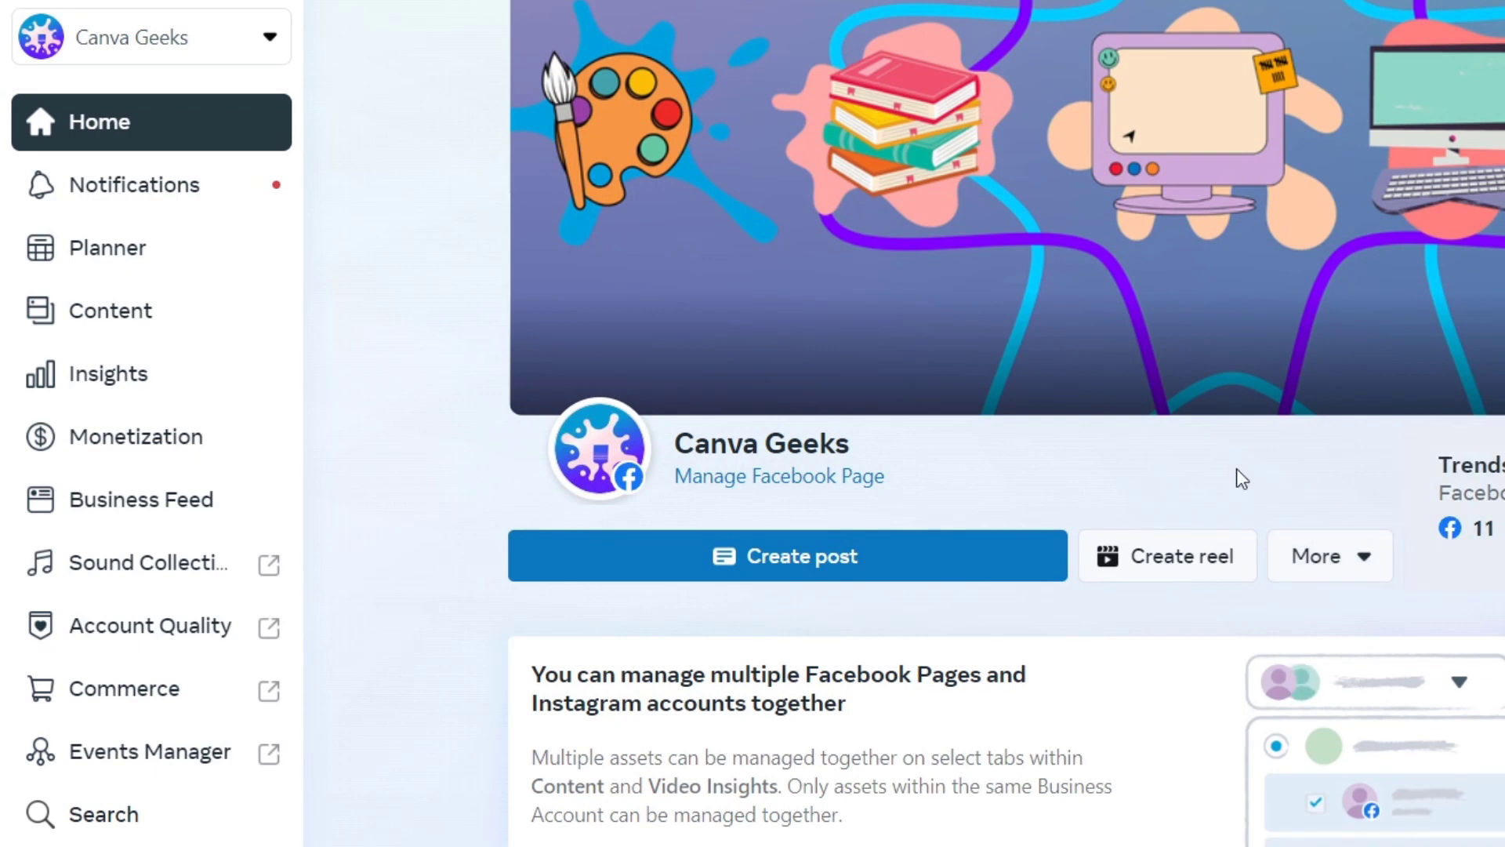
click(191, 45)
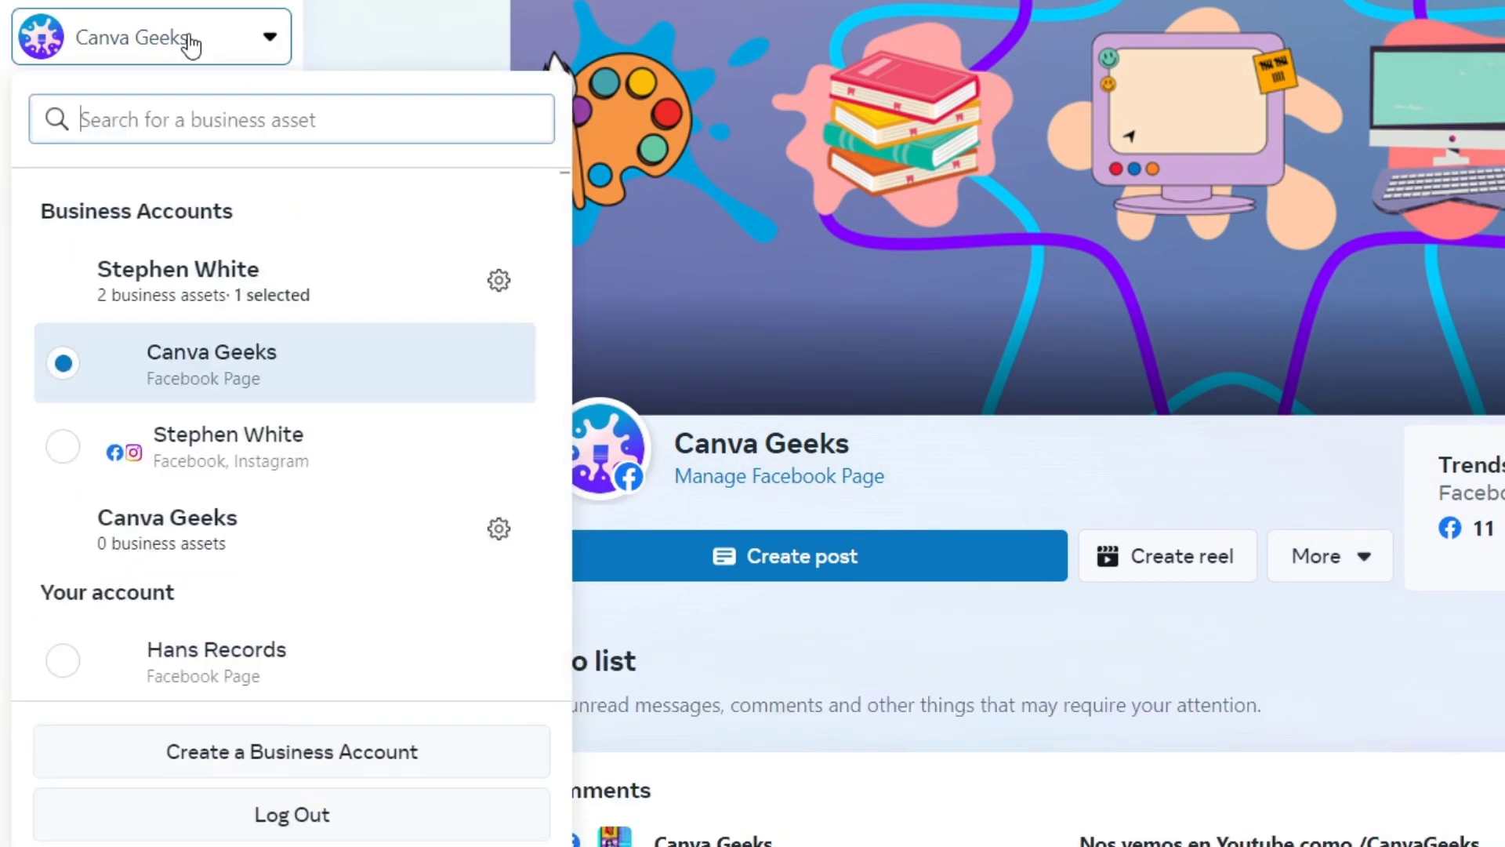
drag(133, 220, 238, 215)
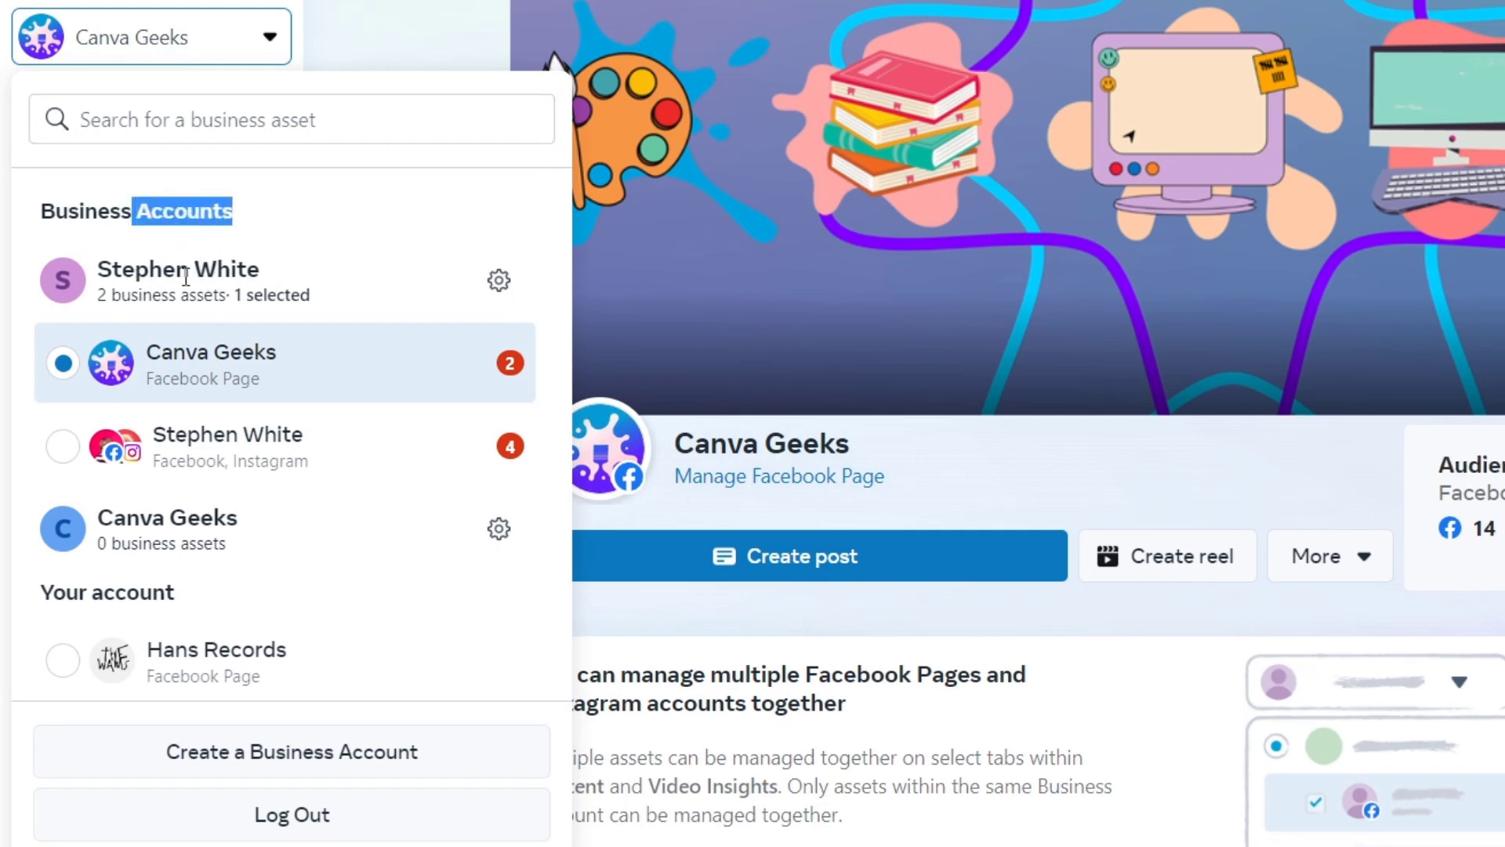
click(263, 388)
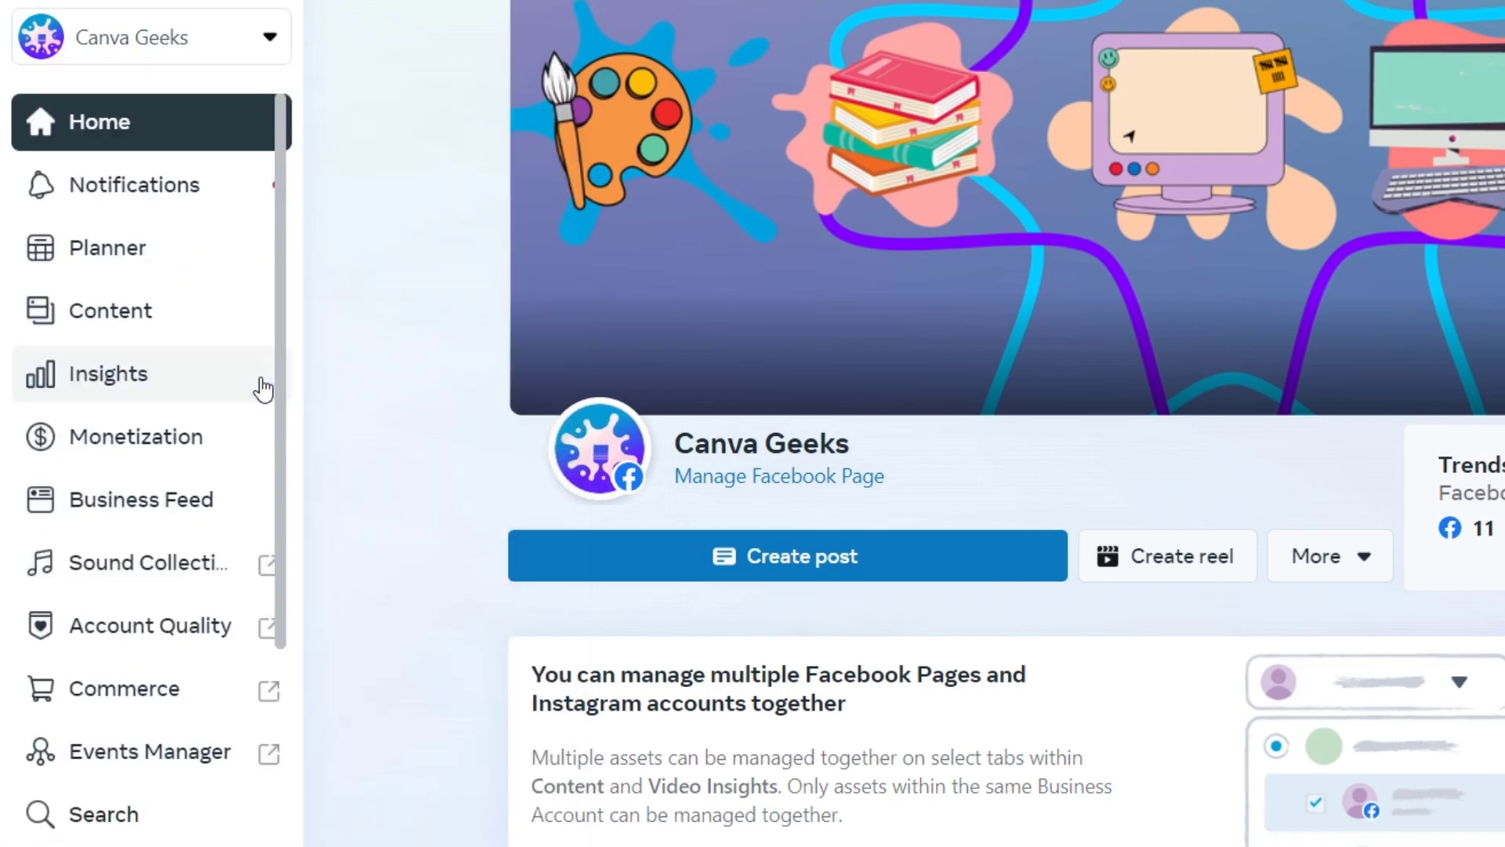
Open the settings of the business account that owns the Canva Geeks Page and go to its Business Account info
click(176, 58)
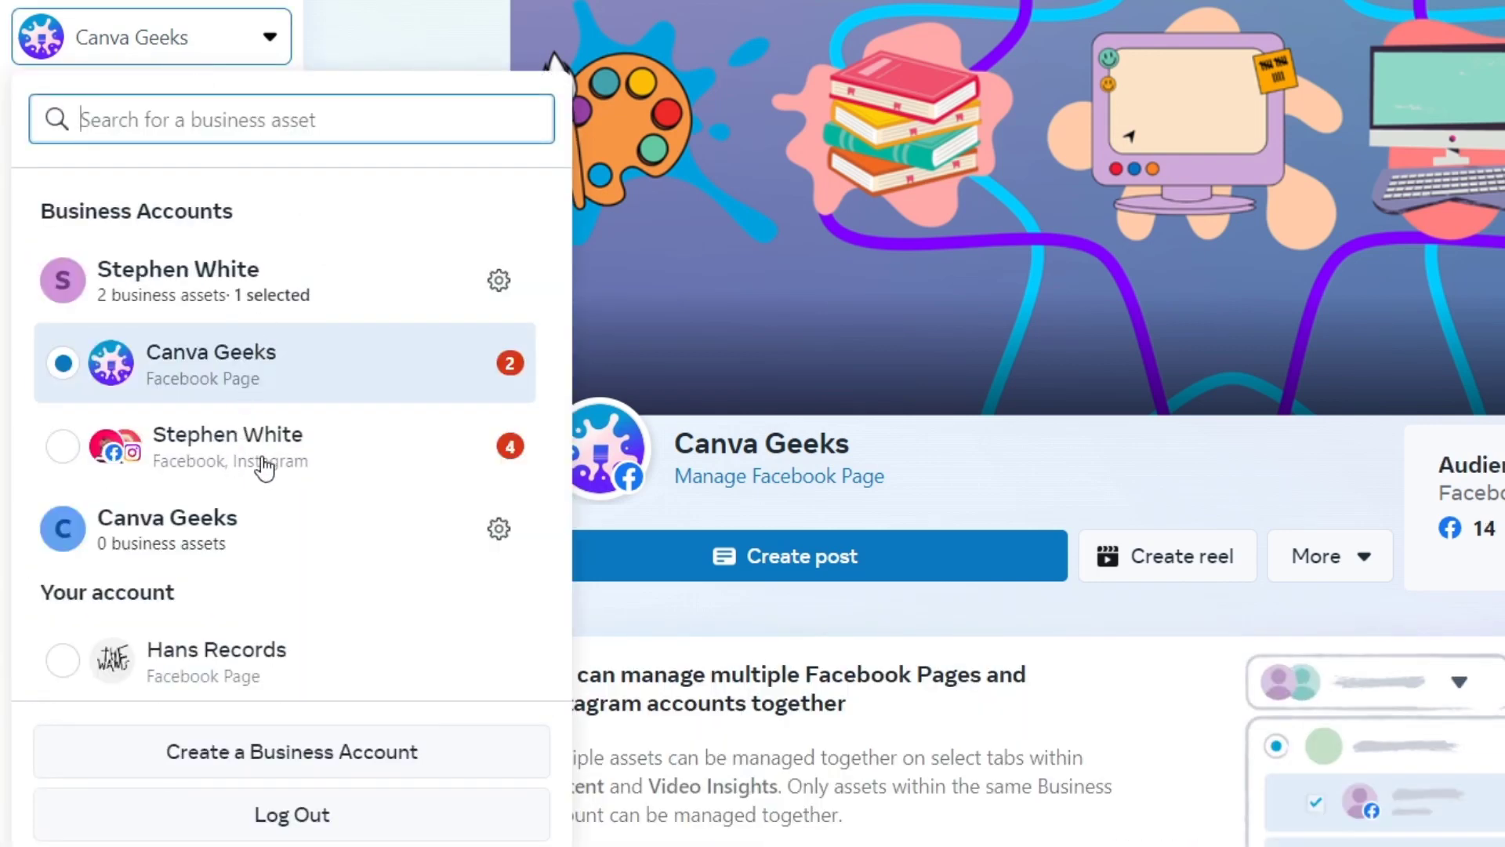
click(499, 295)
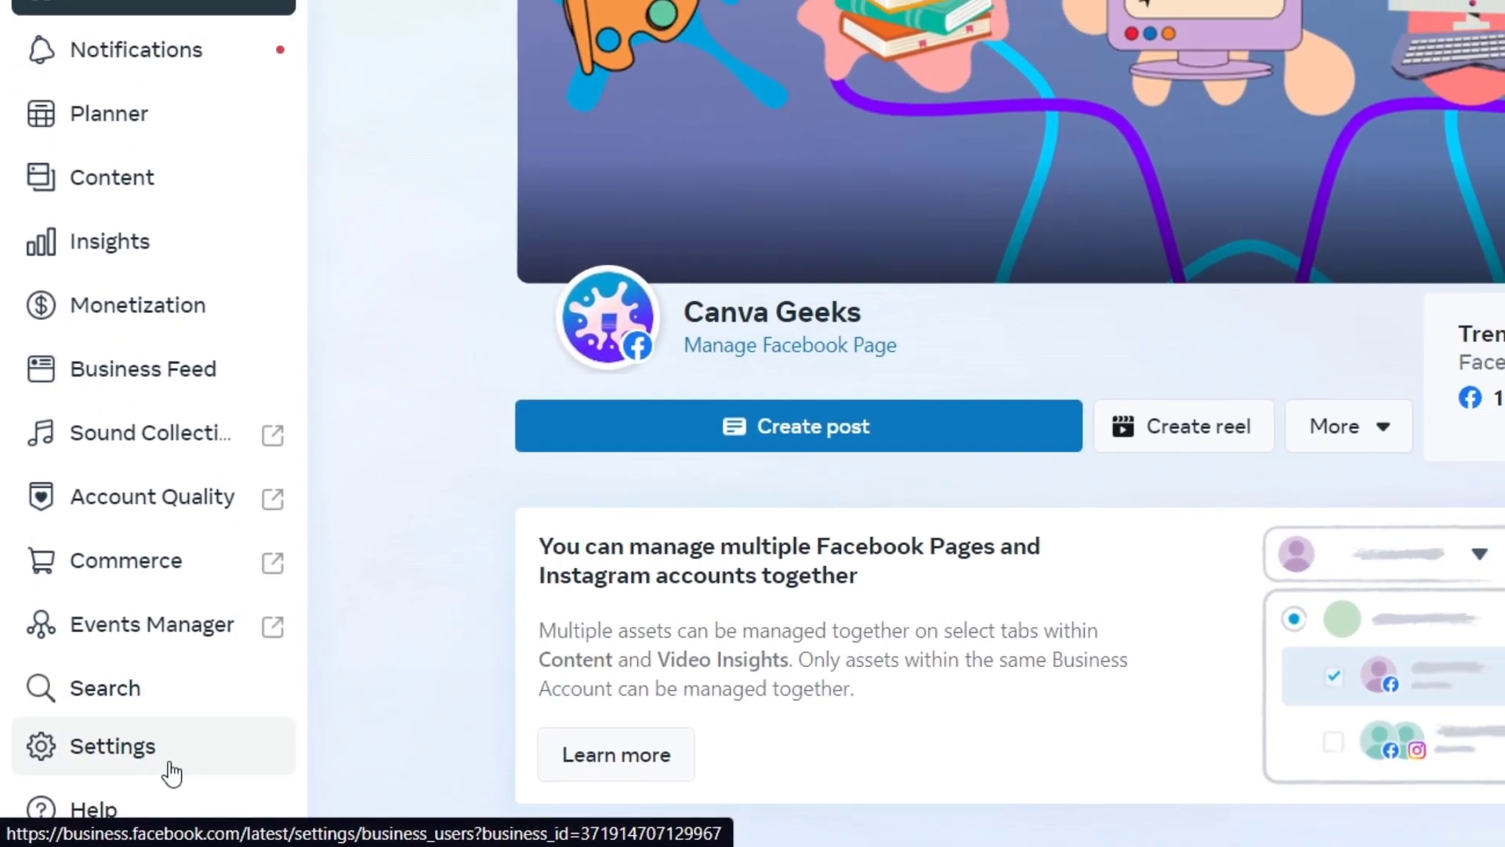
click(168, 773)
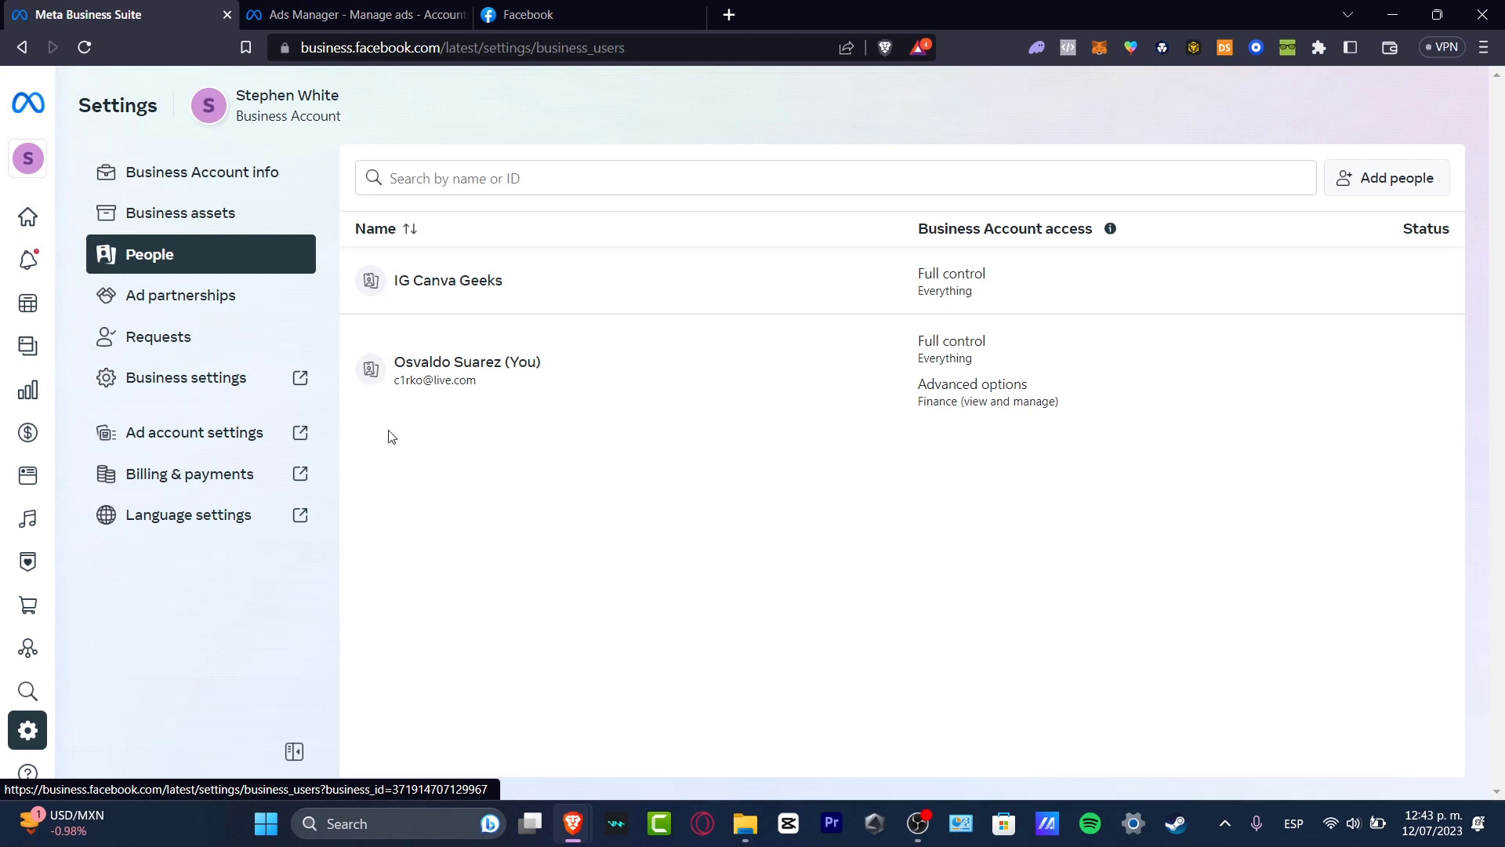
click(214, 174)
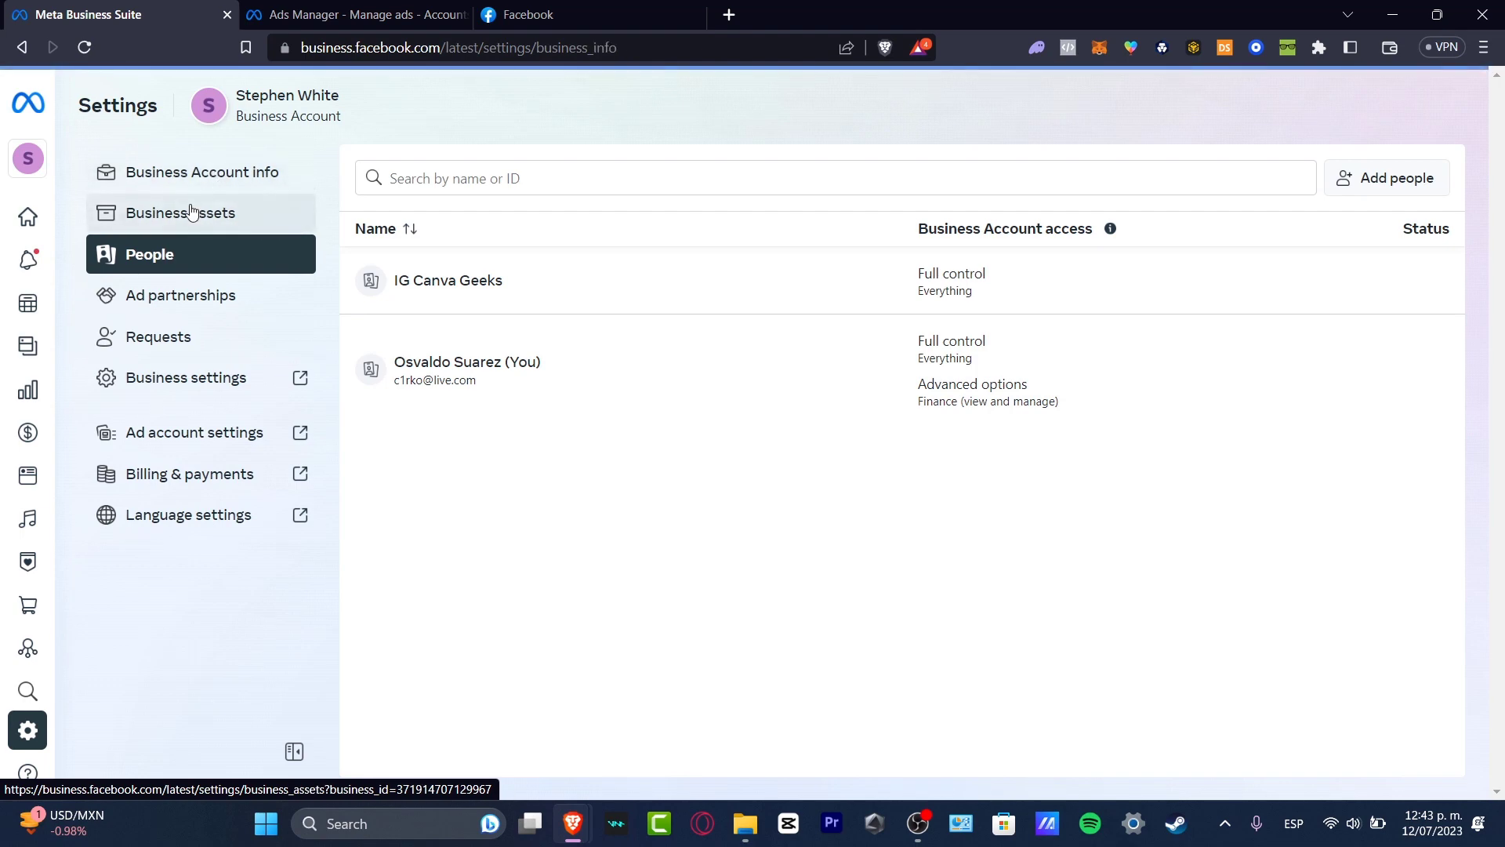
Look through all business assets of the account, and filter the list to Instagram accounts
click(224, 220)
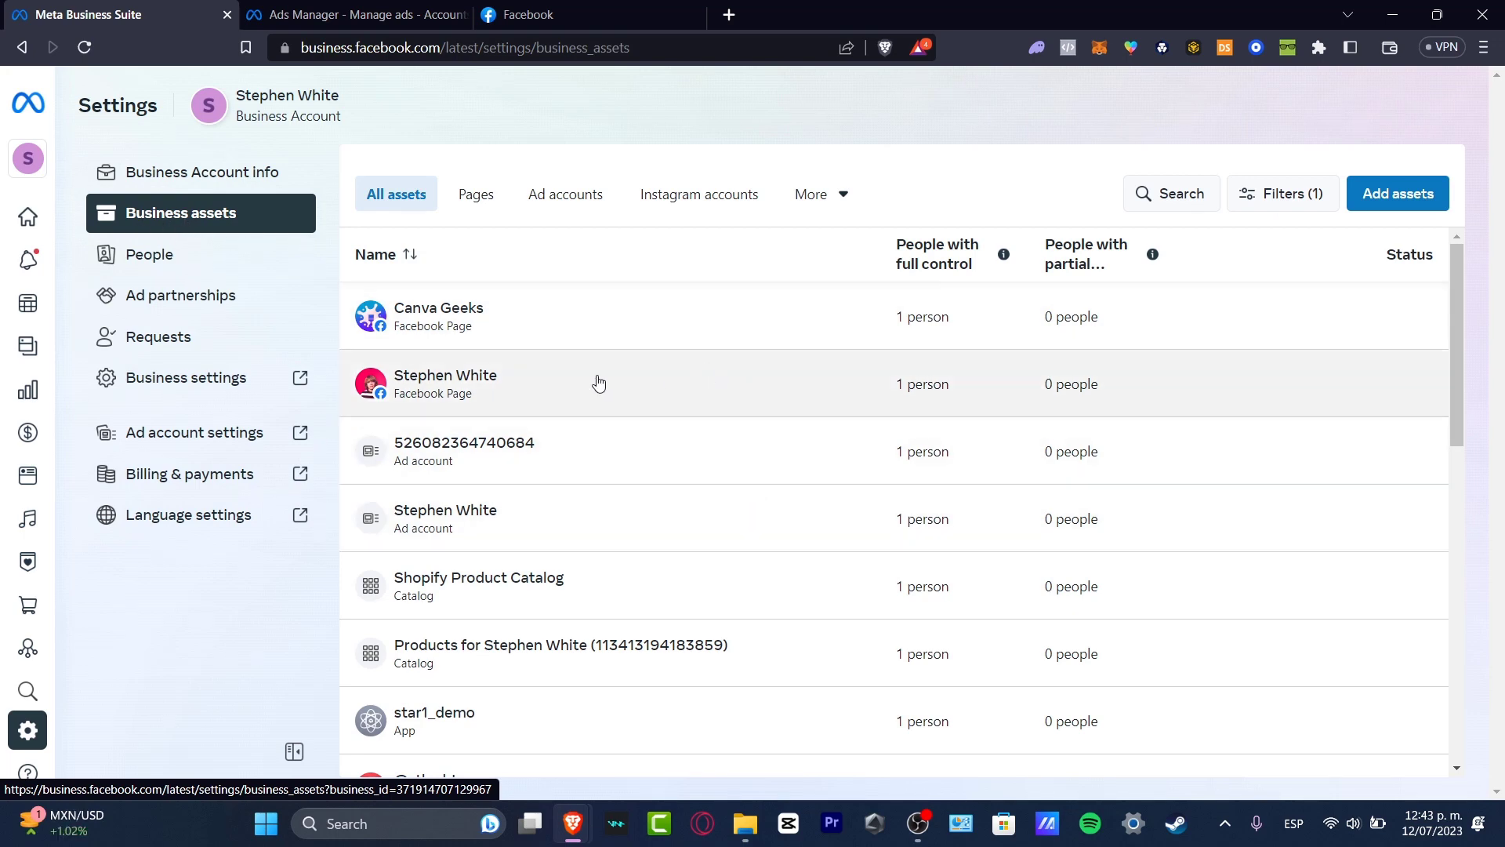
scroll(614, 552, down, 8)
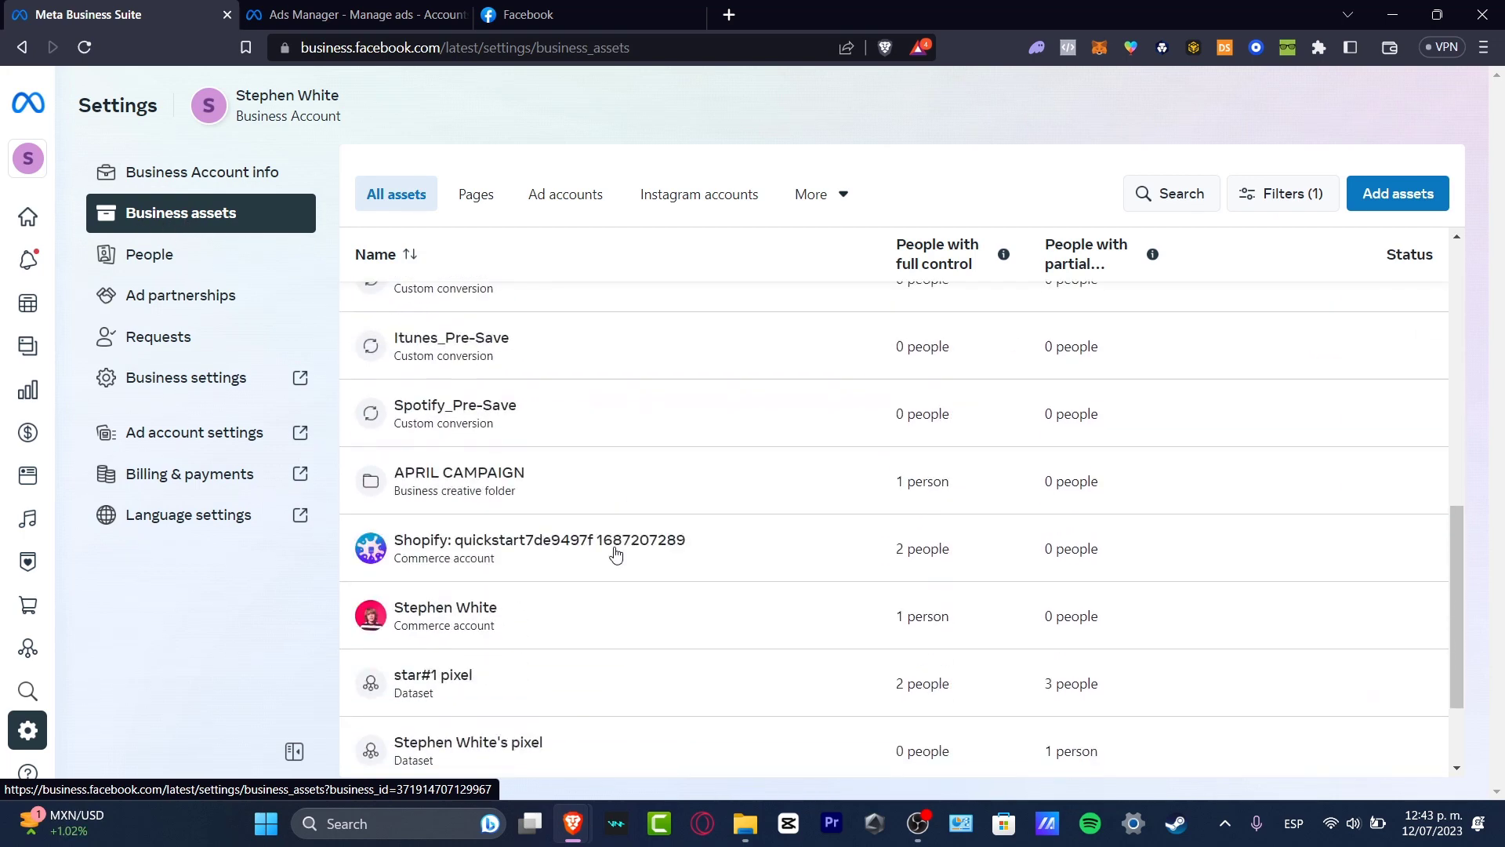
scroll(616, 554, down, 2)
scroll(556, 505, up, 5)
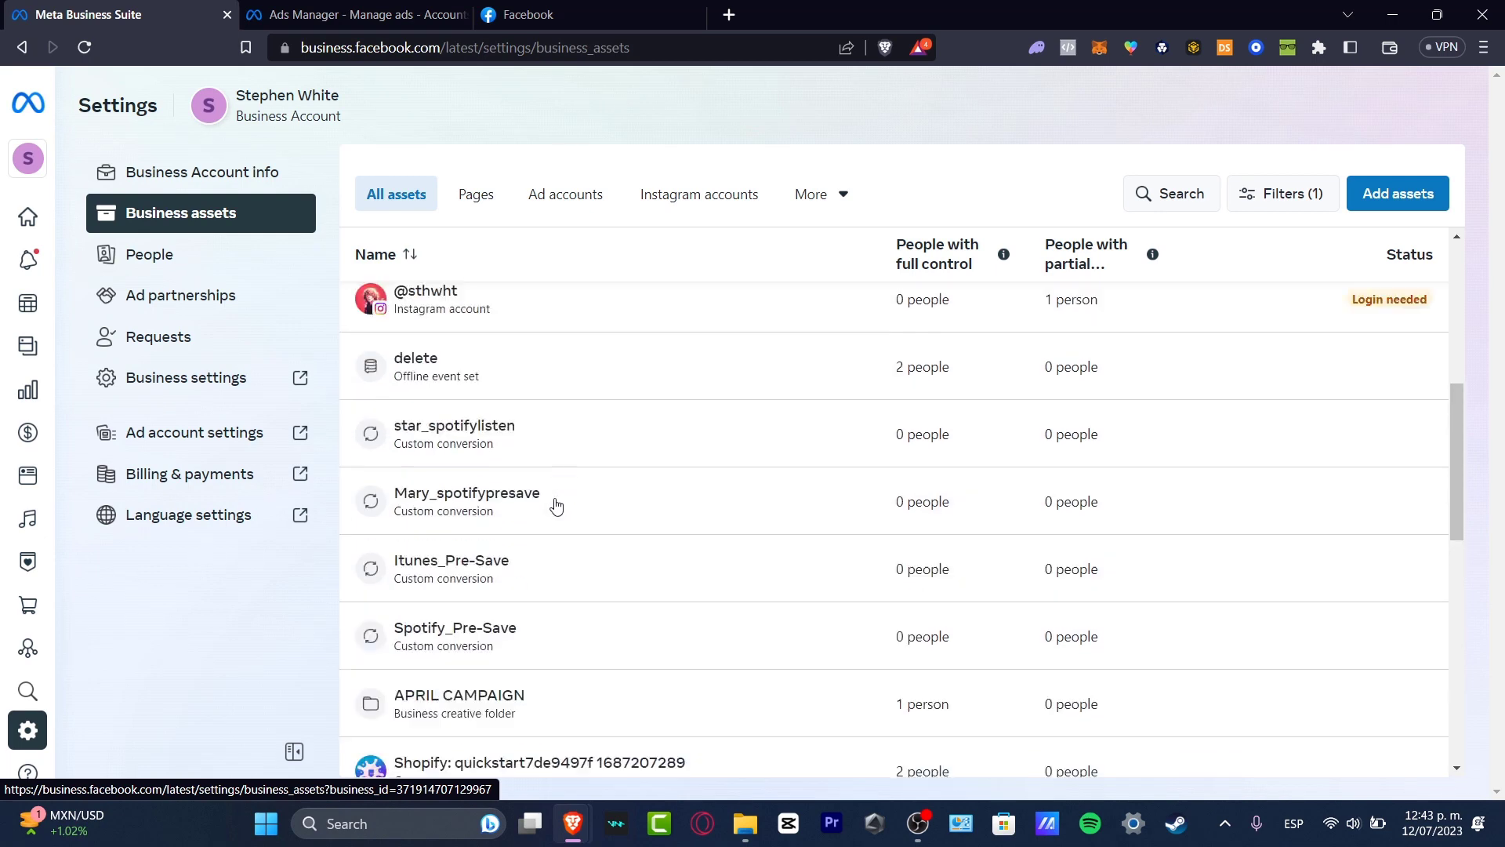
scroll(555, 506, up, 6)
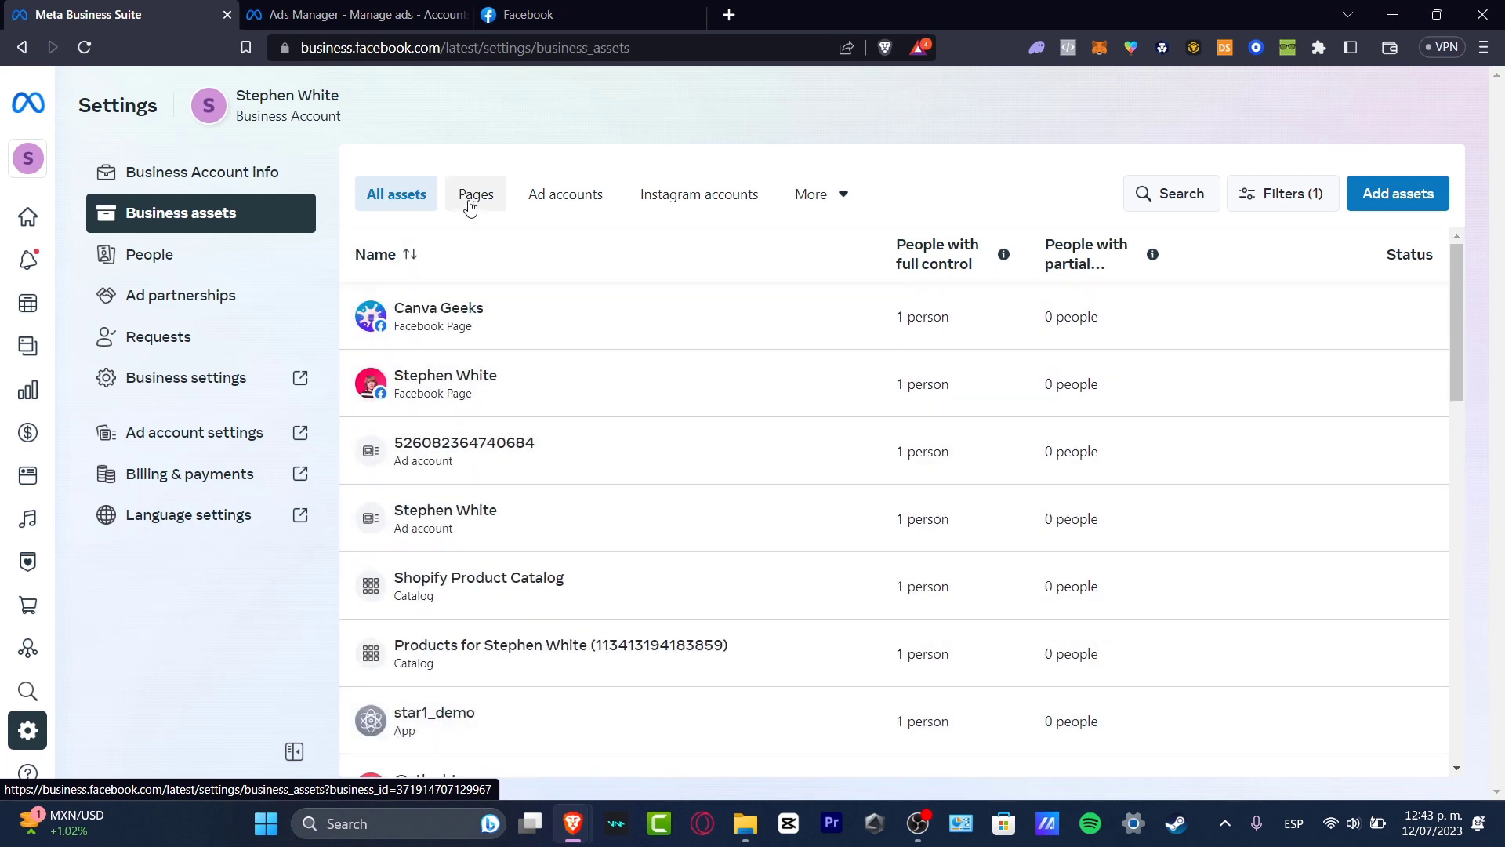
click(696, 198)
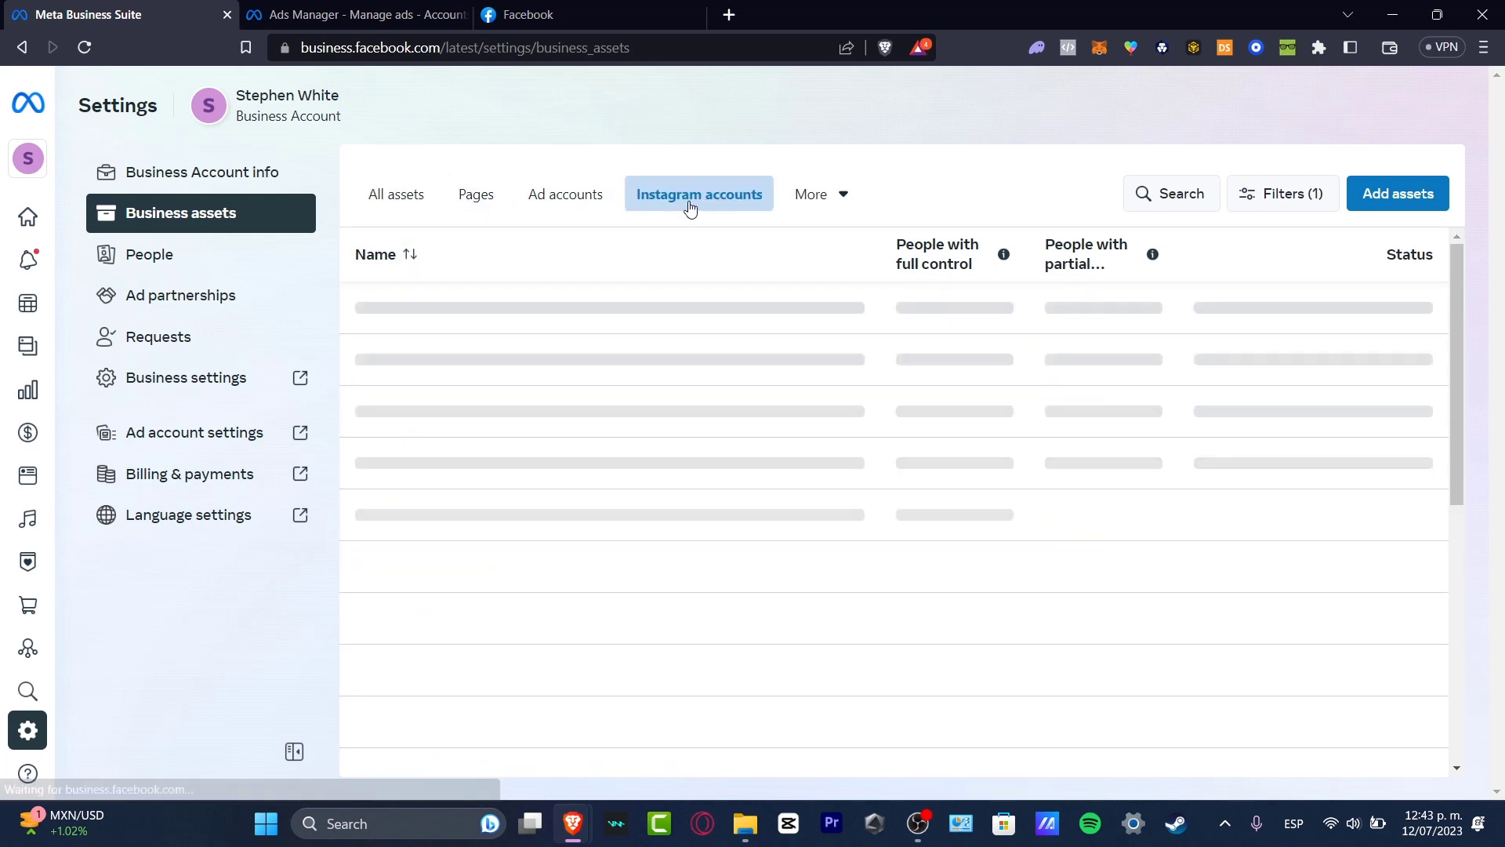
Review the asset types that can be added to the business account, including the Other category, and close the dialog without adding any
click(1435, 198)
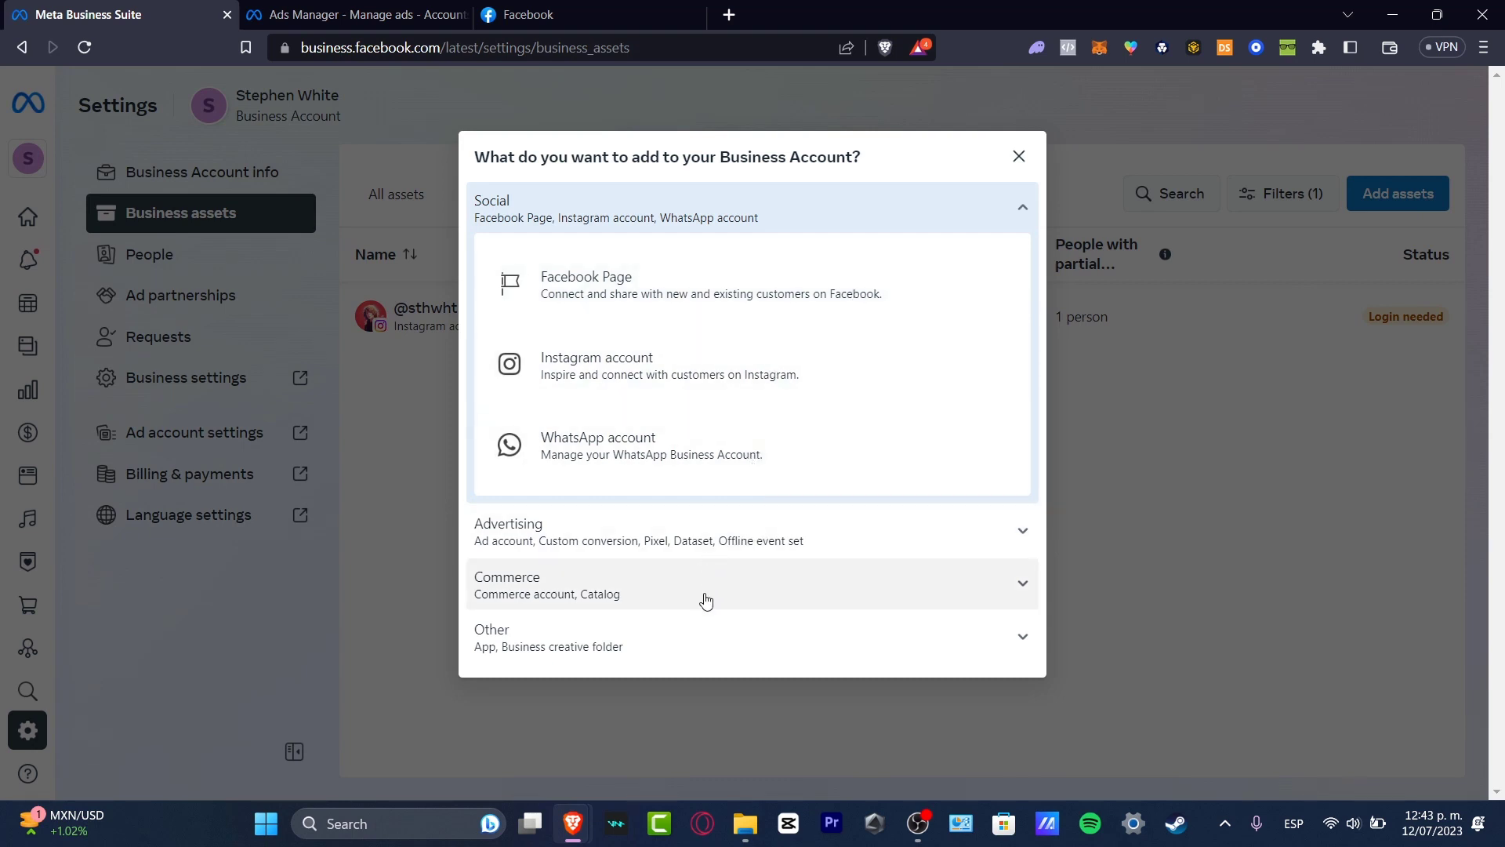
click(694, 640)
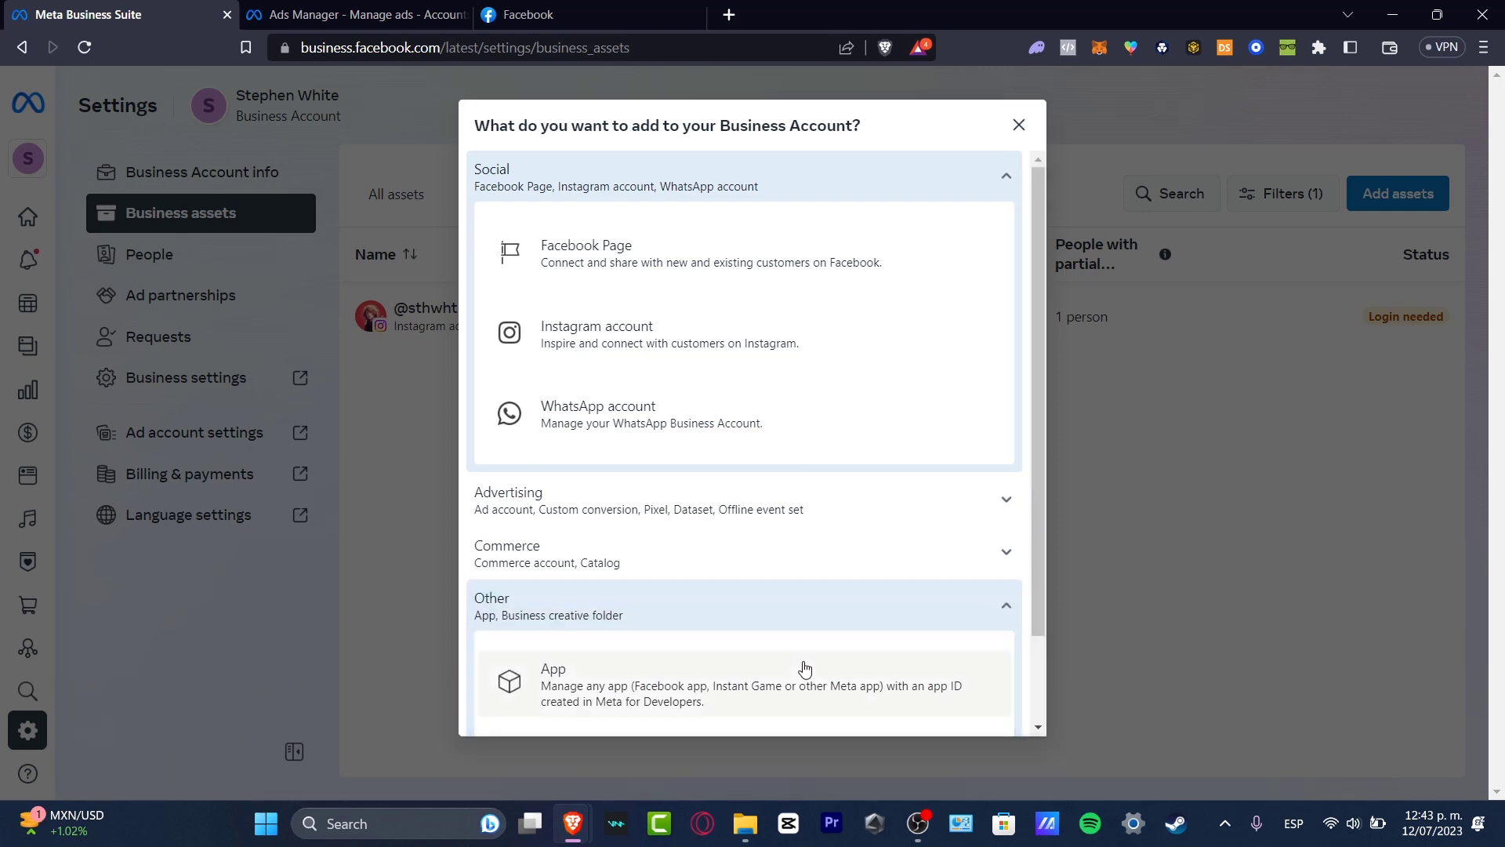
scroll(706, 588, down, 2)
scroll(830, 293, up, 2)
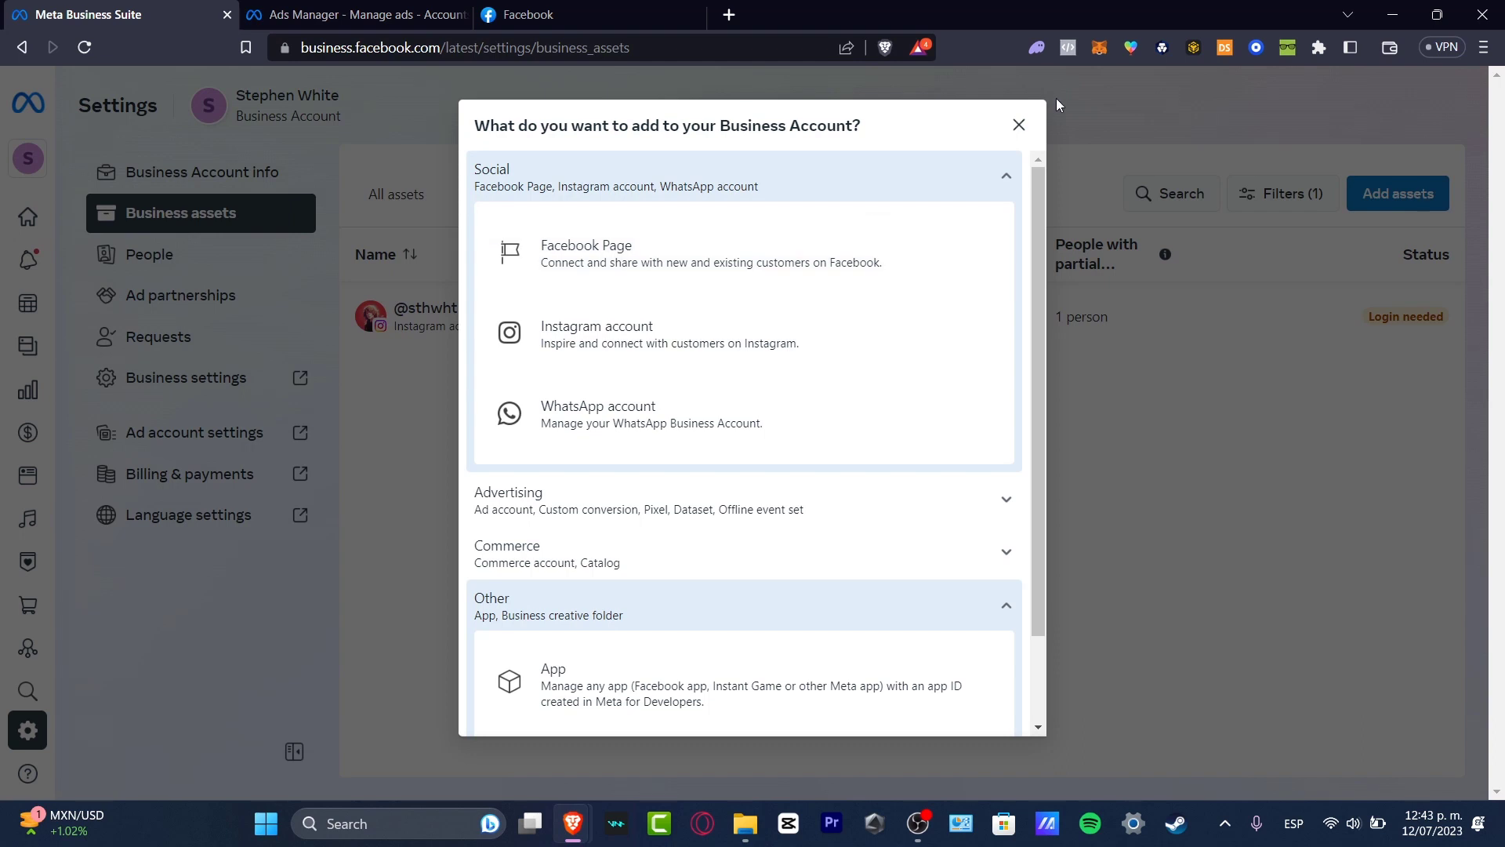
click(1019, 125)
Return to the Canva Geeks Page's home and look through its additional content creation options
click(97, 165)
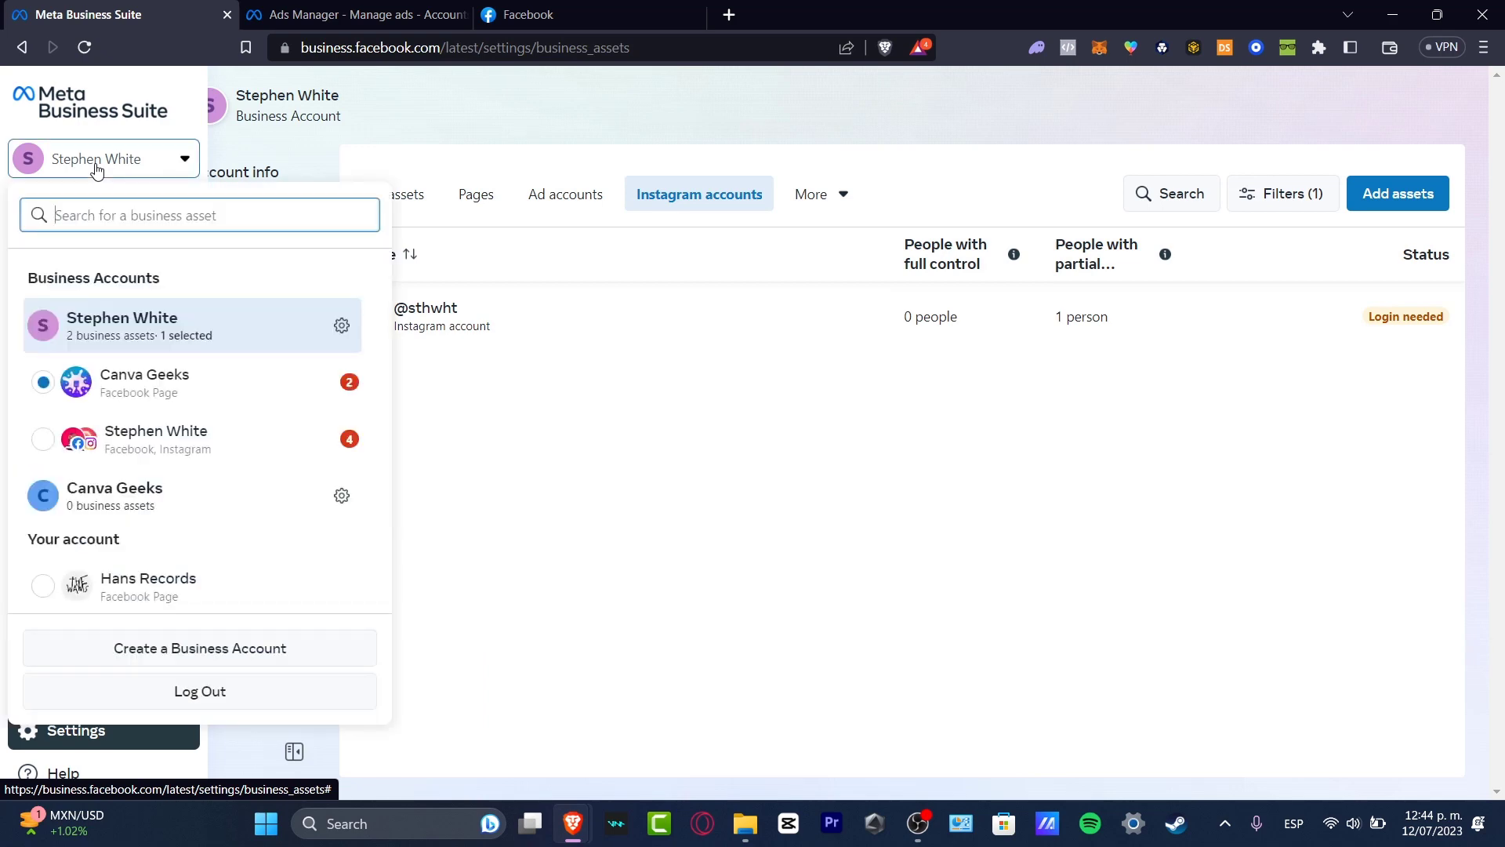
click(171, 396)
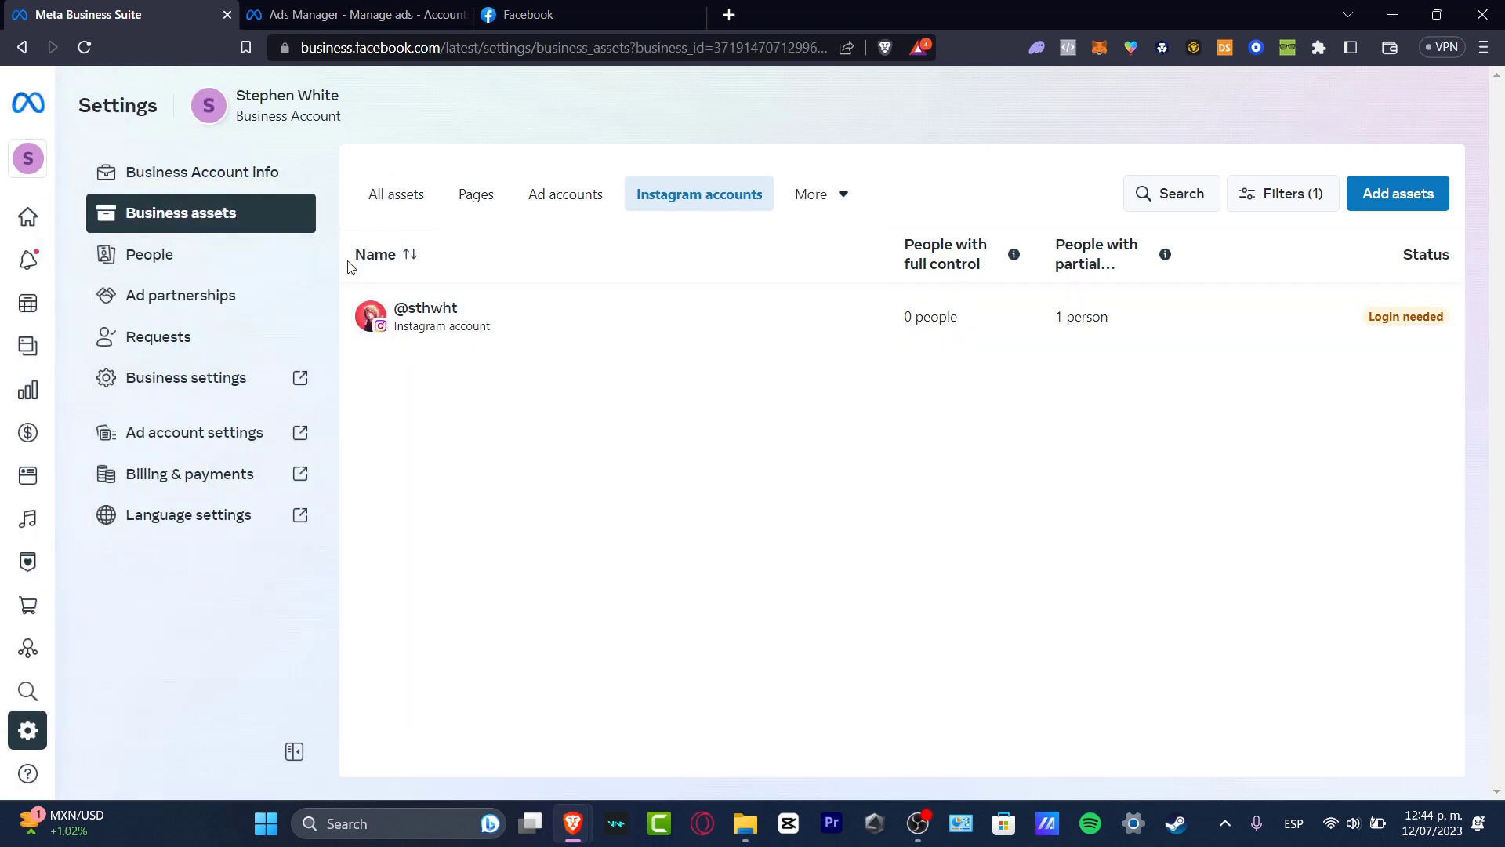
click(30, 214)
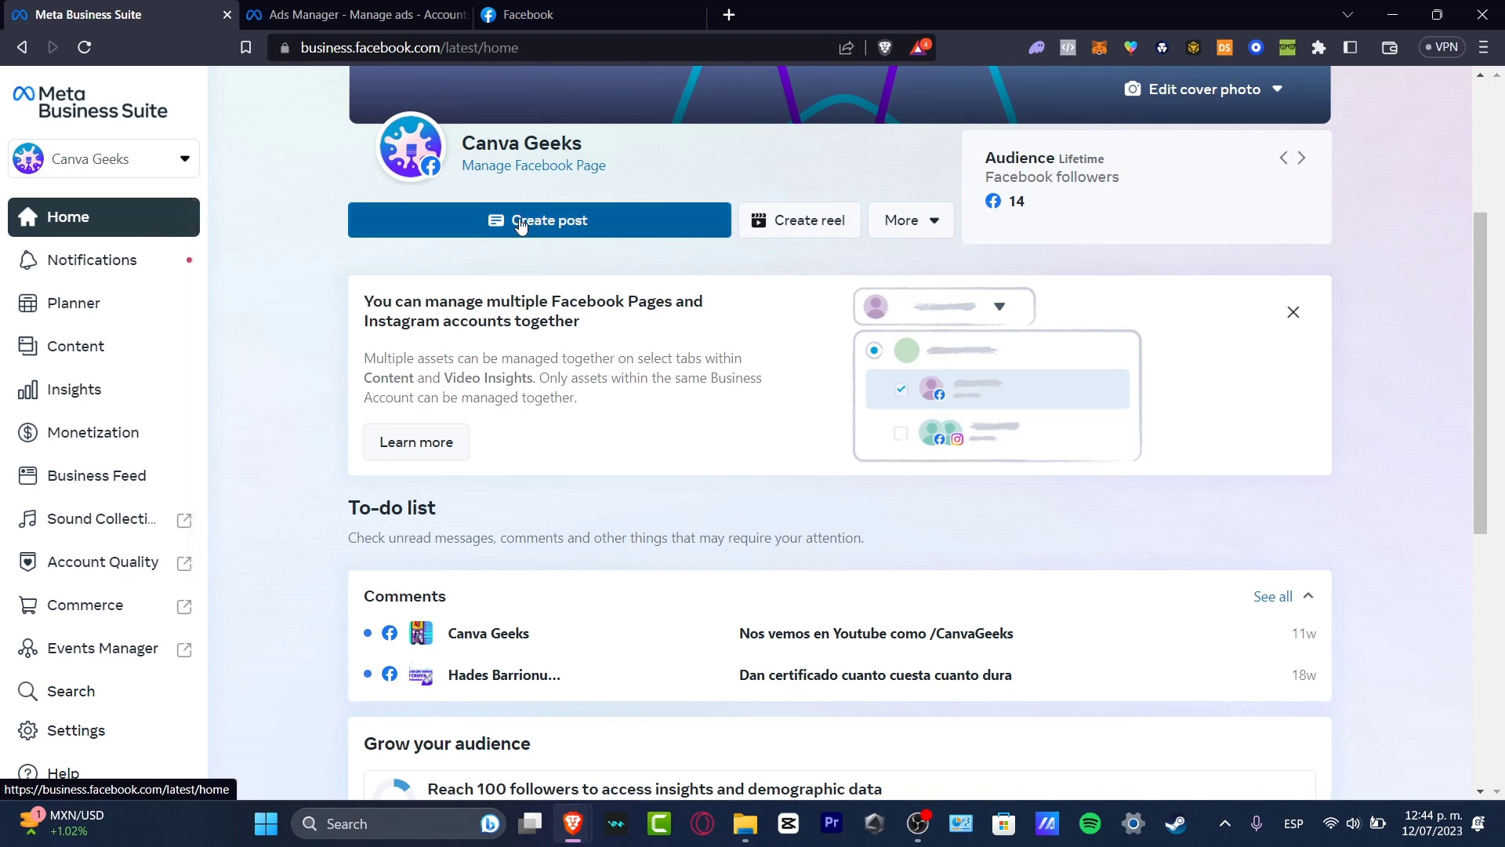
click(916, 223)
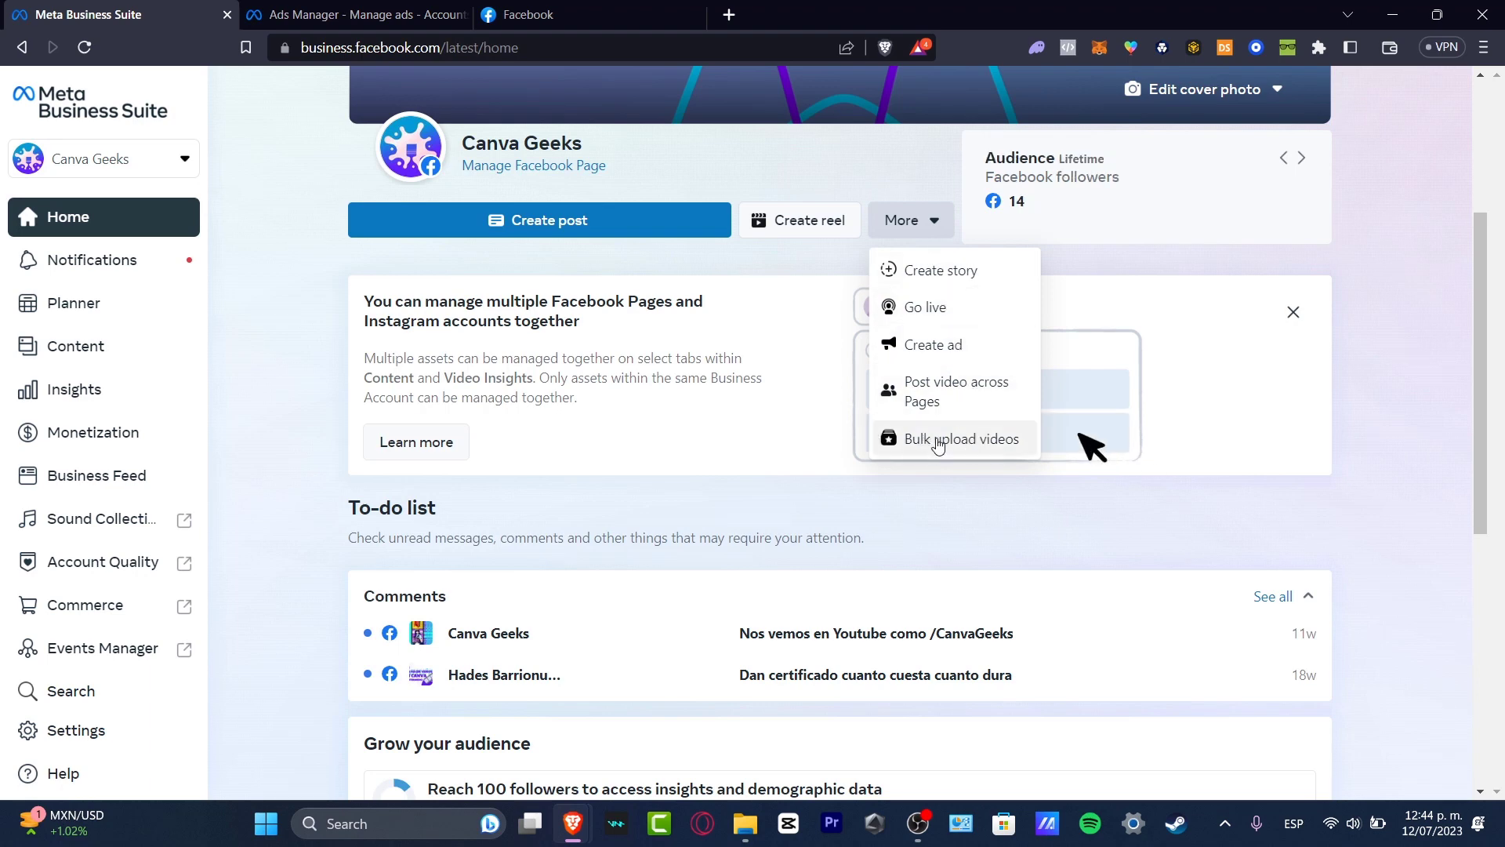
click(615, 431)
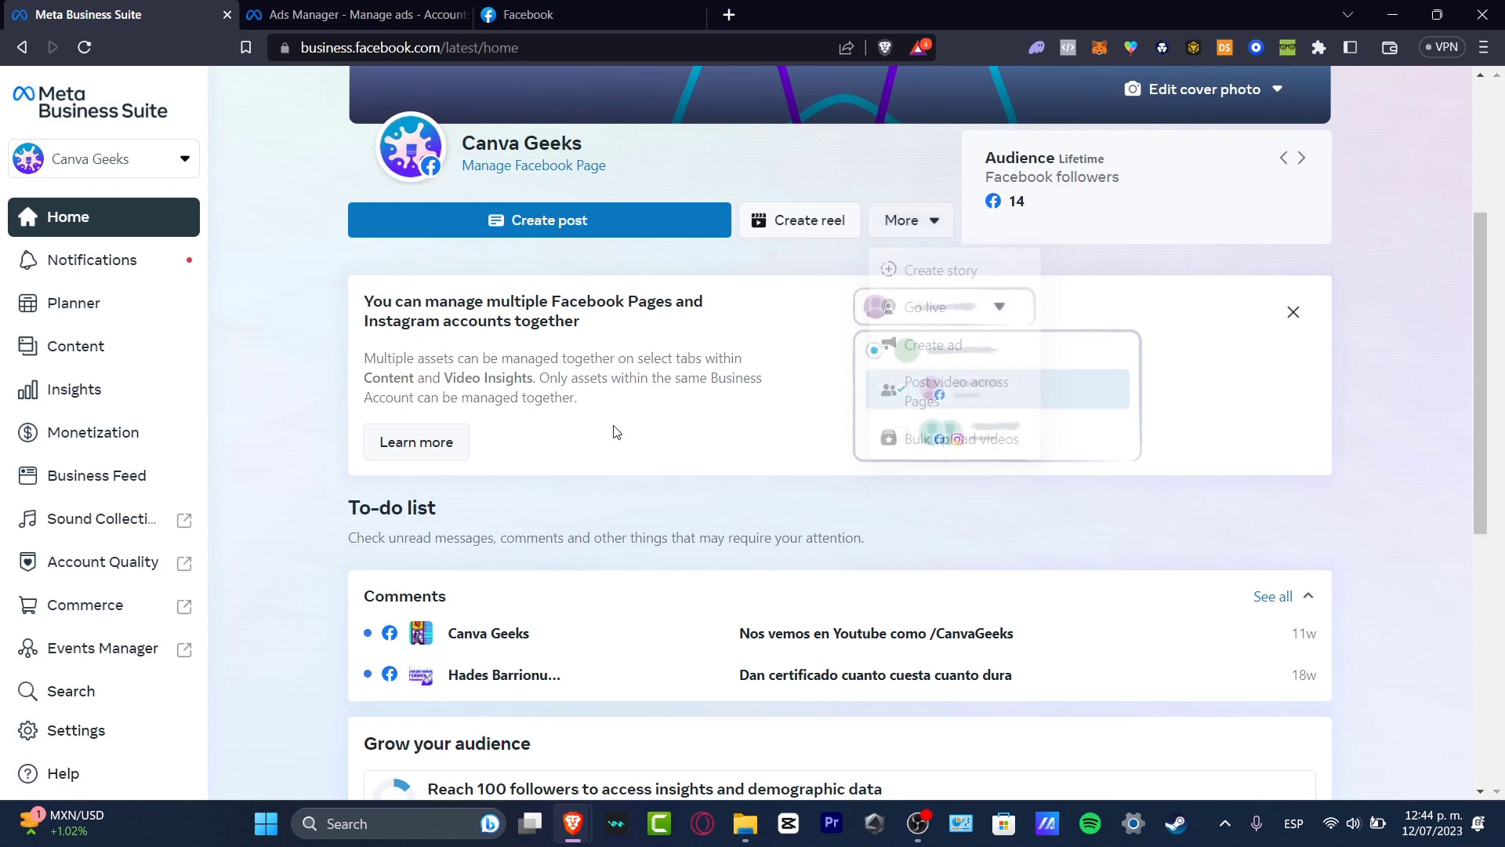
Show the Planner calendar by month and examine its days and the recommended posting times
click(127, 312)
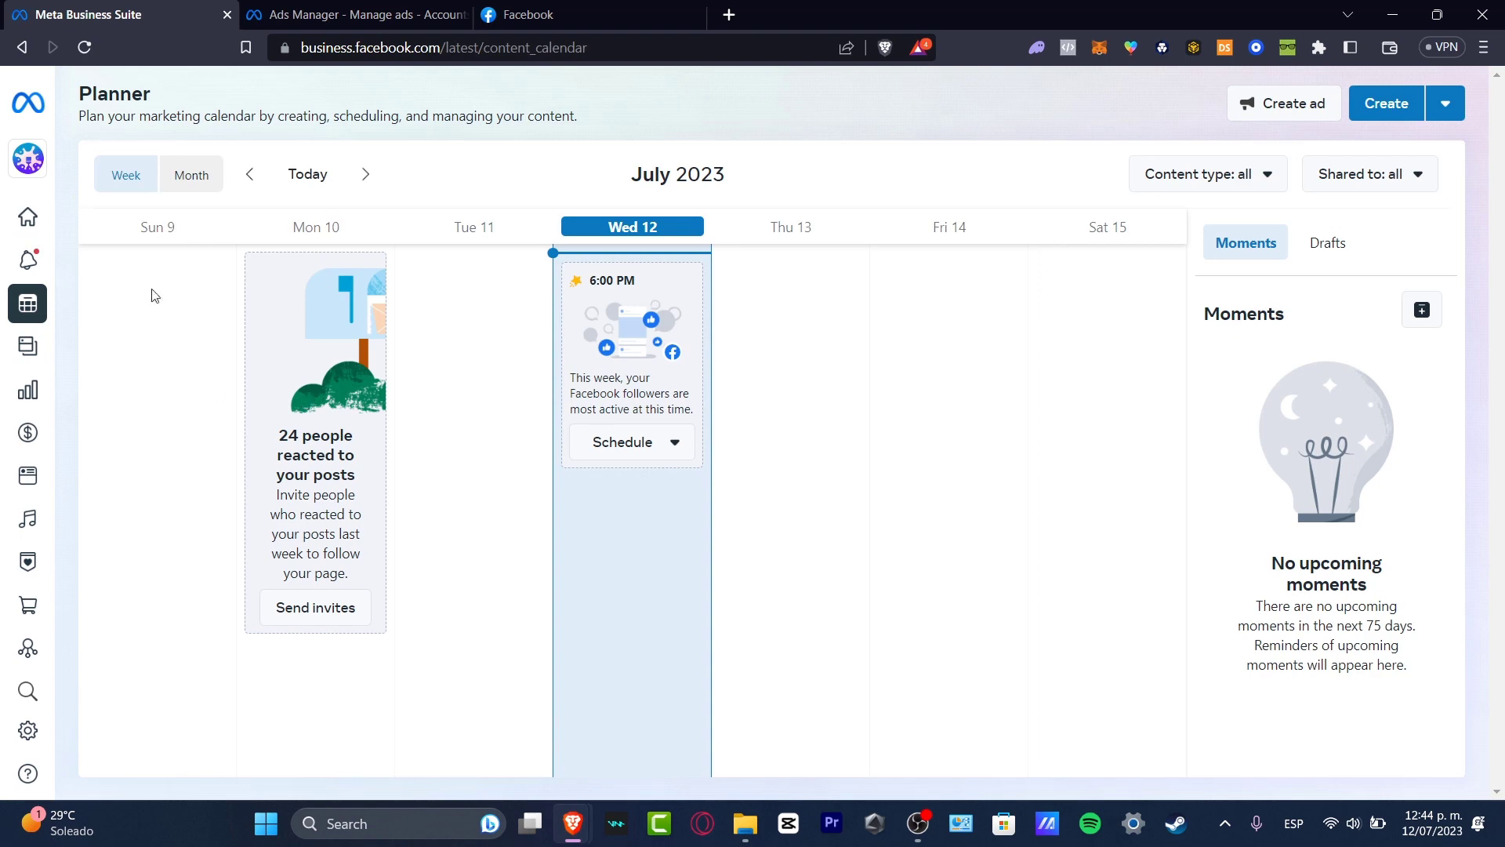
click(192, 175)
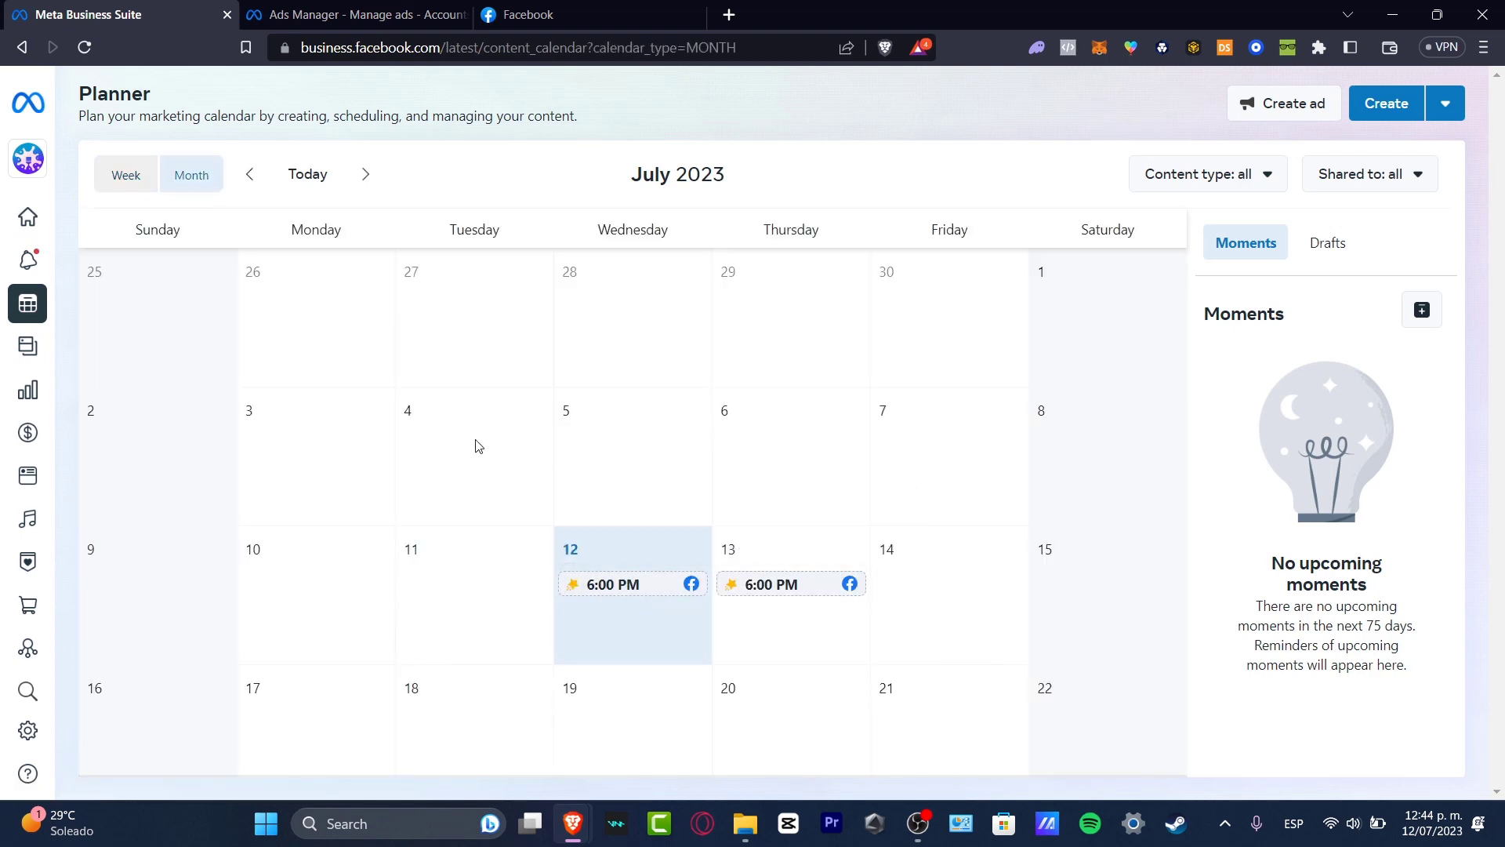
scroll(938, 454, down, 4)
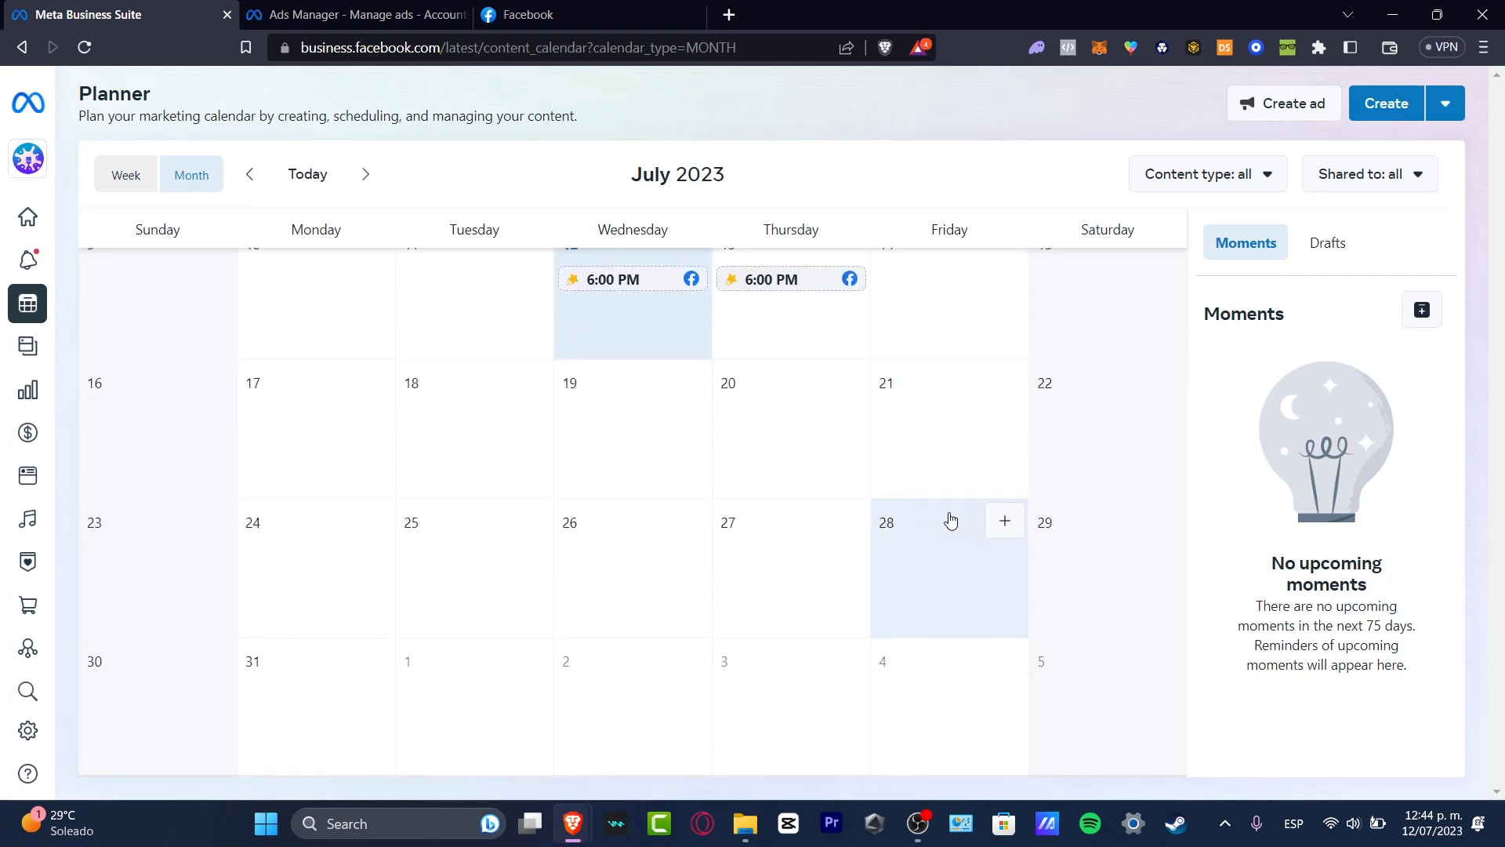
scroll(948, 521, up, 4)
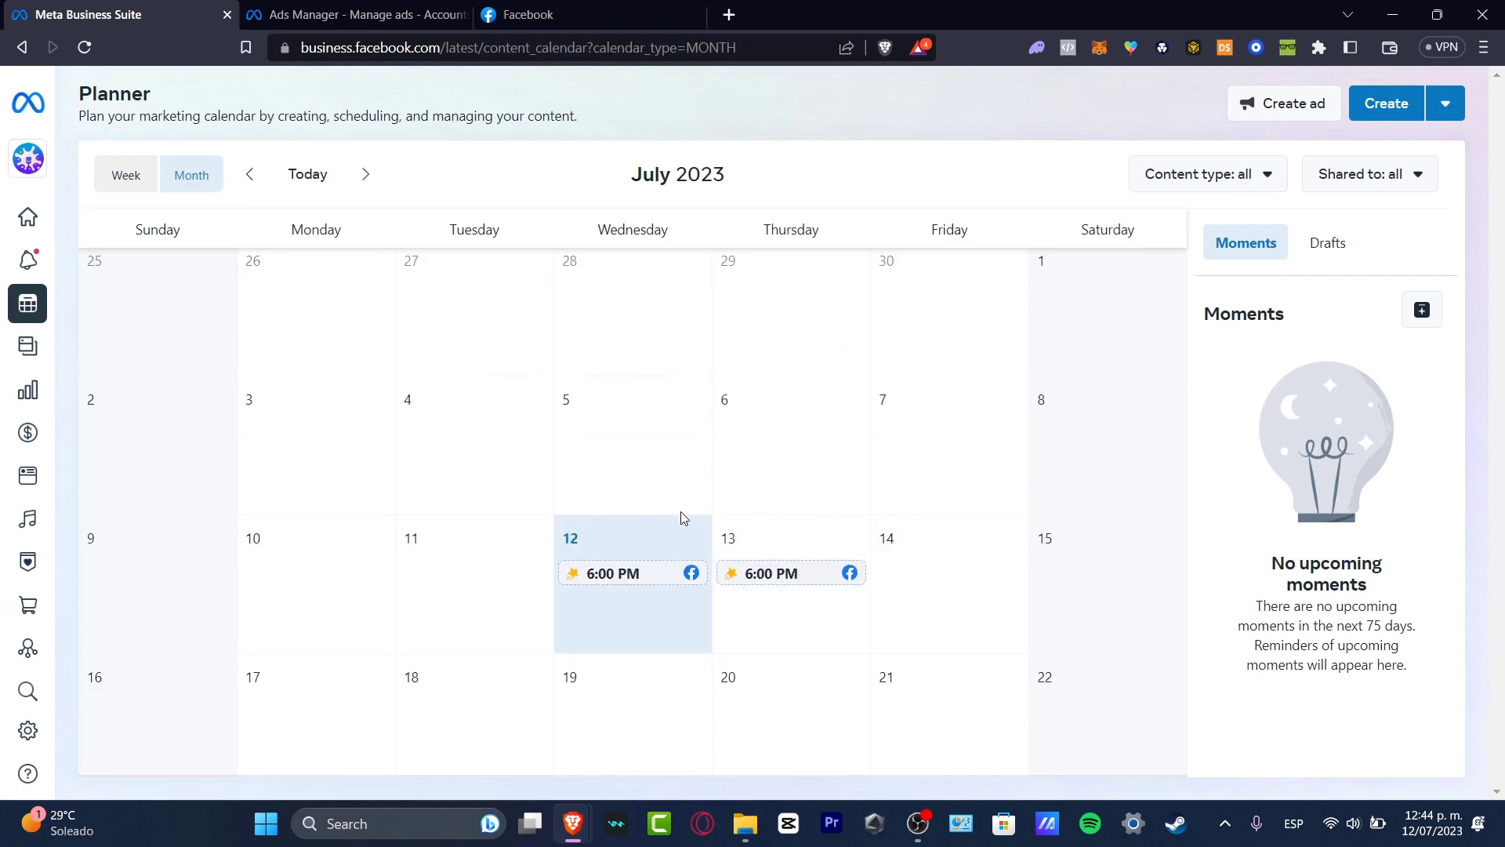
mouse_move(574, 584)
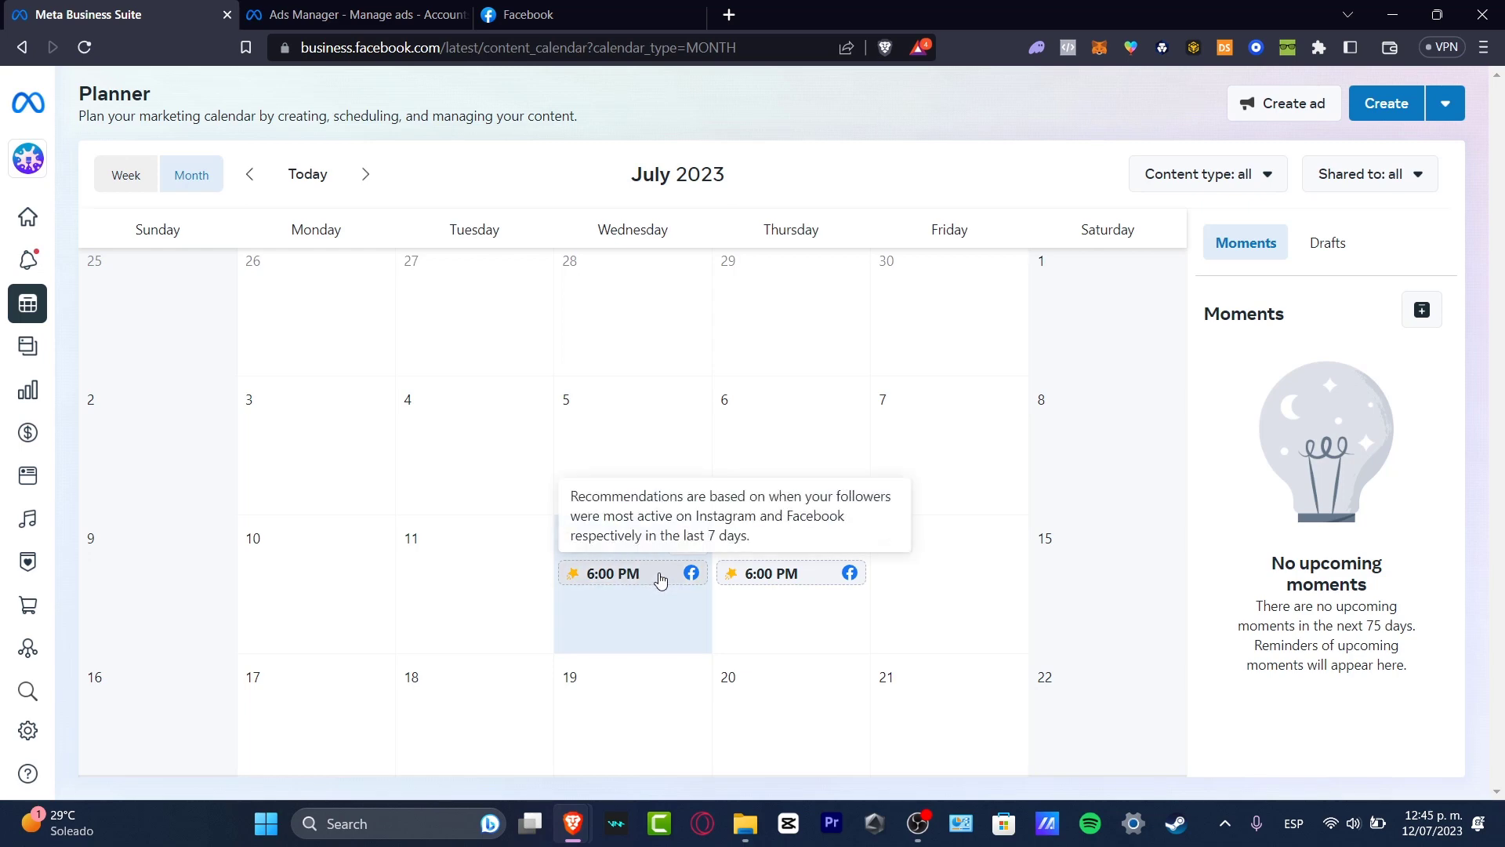
drag(598, 227, 850, 235)
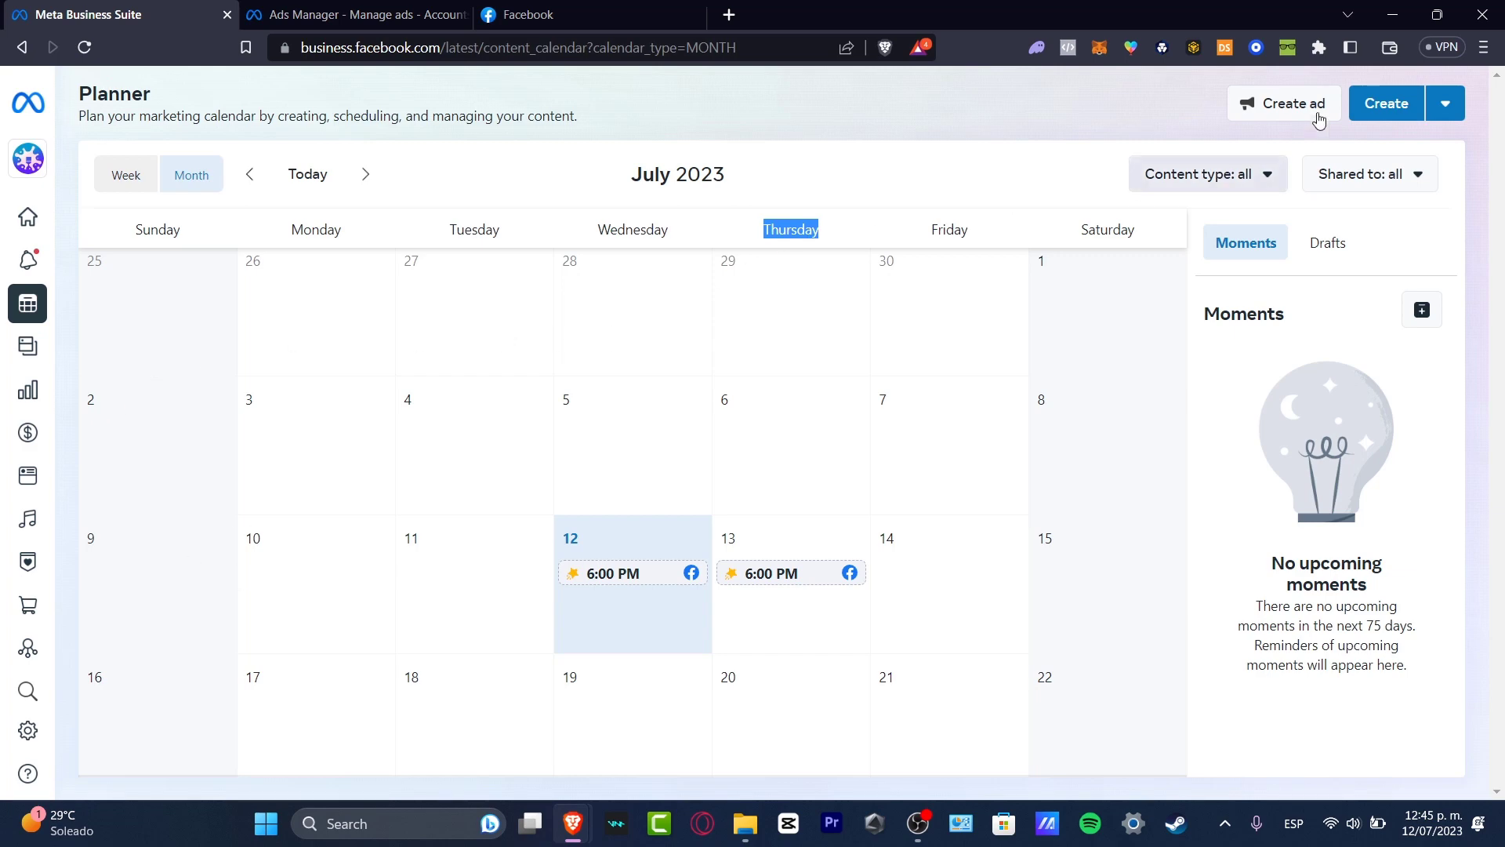
Start a new post from the Planner and review its posting destinations and the photo and video source options
click(1408, 114)
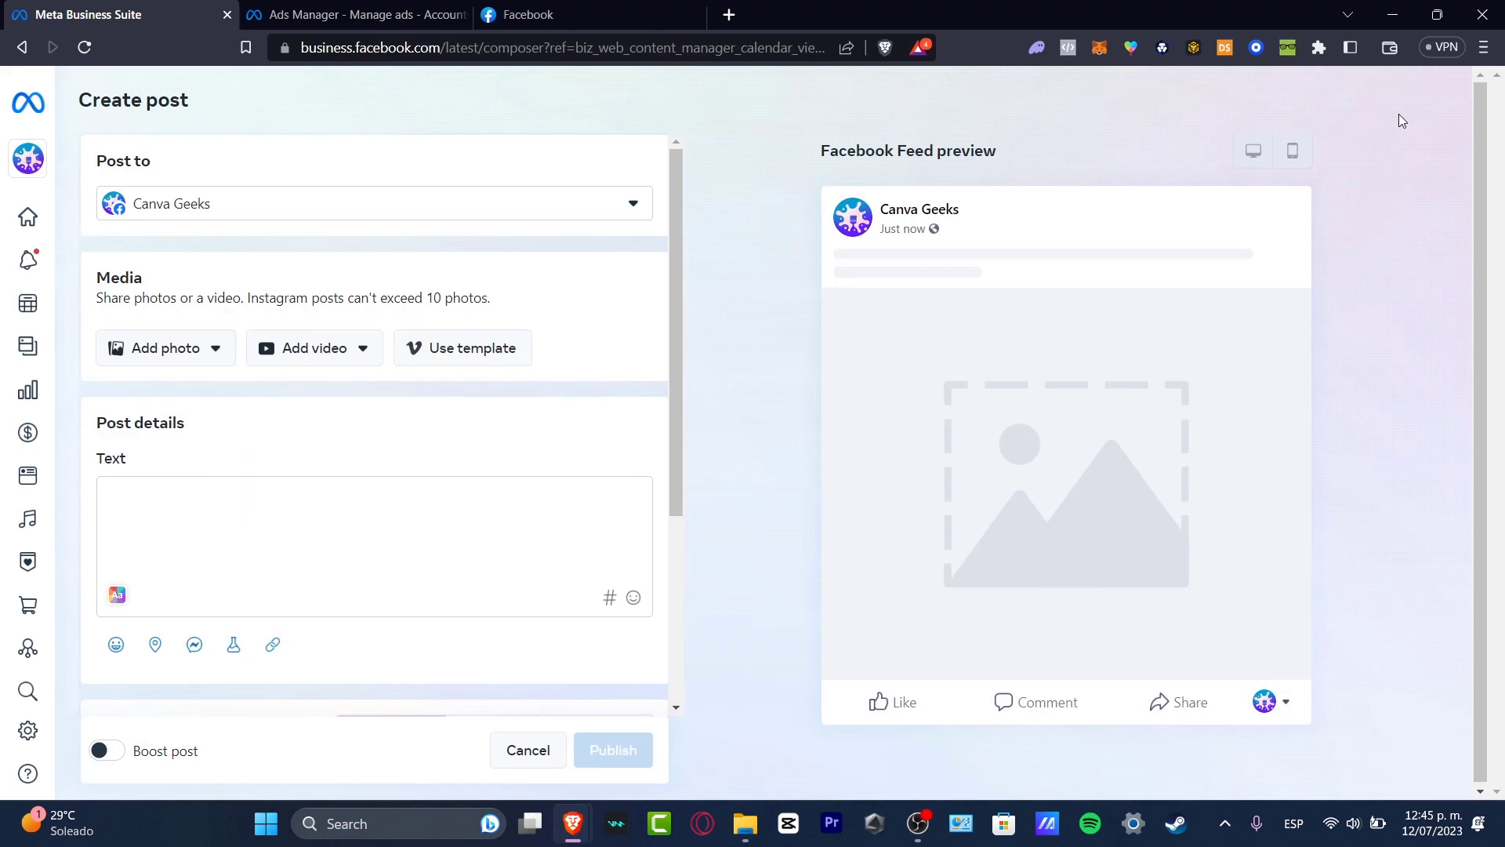
click(214, 204)
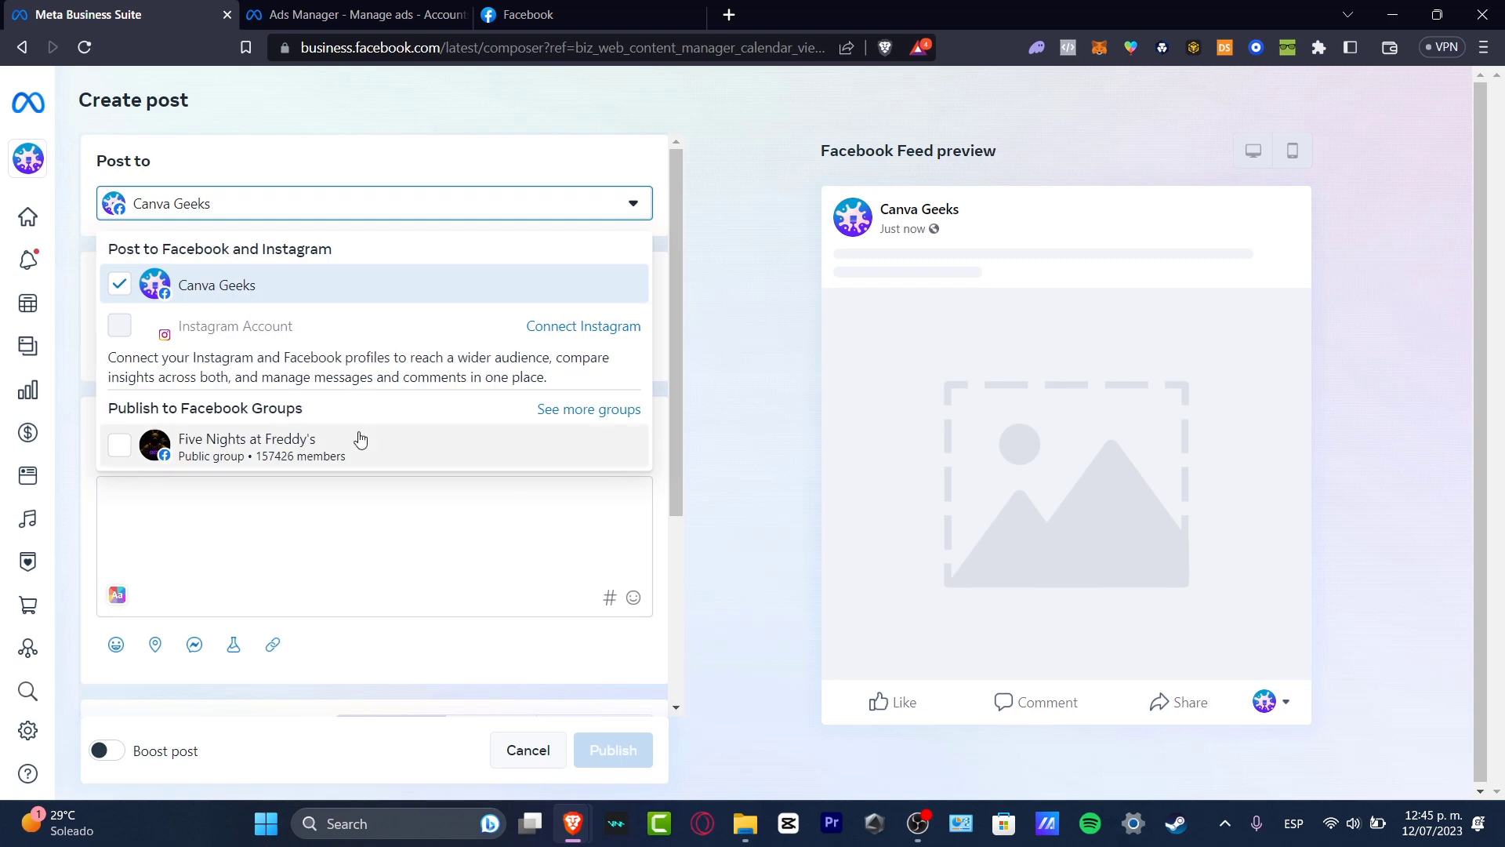
click(284, 208)
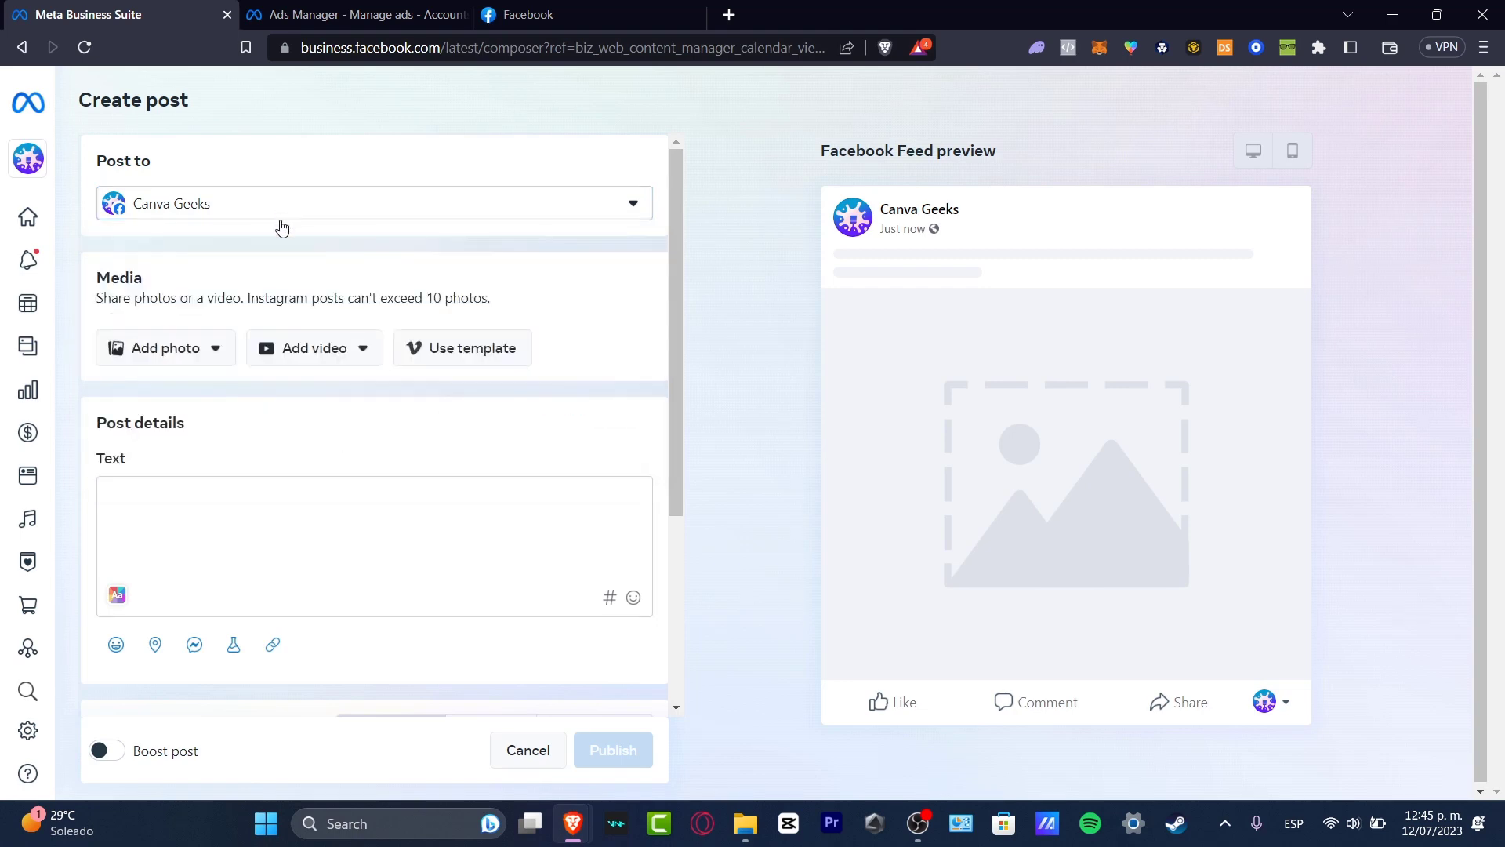
click(218, 345)
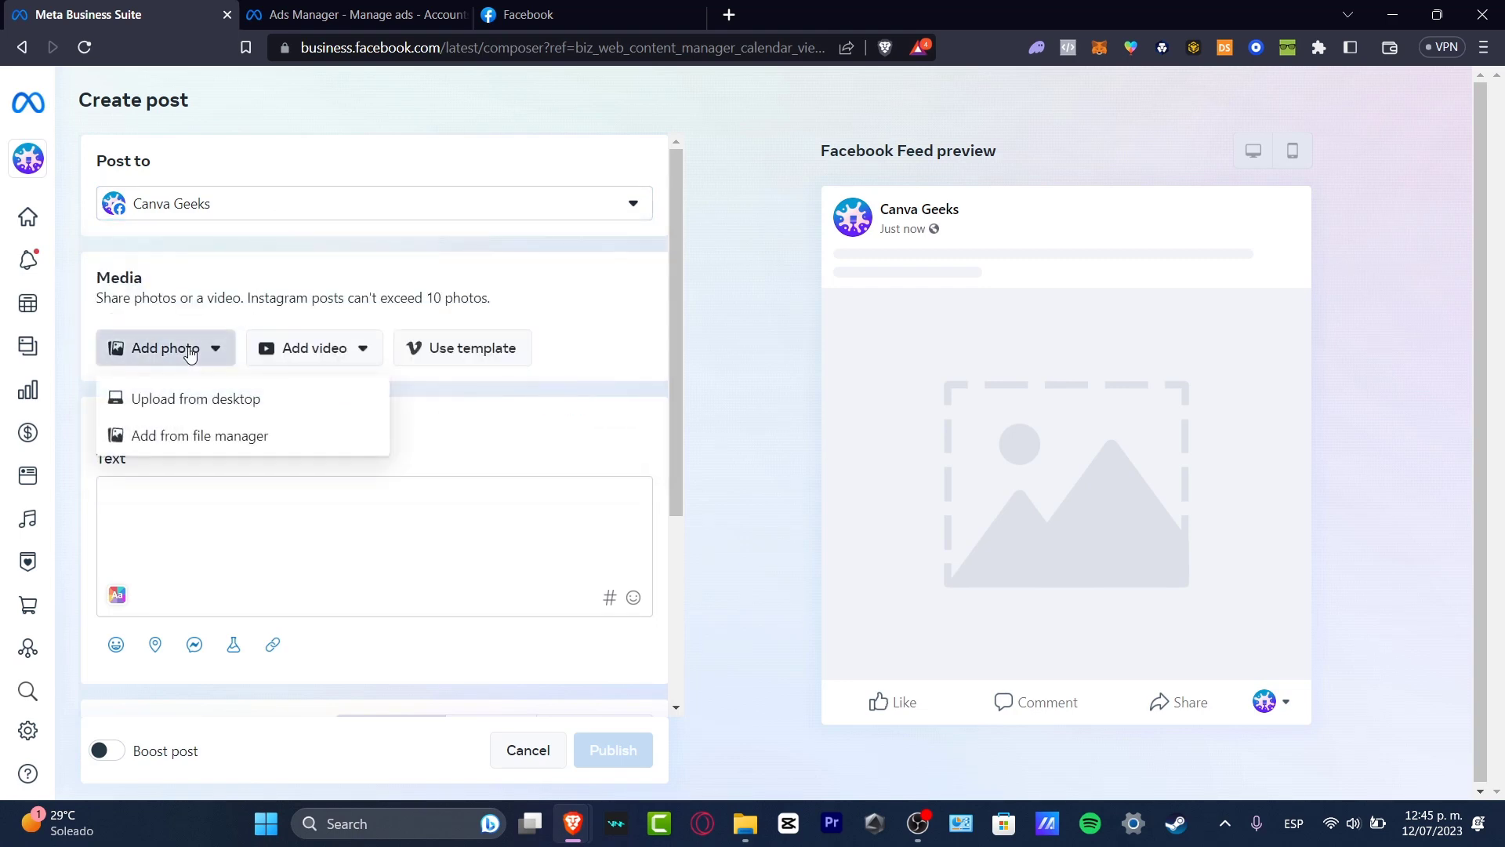
click(354, 347)
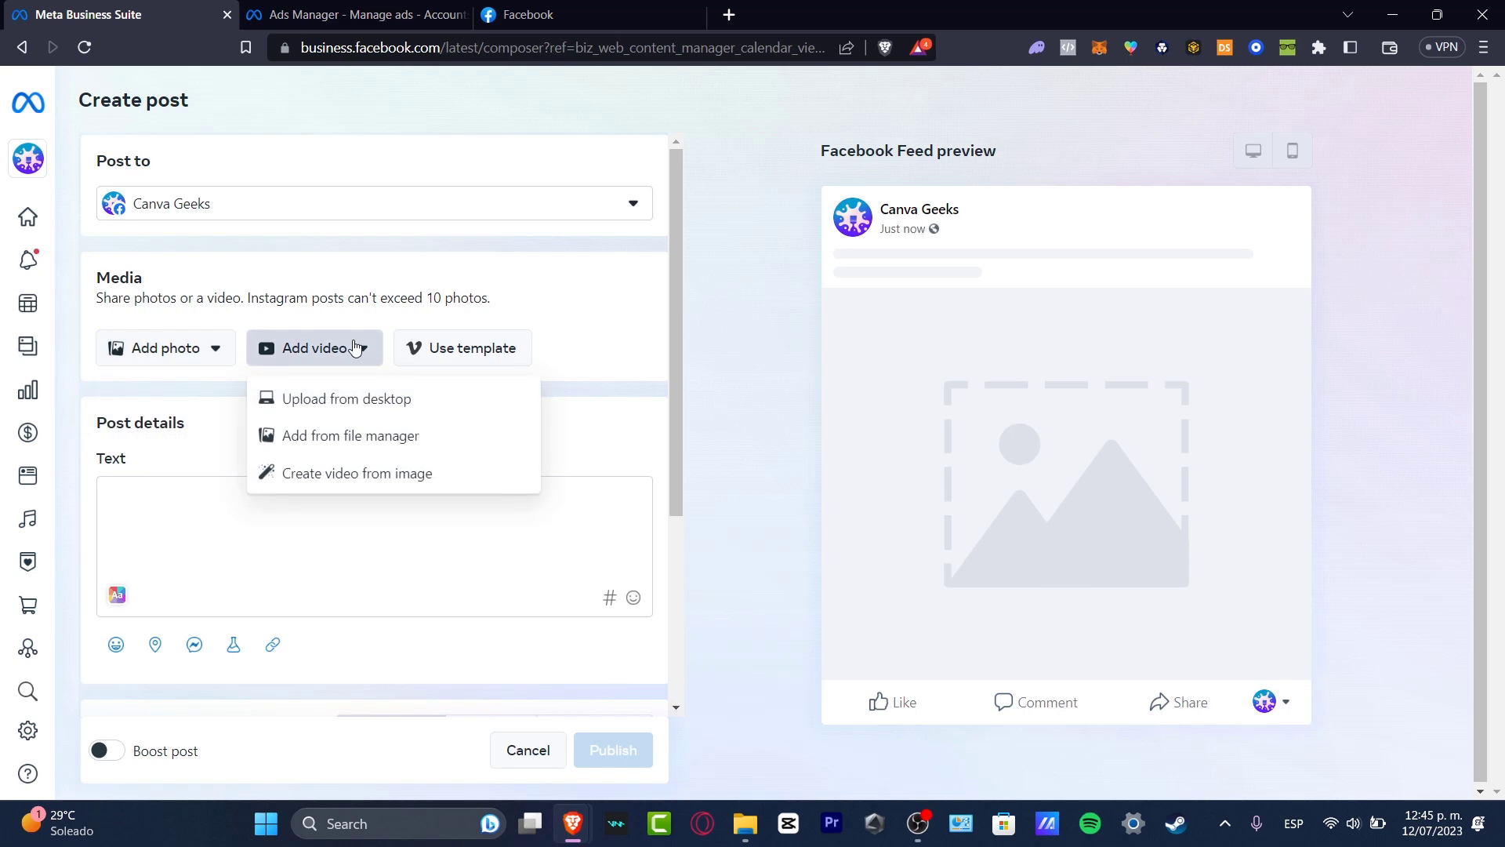
click(586, 334)
Choose Schedule as the post's scheduling option and review its date, time and privacy settings
click(297, 531)
scroll(298, 531, down, 4)
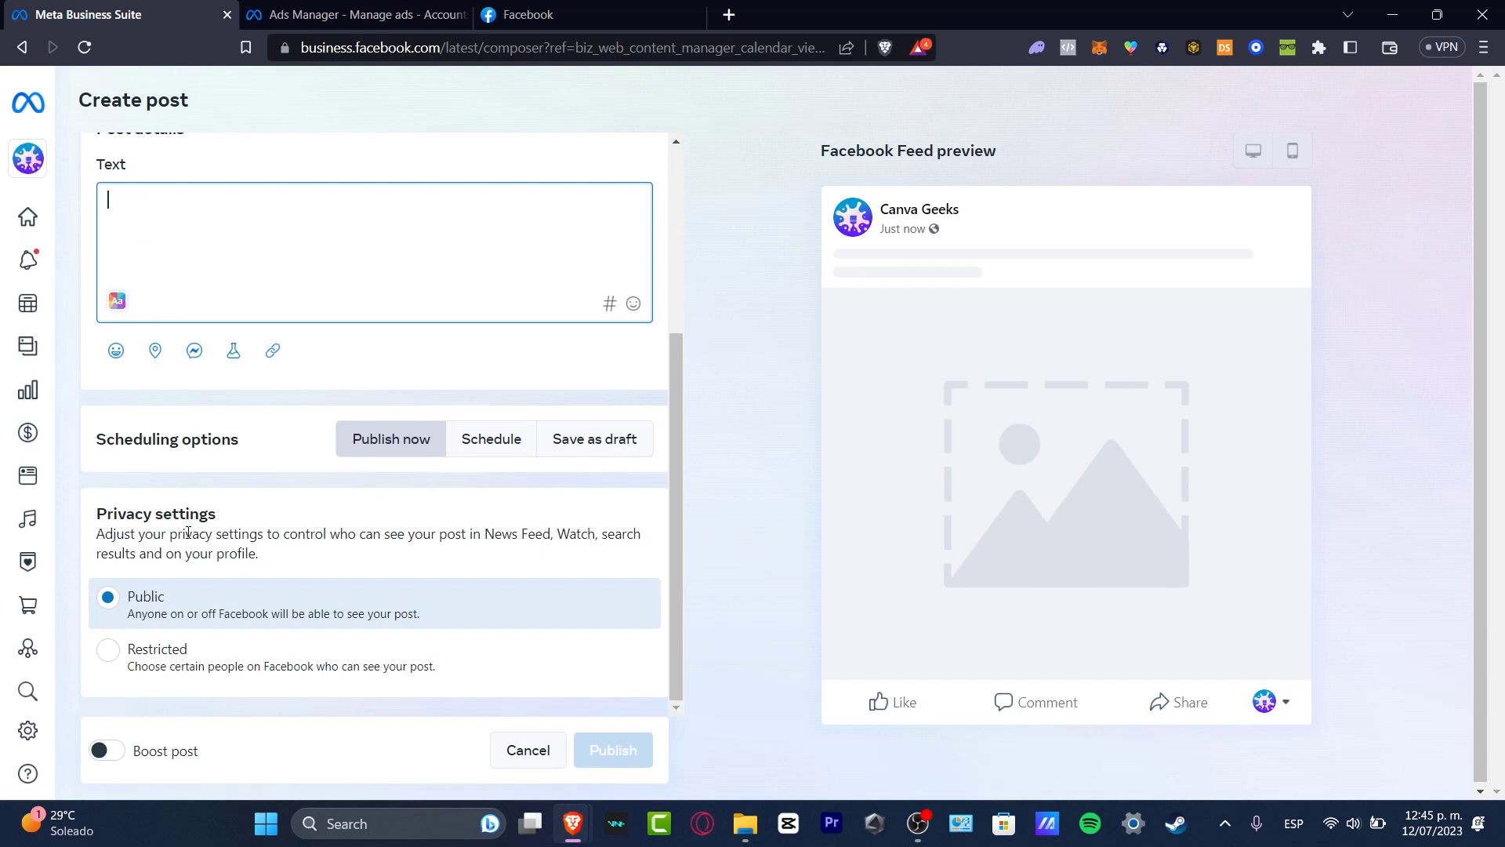
click(461, 437)
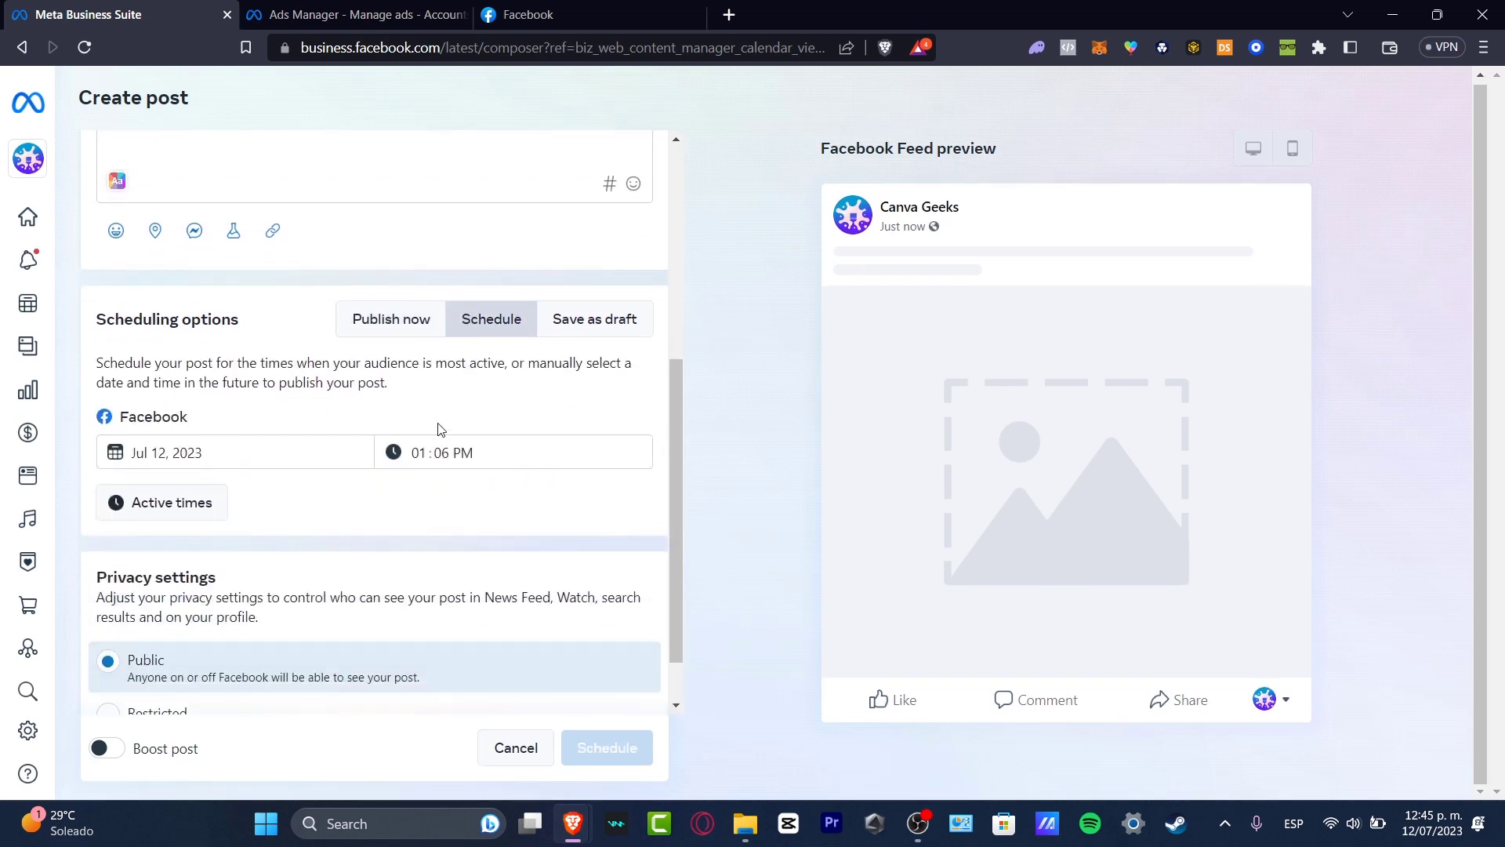
scroll(388, 476, down, 1)
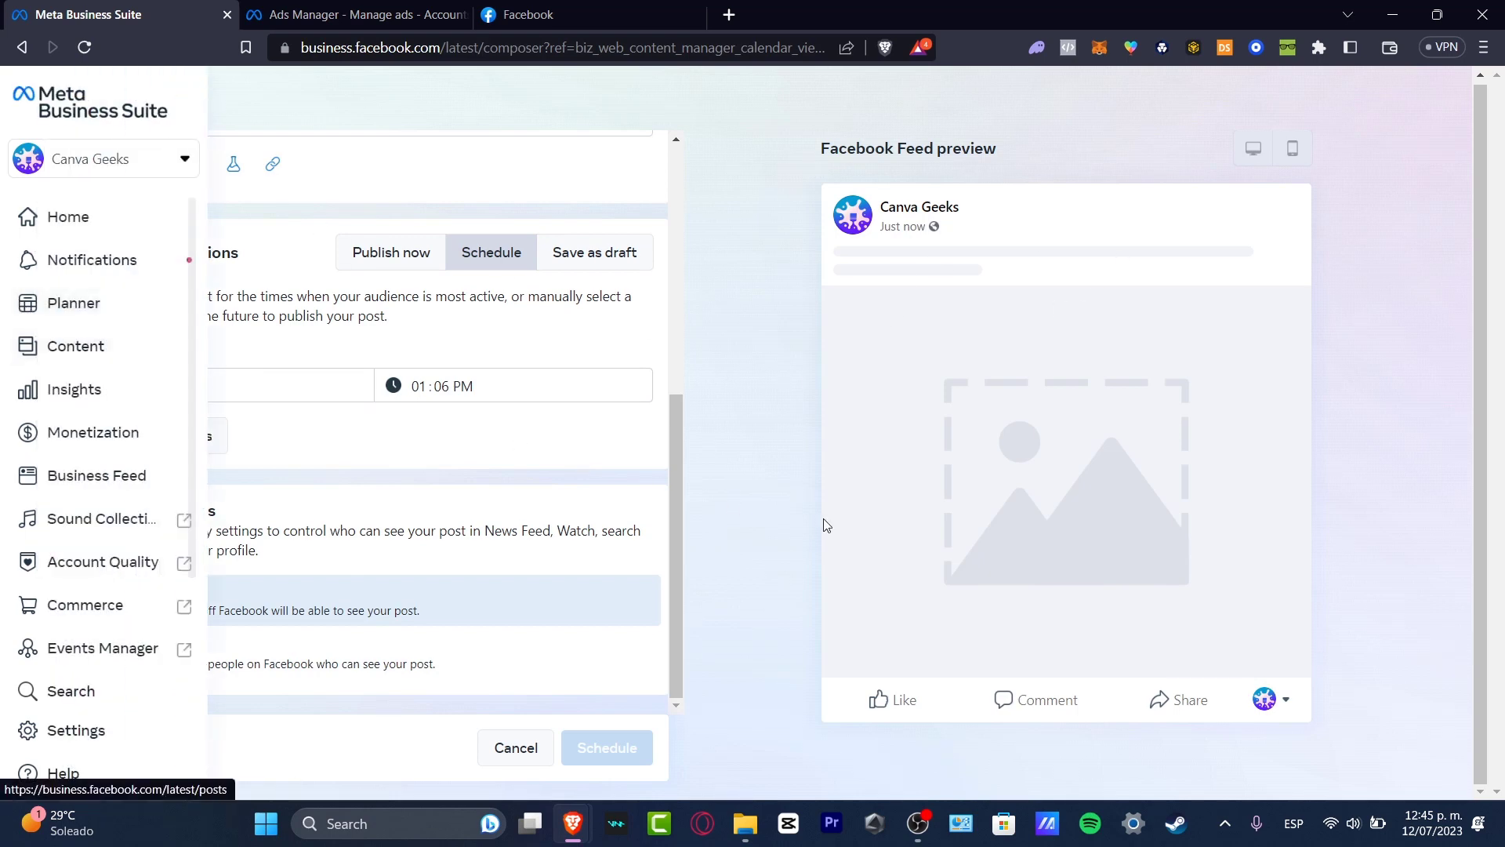
Open the Page's published content and examine the performance metrics across the list of posts and reels
click(36, 355)
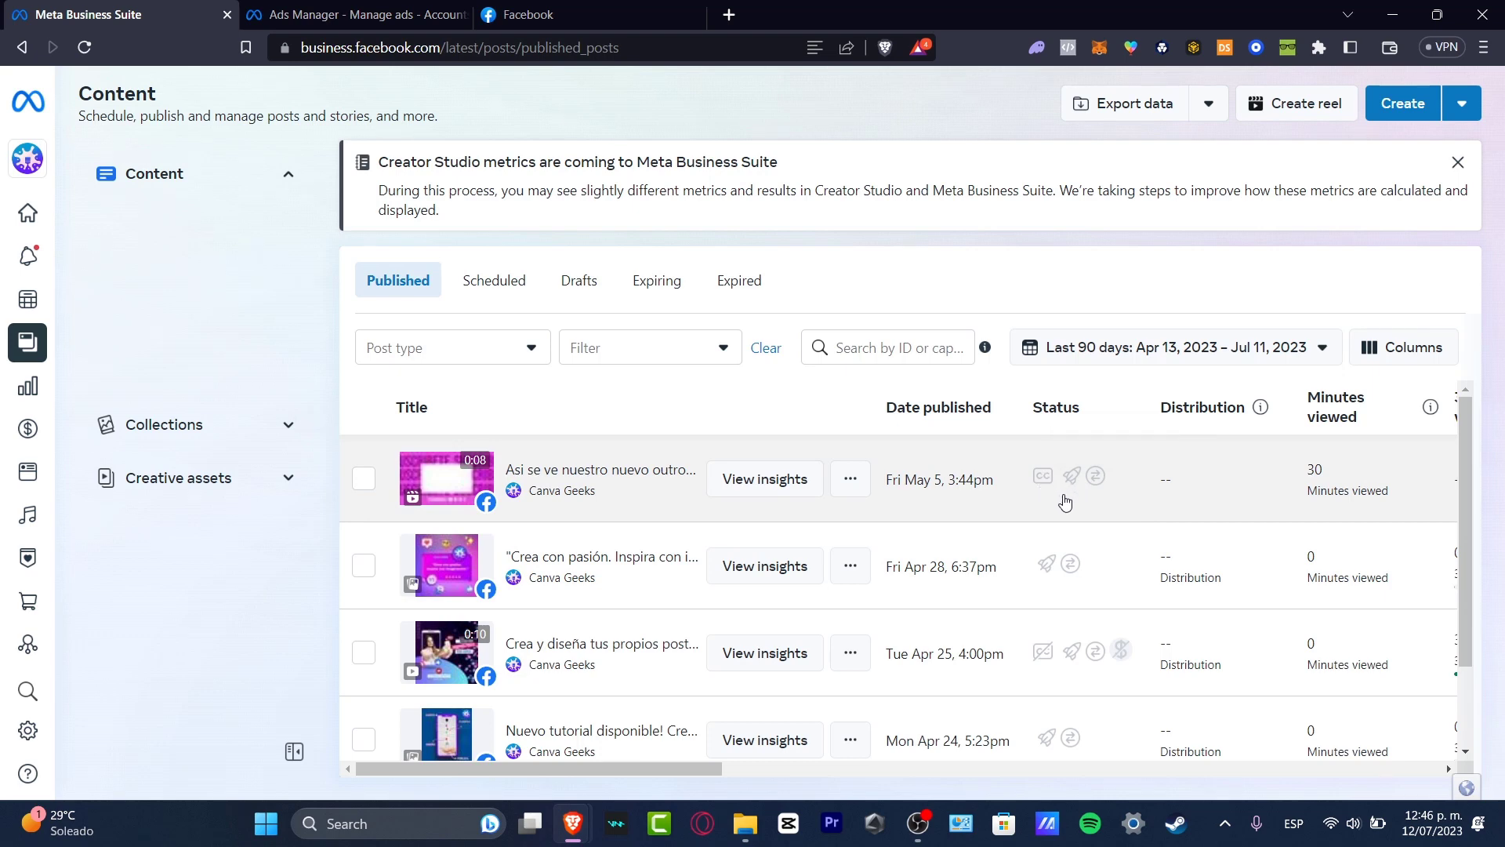
drag(689, 766, 948, 792)
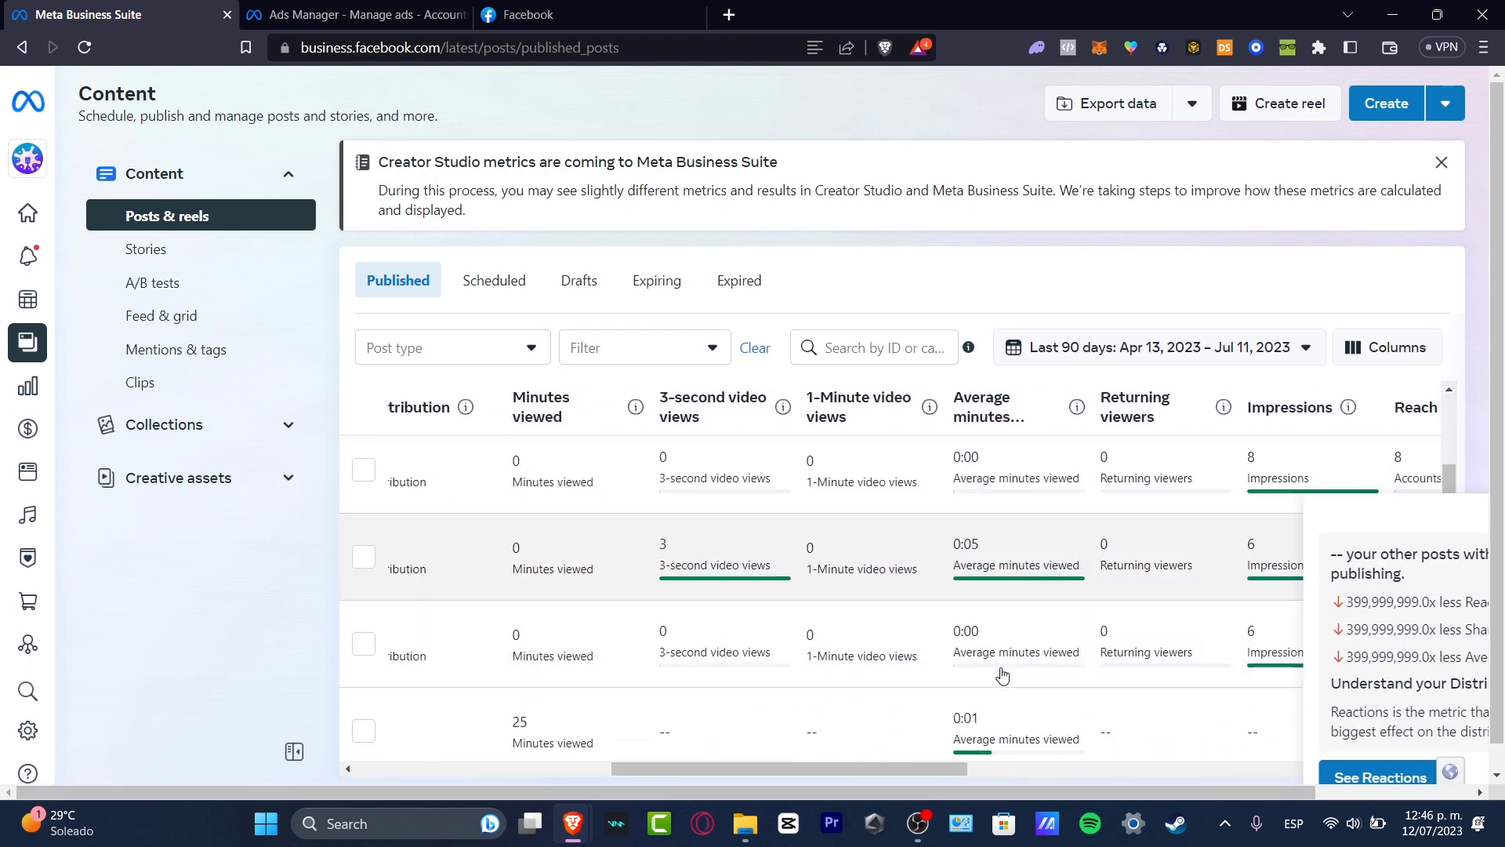
scroll(999, 675, up, 2)
drag(938, 774, 587, 779)
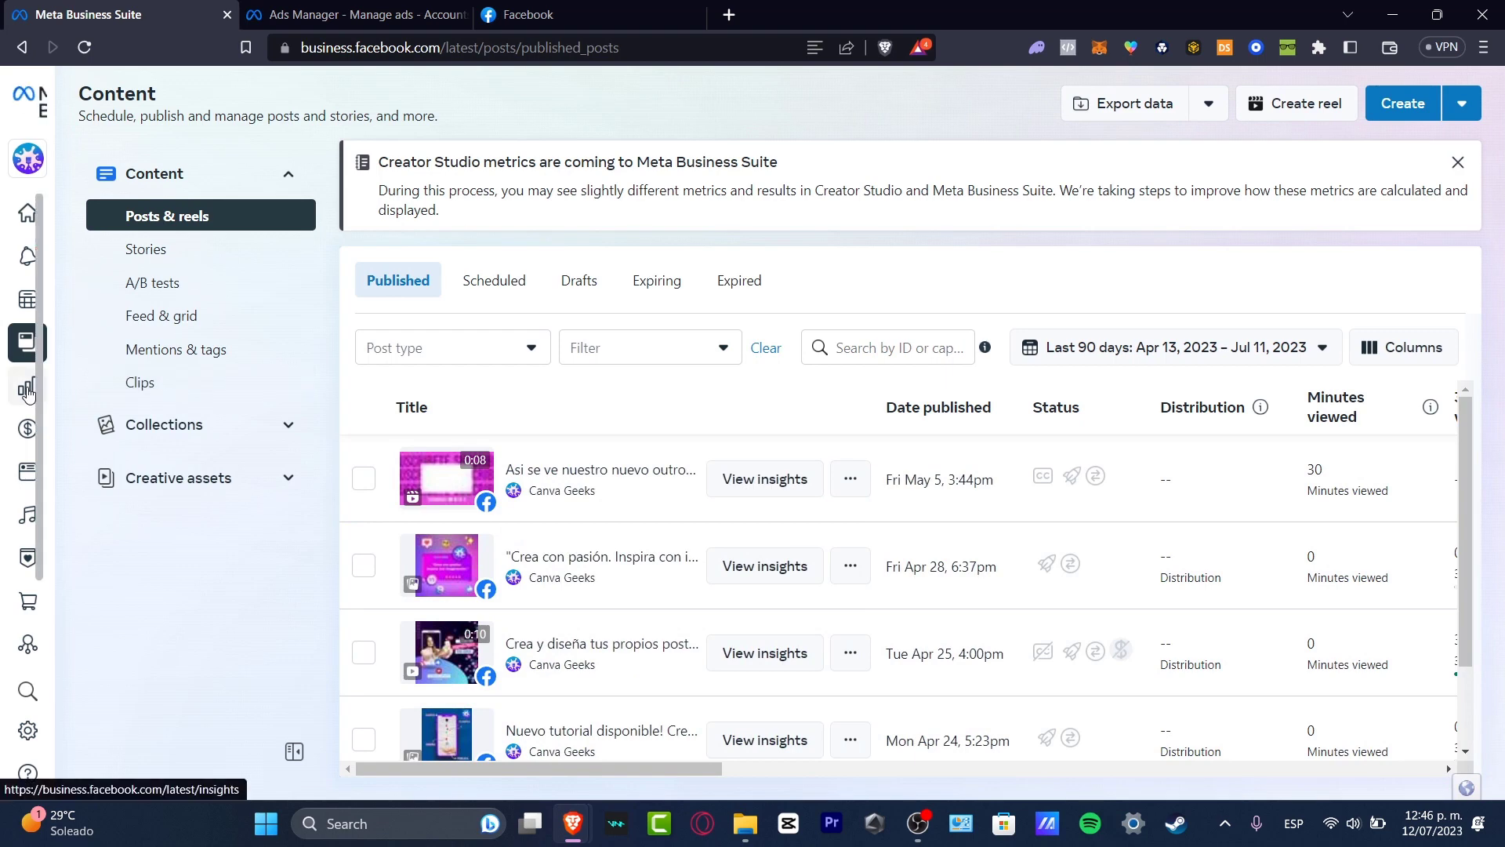
Open the Page's Insights, clear the introductory pop-ups, and review the Results charts and Benchmarking comparison
click(77, 392)
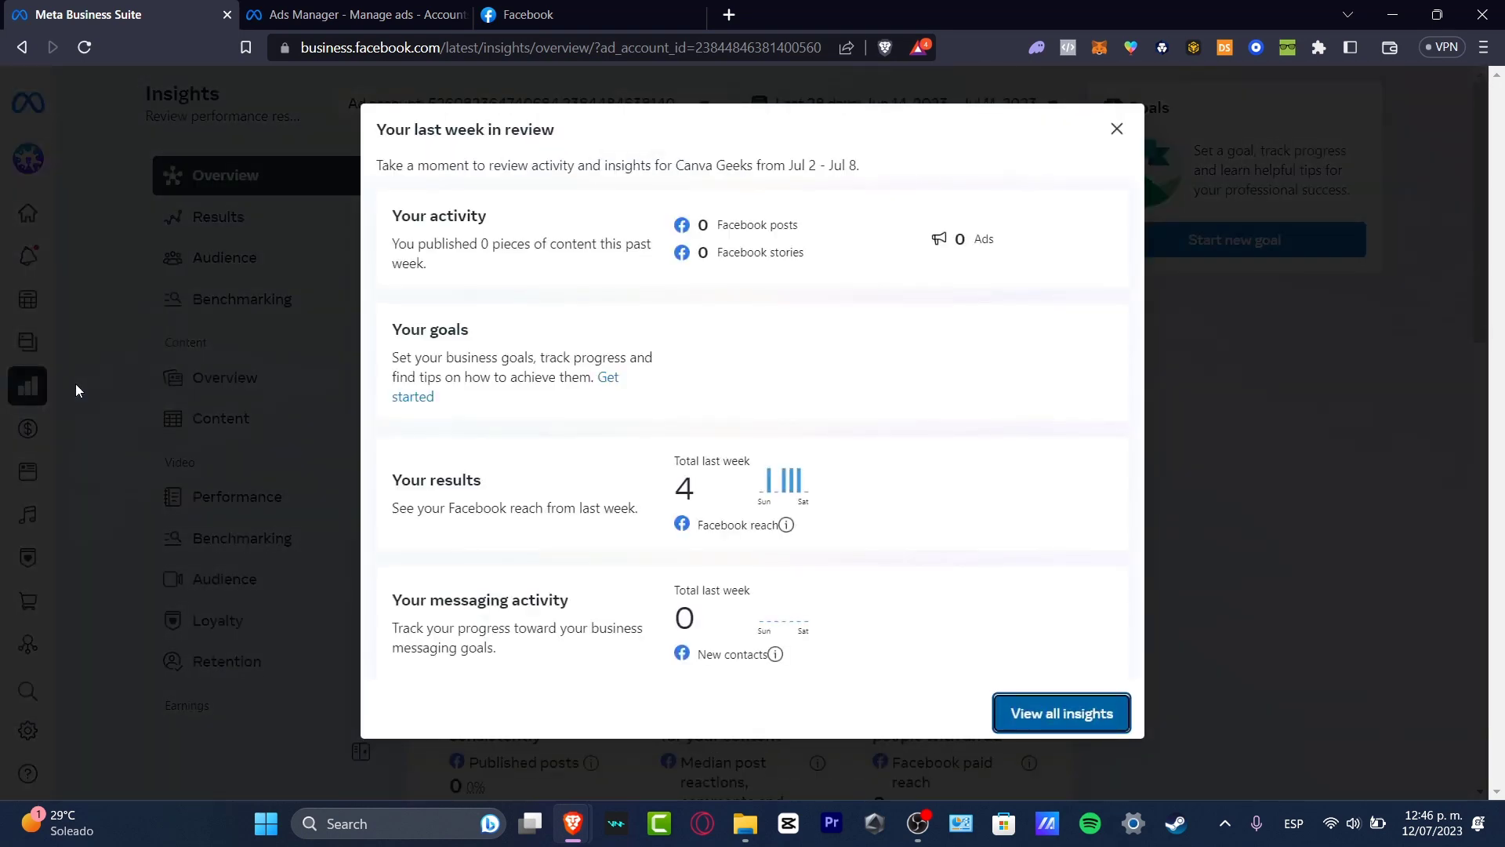
click(1098, 727)
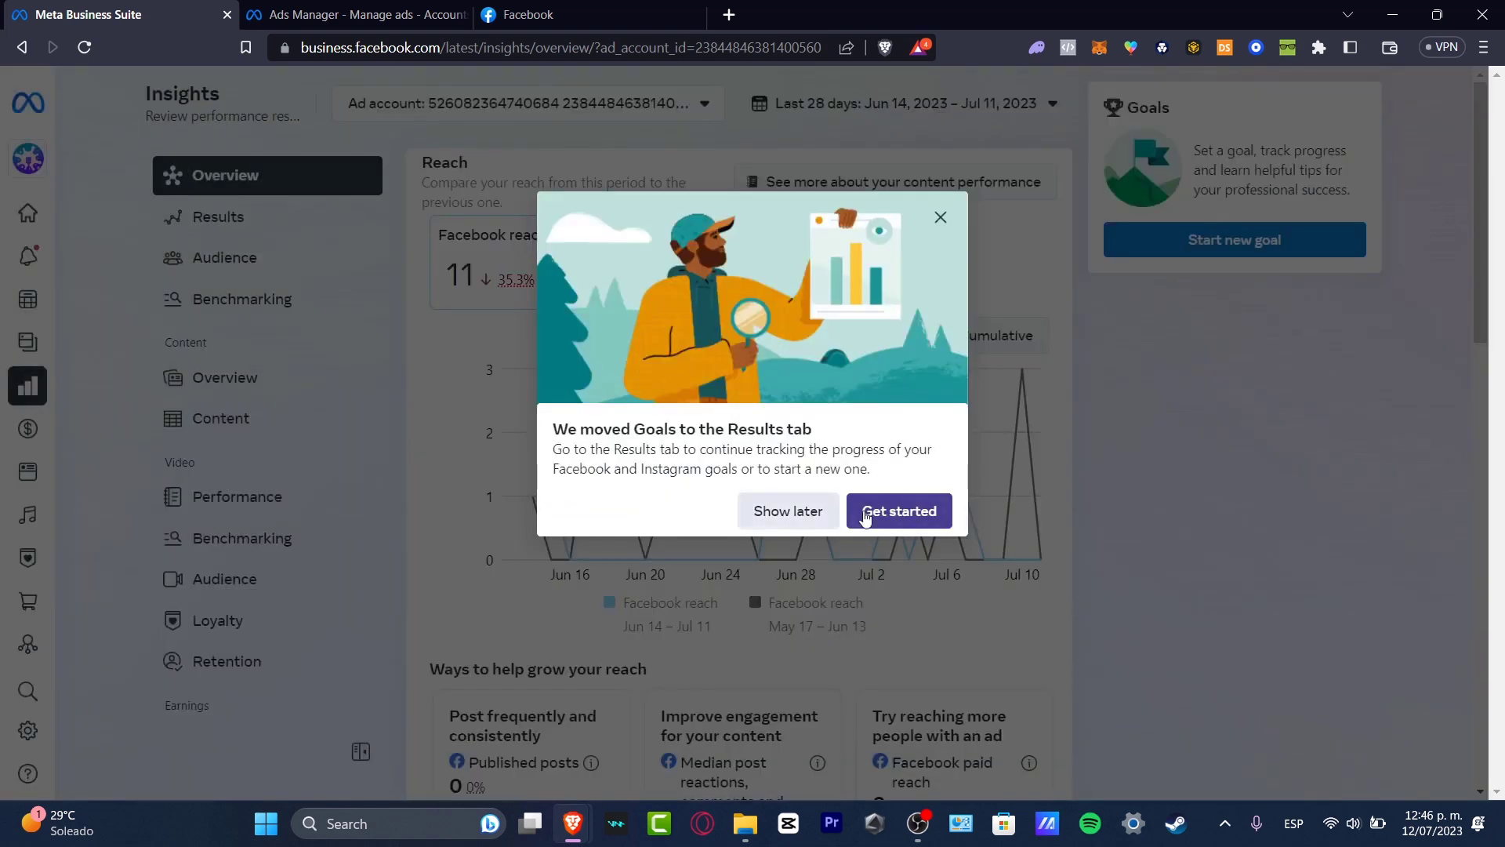
click(837, 514)
click(369, 226)
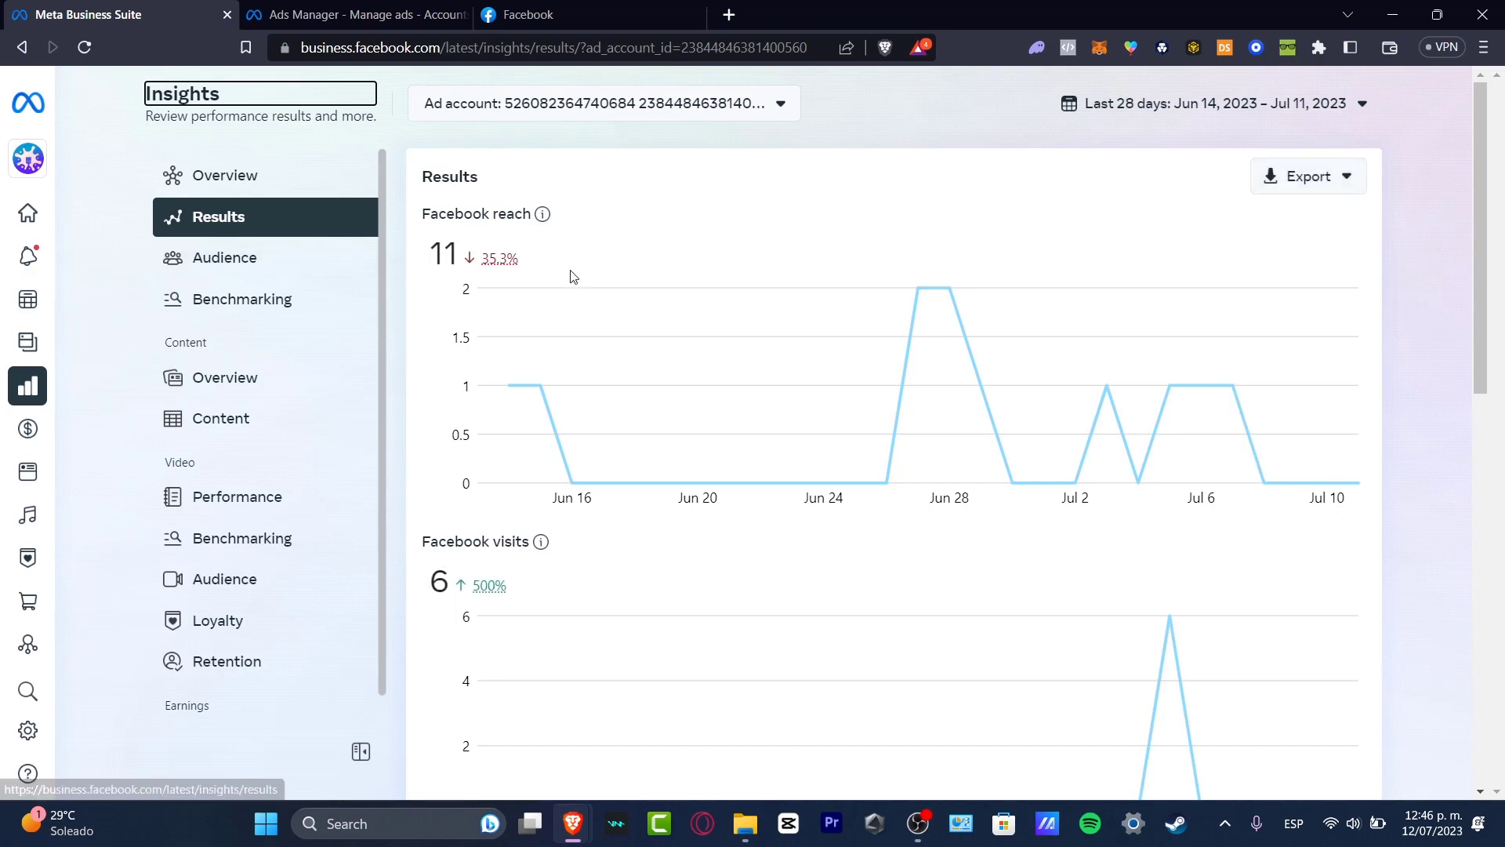
click(259, 305)
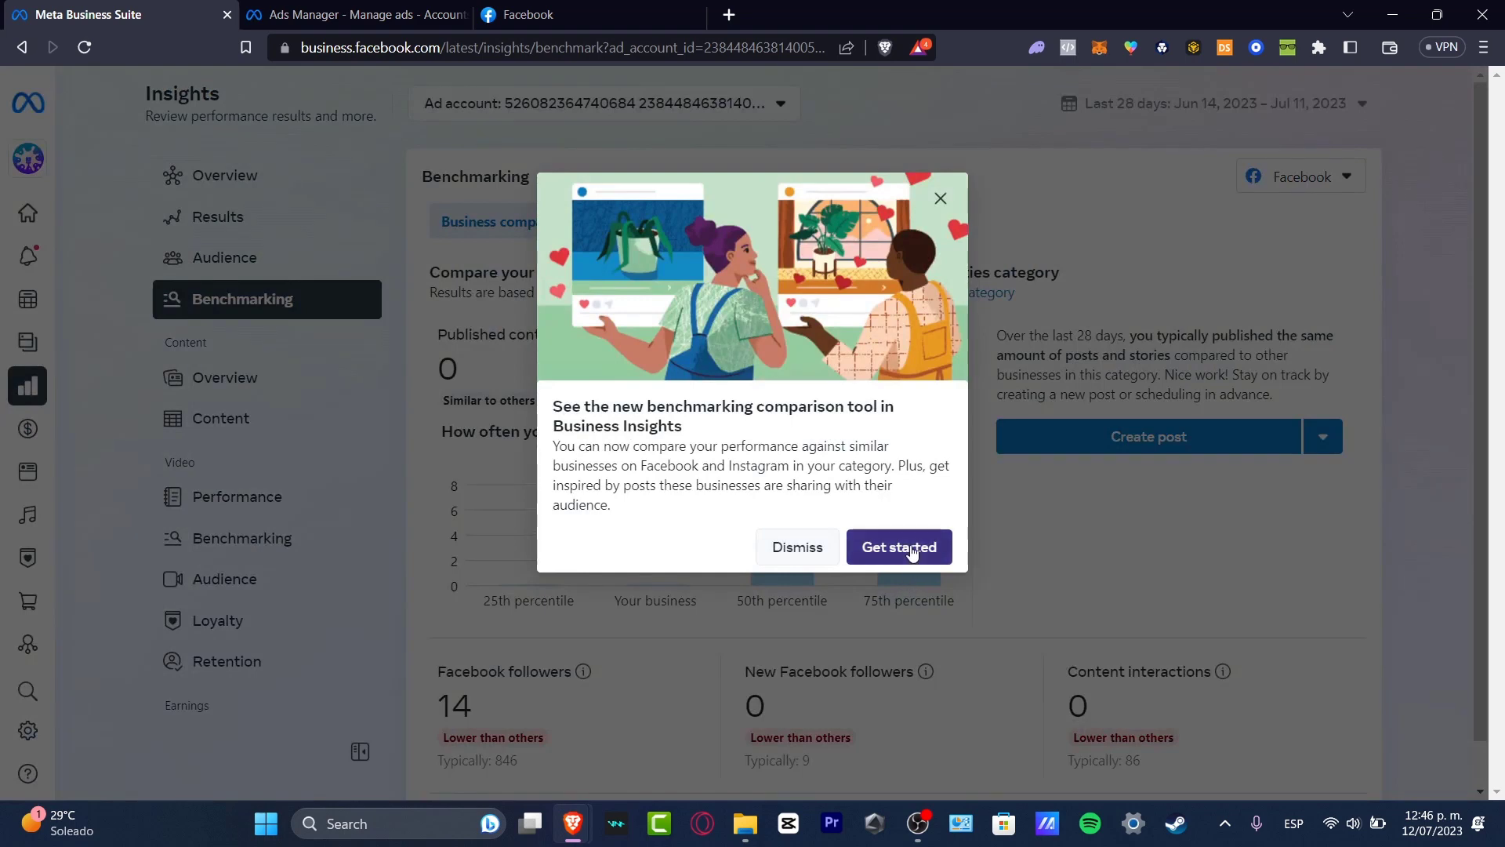
click(900, 549)
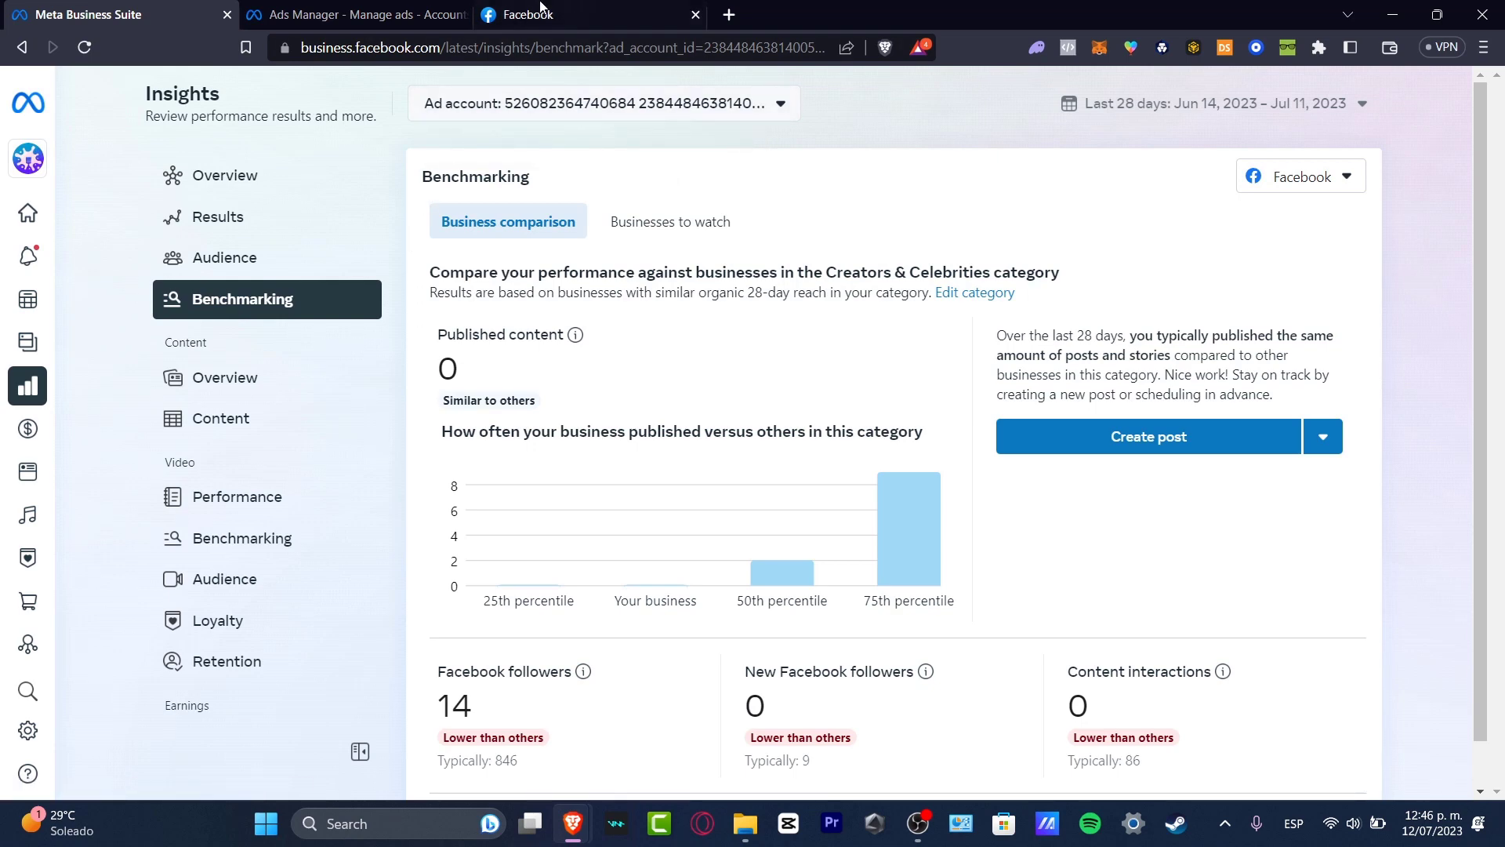
Switch to Ads Manager to view its account overview, and return to Meta Business Suite
click(421, 6)
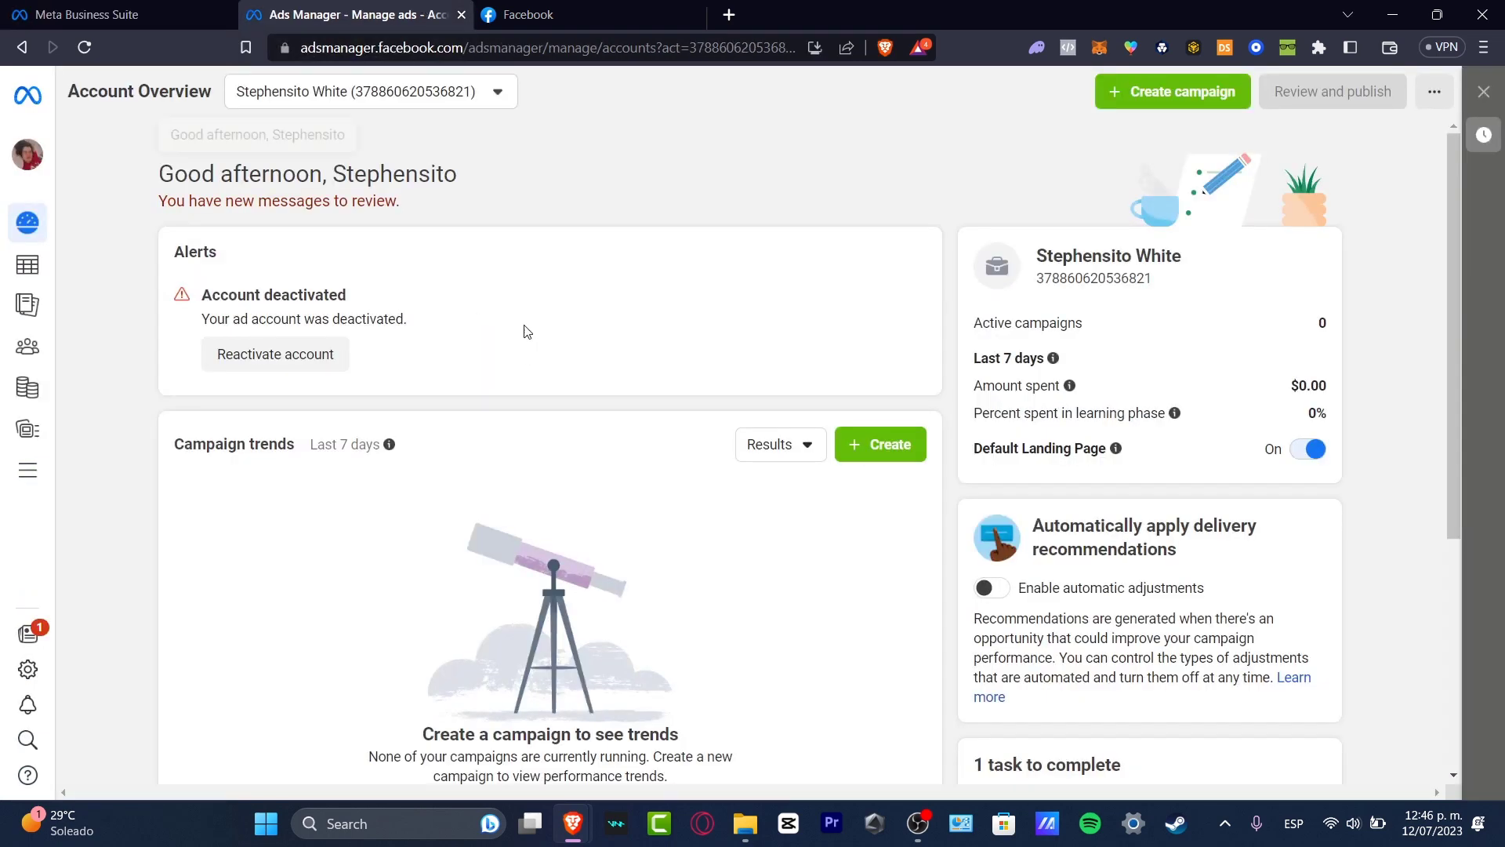
click(179, 14)
Open the Page's Monetization overview and read its introduction and status
mouse_move(24, 435)
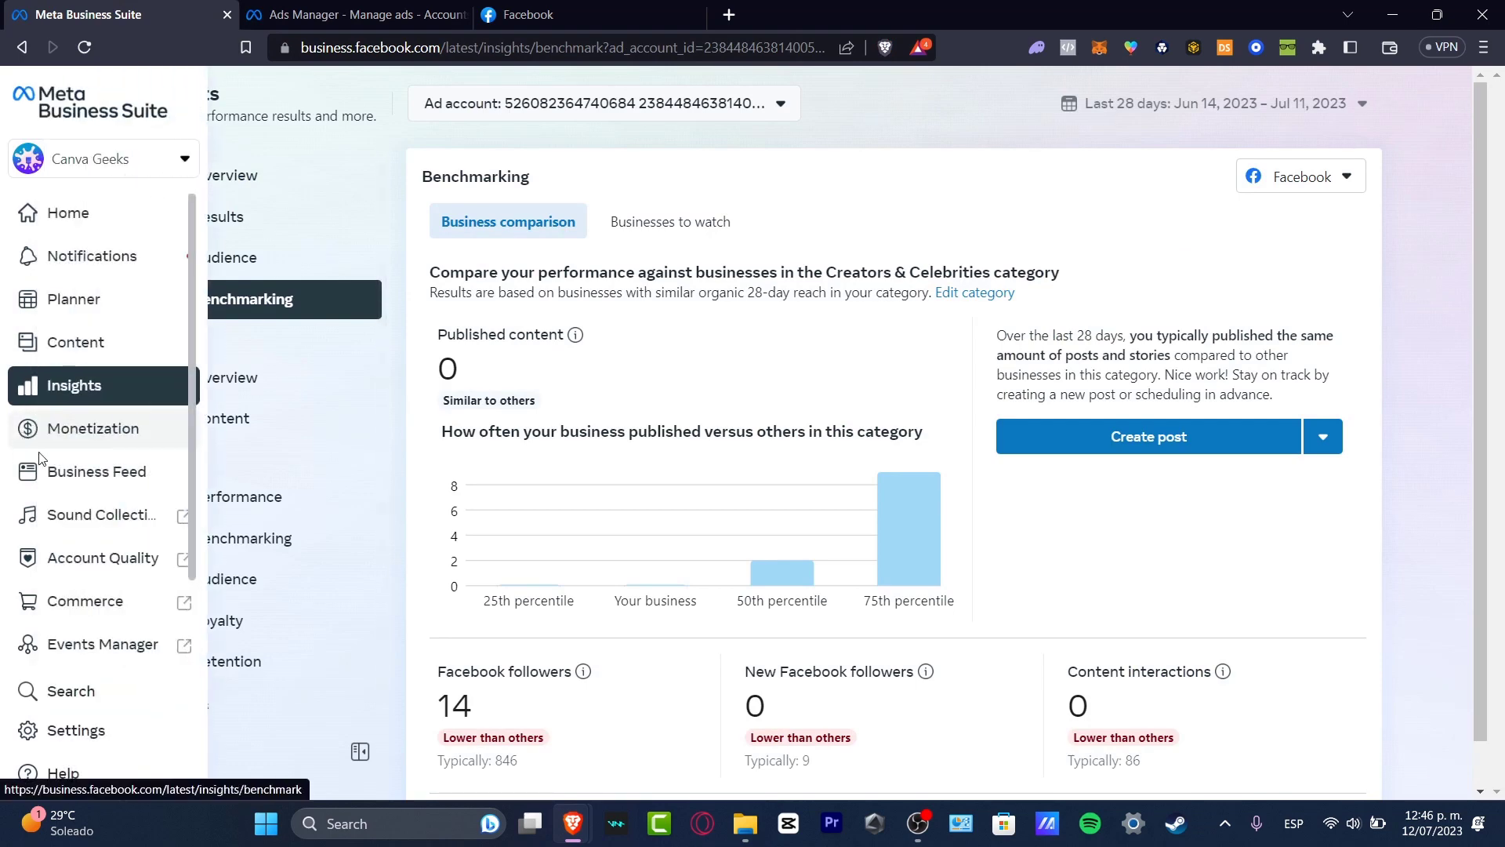
click(127, 436)
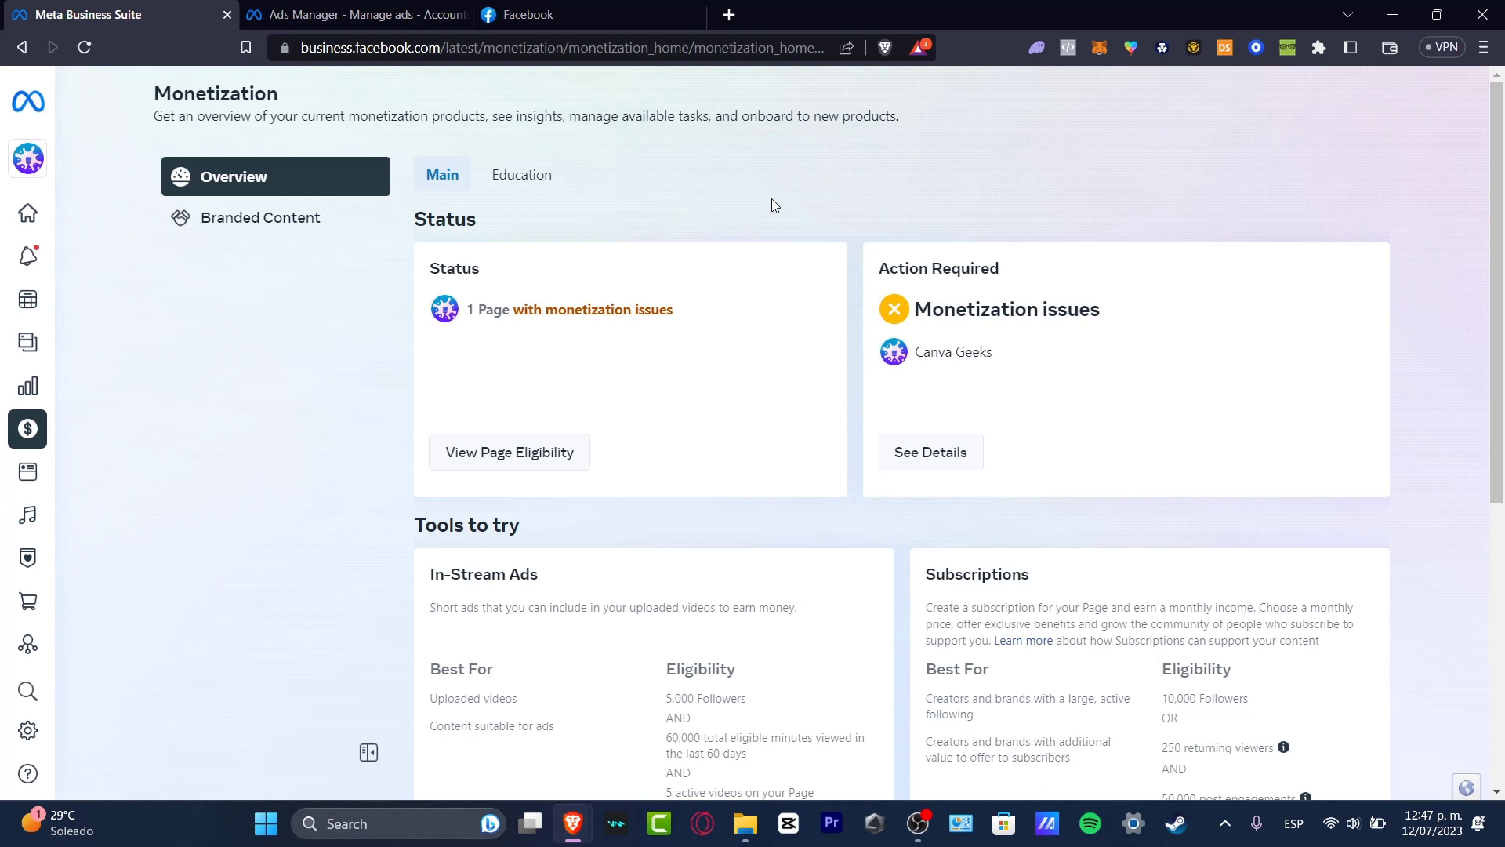
drag(241, 116, 747, 152)
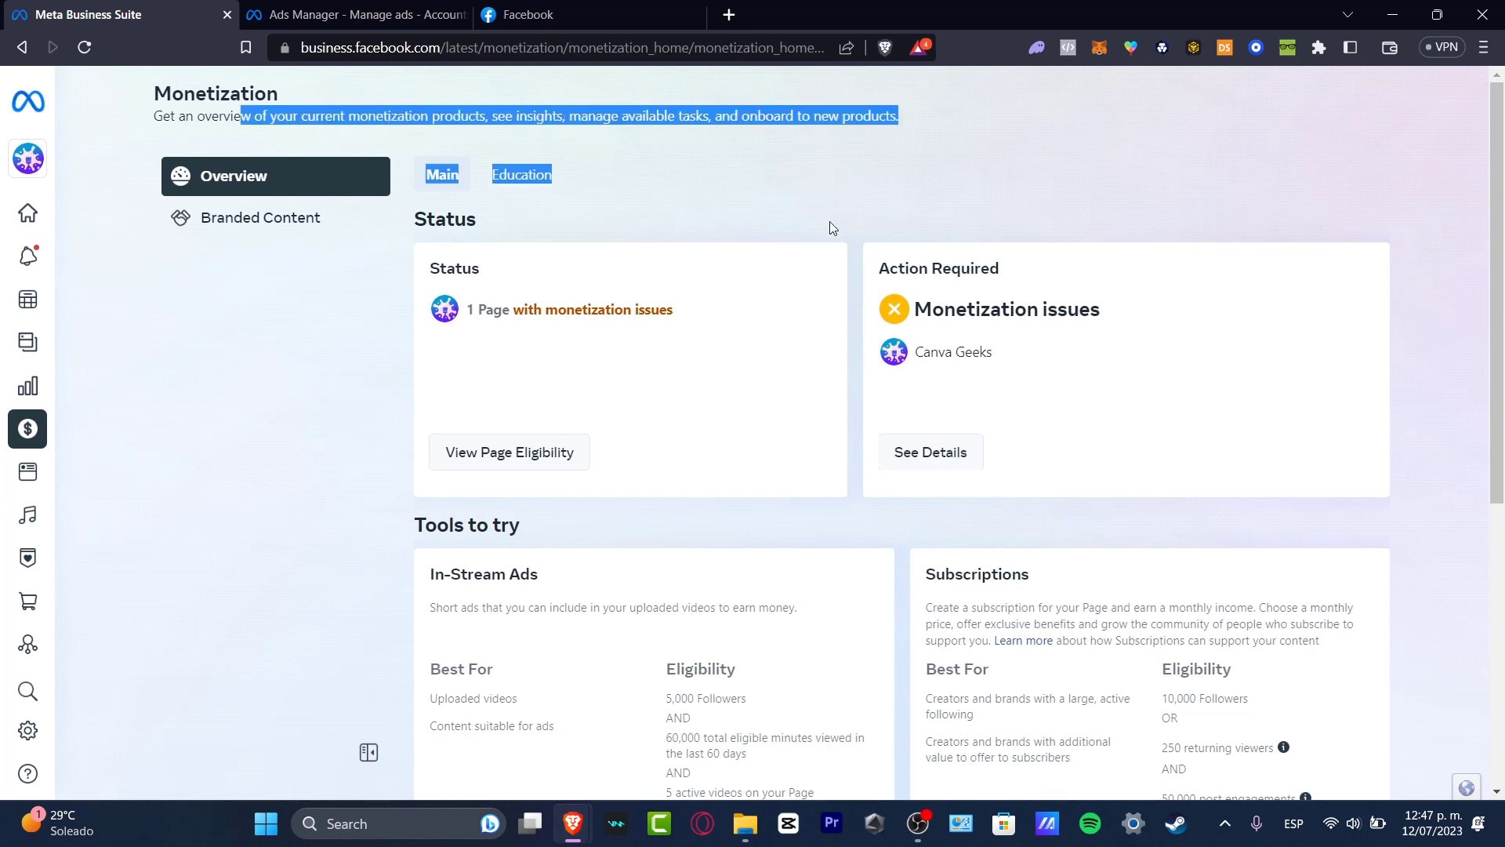
click(729, 330)
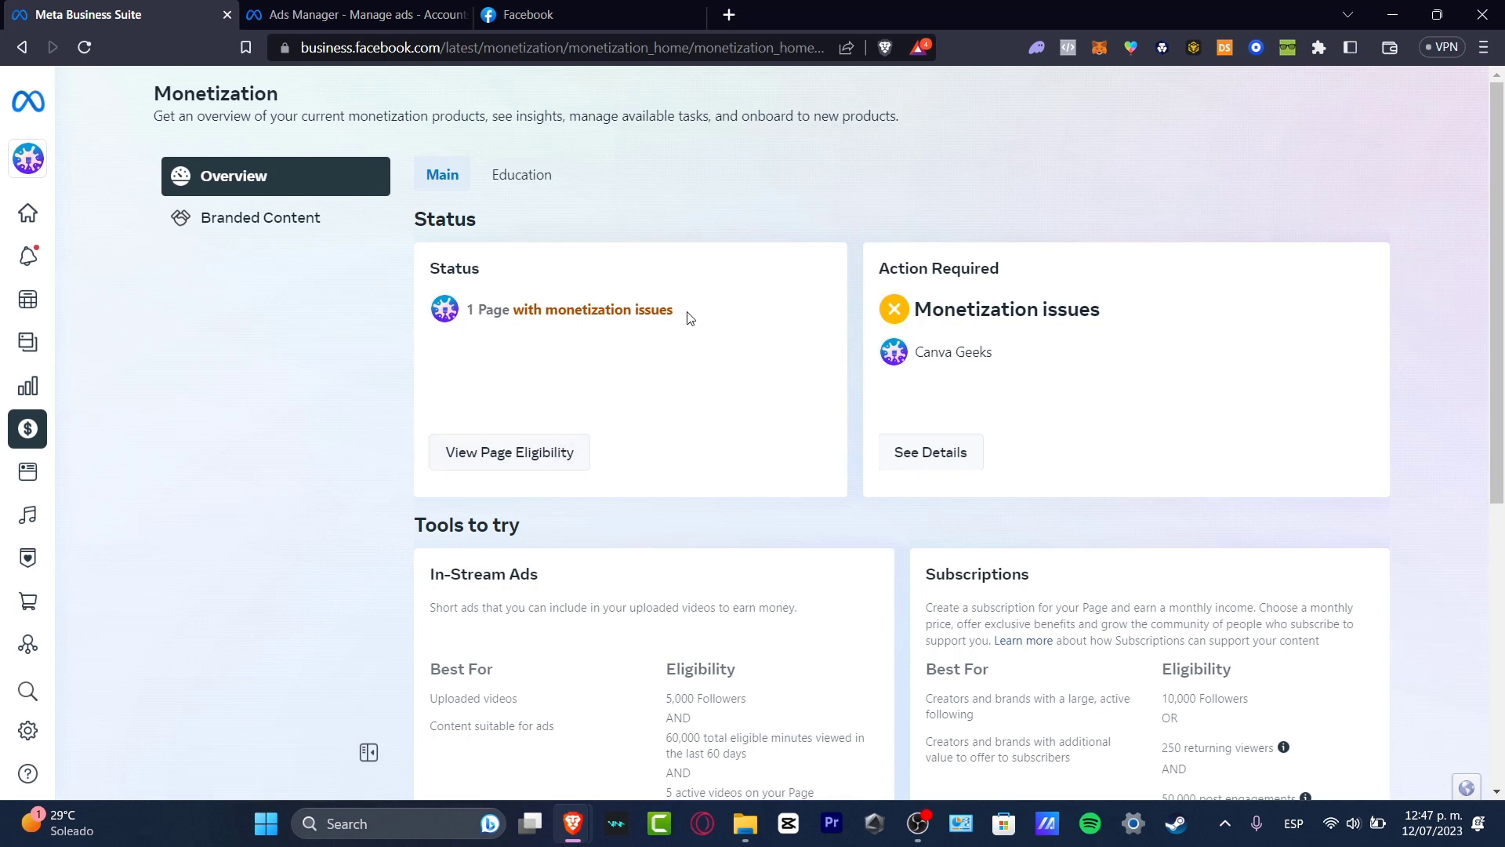
drag(679, 313, 565, 312)
click(666, 373)
Open the Page's monetization eligibility details and read the In-Stream Ads for On-Demand and Subscriptions descriptions
click(553, 453)
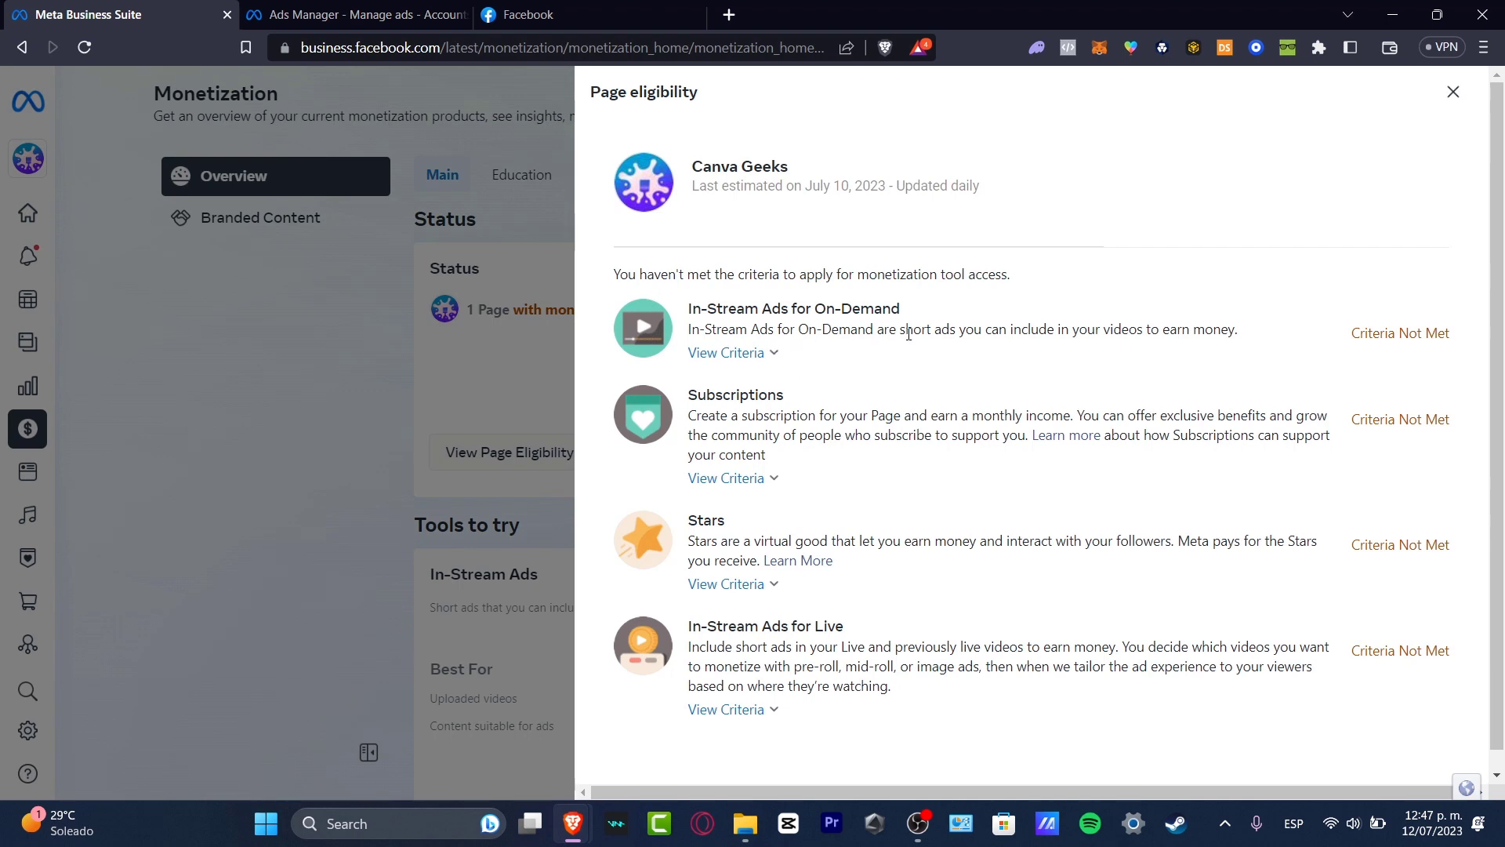
drag(896, 333, 1131, 334)
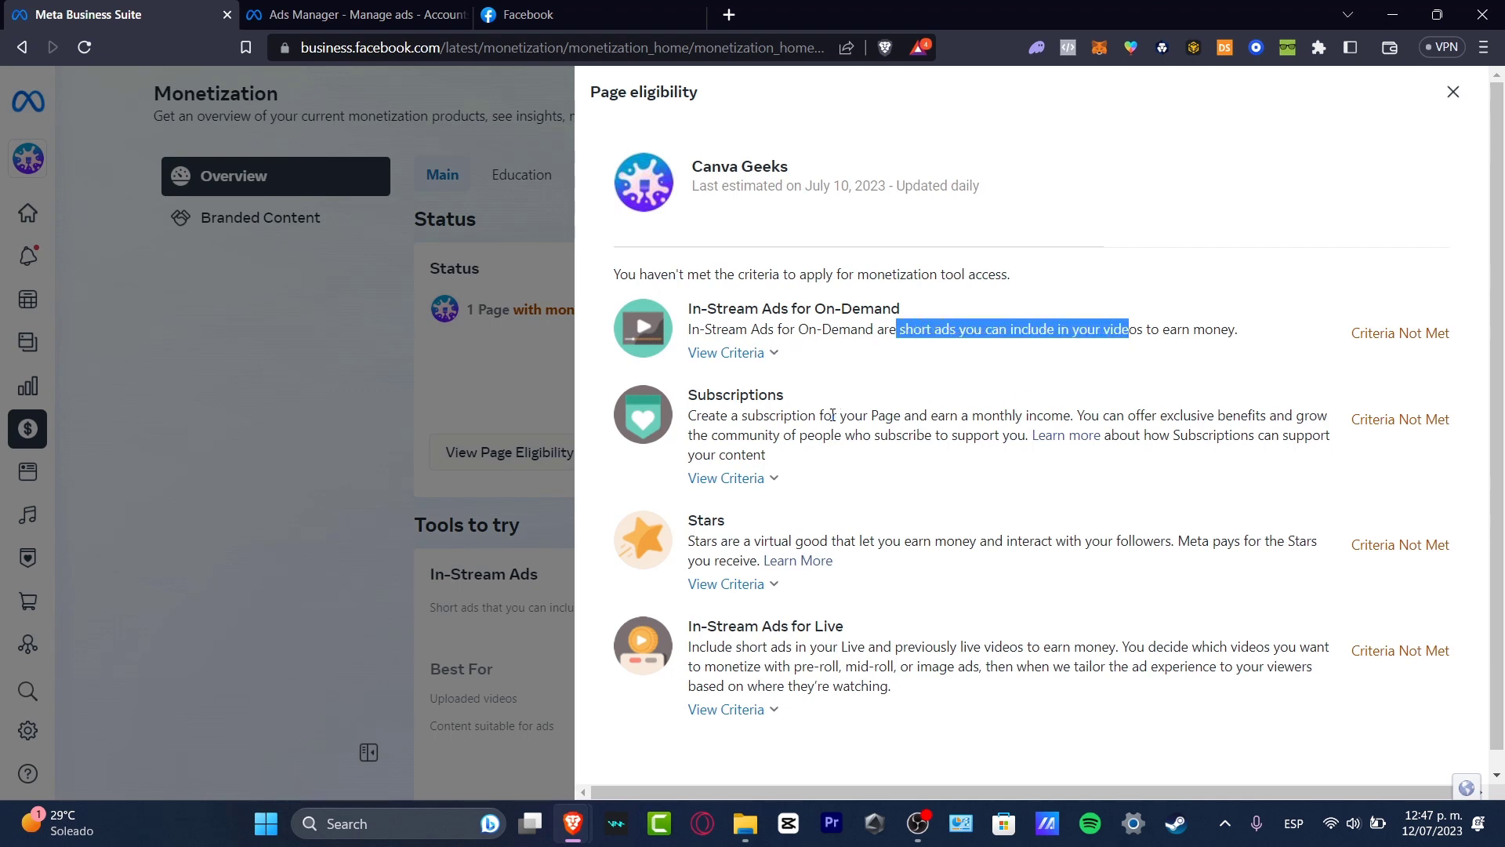
drag(833, 415, 970, 416)
scroll(972, 292, down, 1)
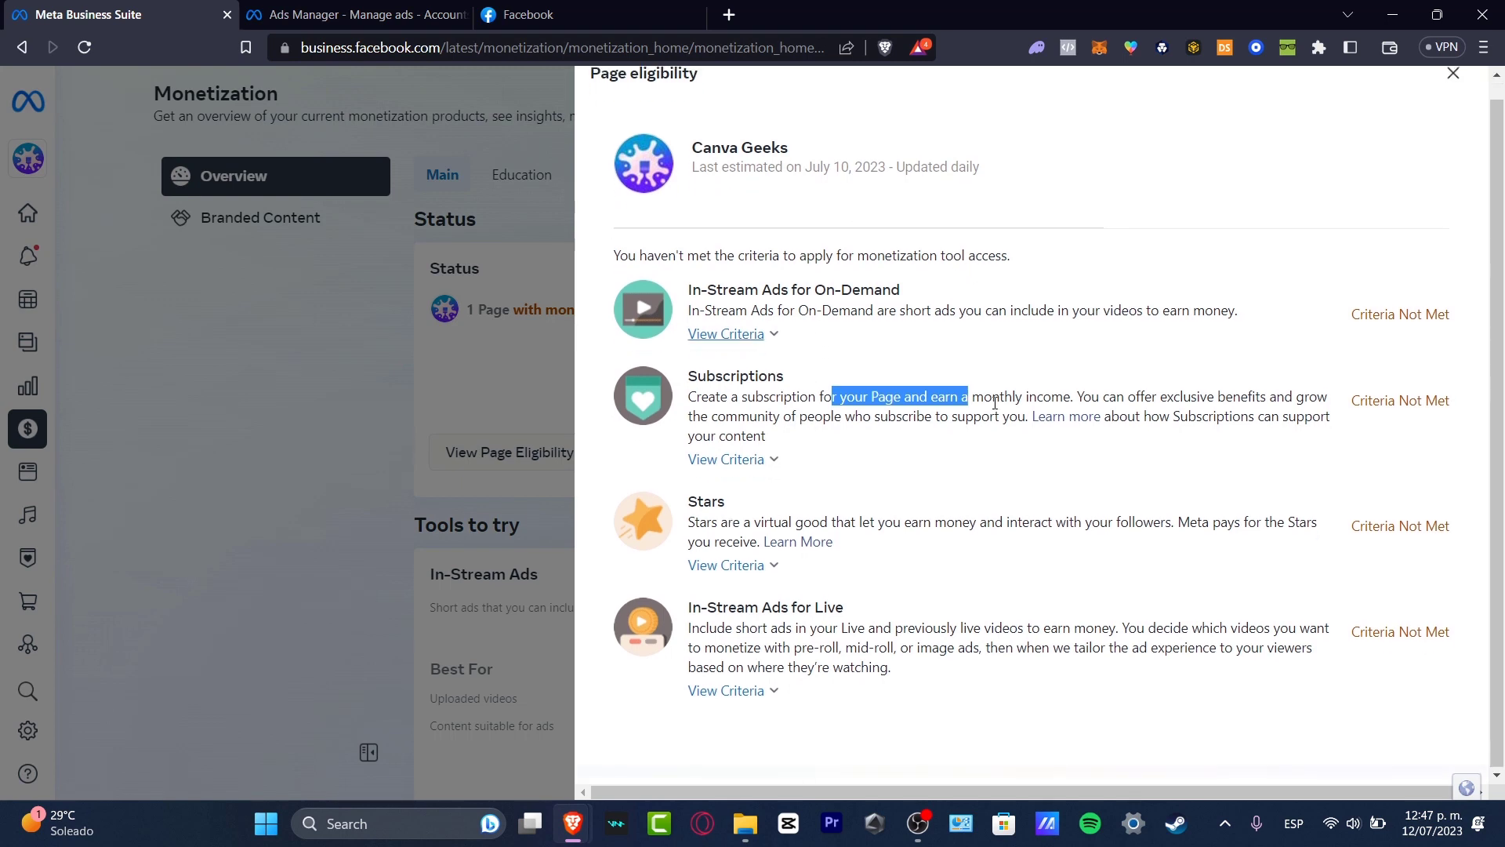
Expand the In-Stream Ads for On-Demand criteria, examine the follower, minutes-viewed and active-video requirements, and close the eligibility details
click(814, 334)
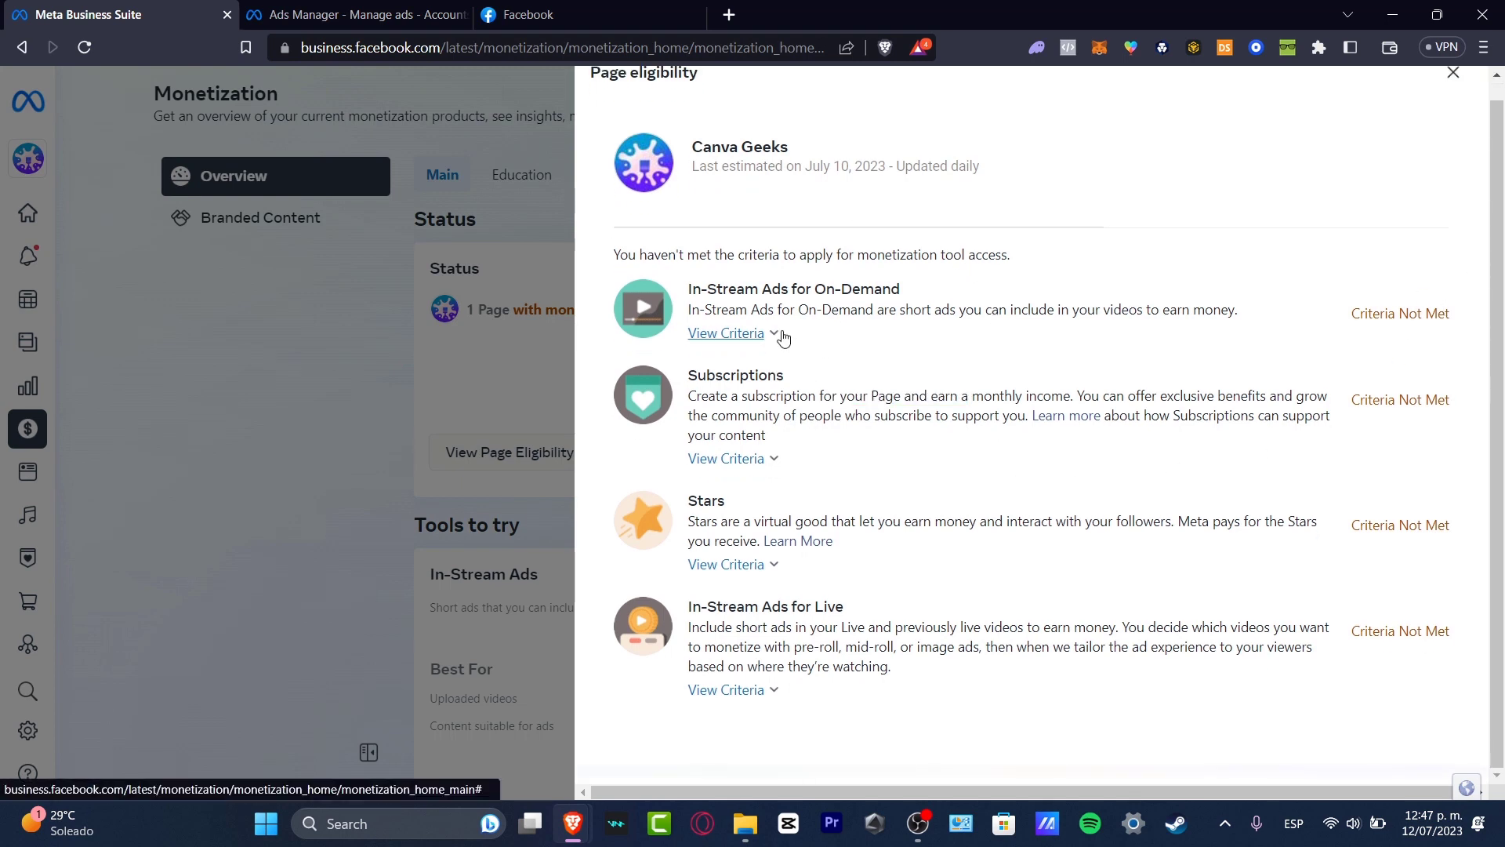
click(776, 333)
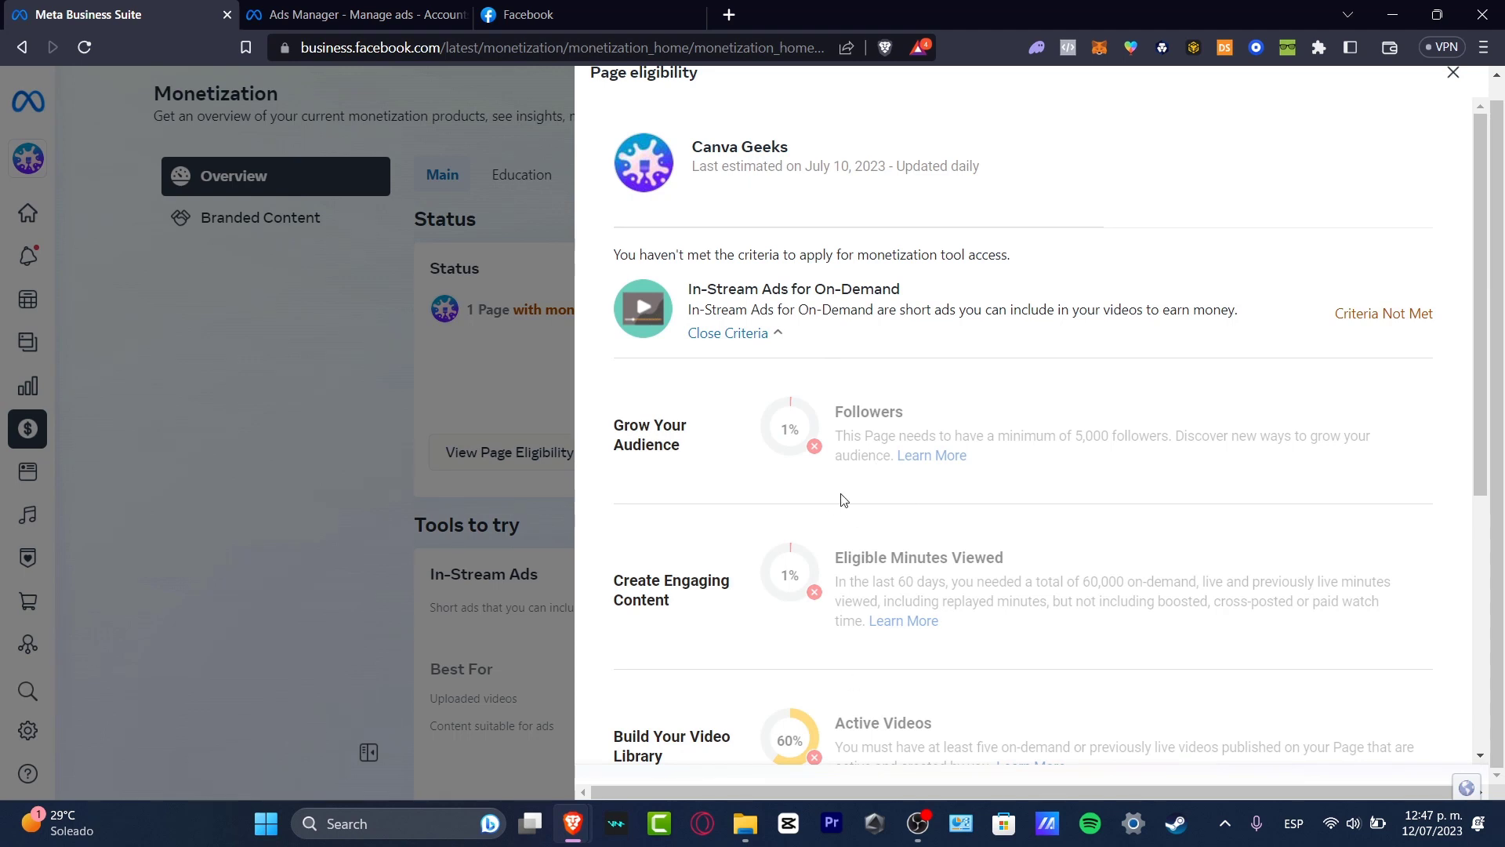
drag(869, 412, 936, 439)
drag(876, 553, 1021, 559)
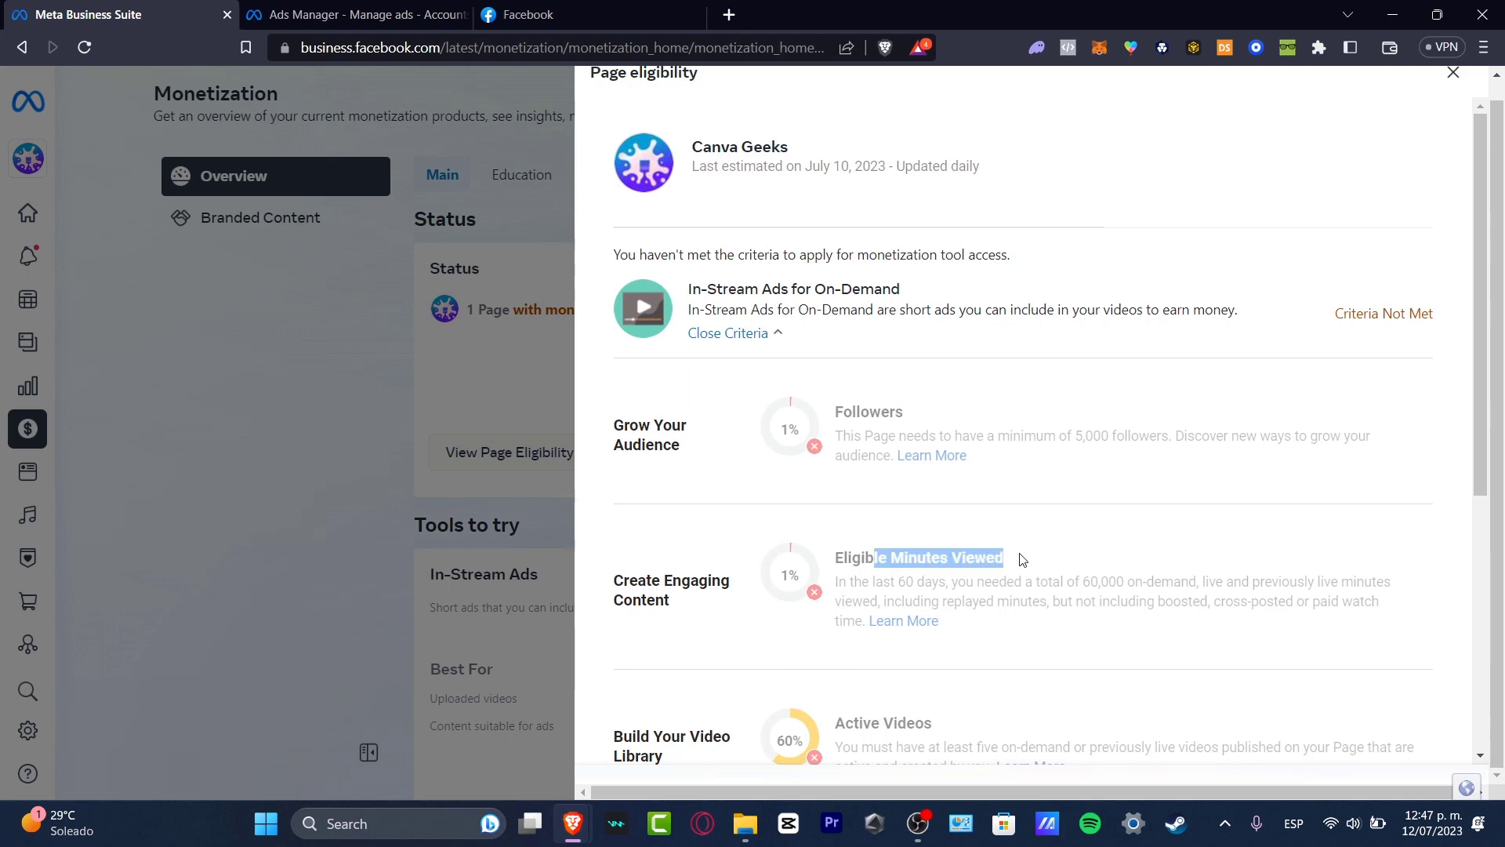
scroll(1090, 559, down, 4)
drag(865, 426, 964, 432)
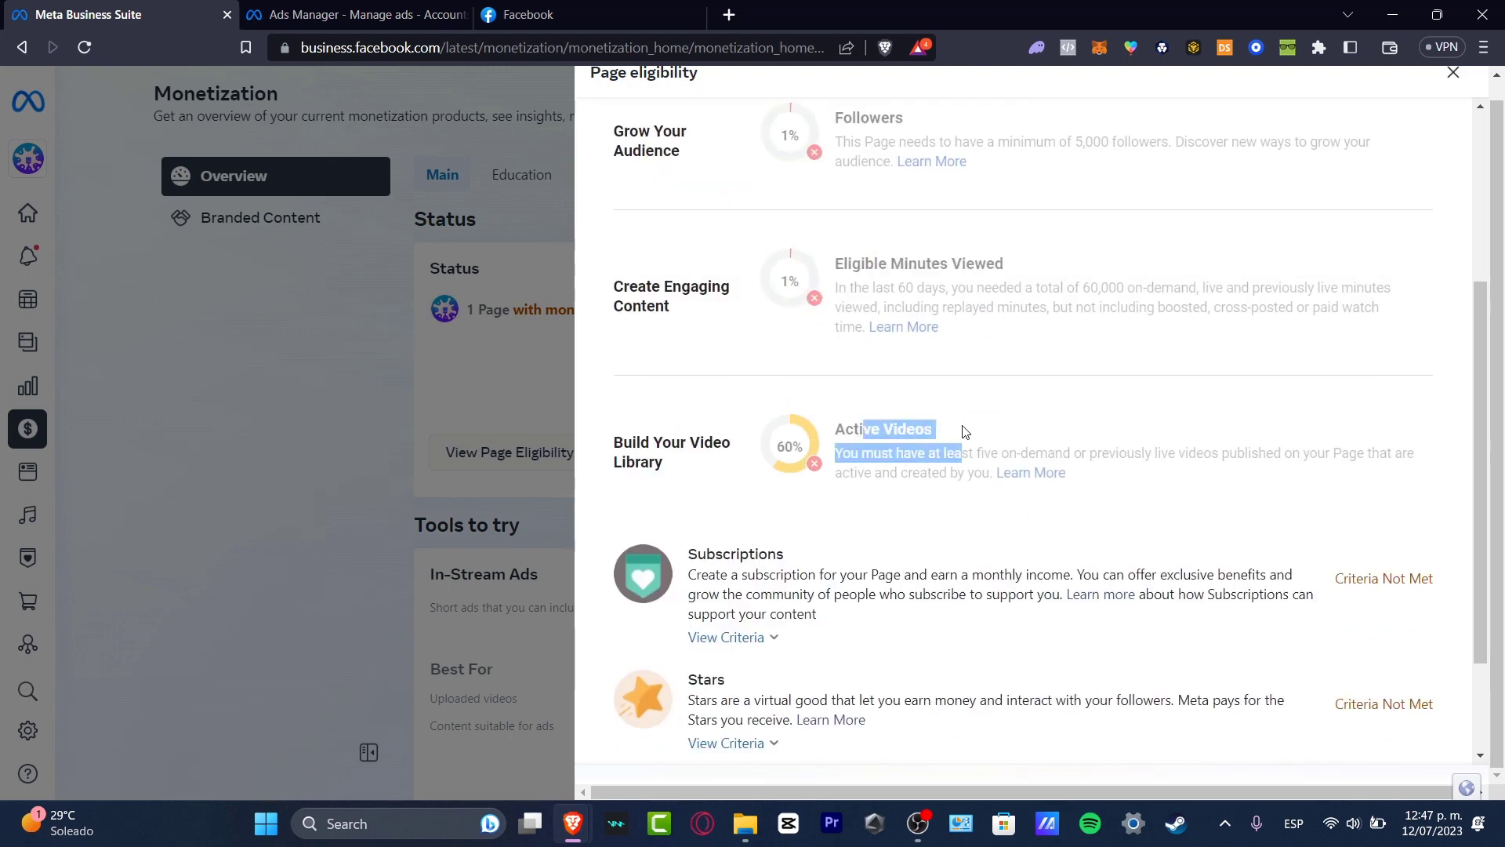
scroll(981, 462, down, 2)
click(397, 374)
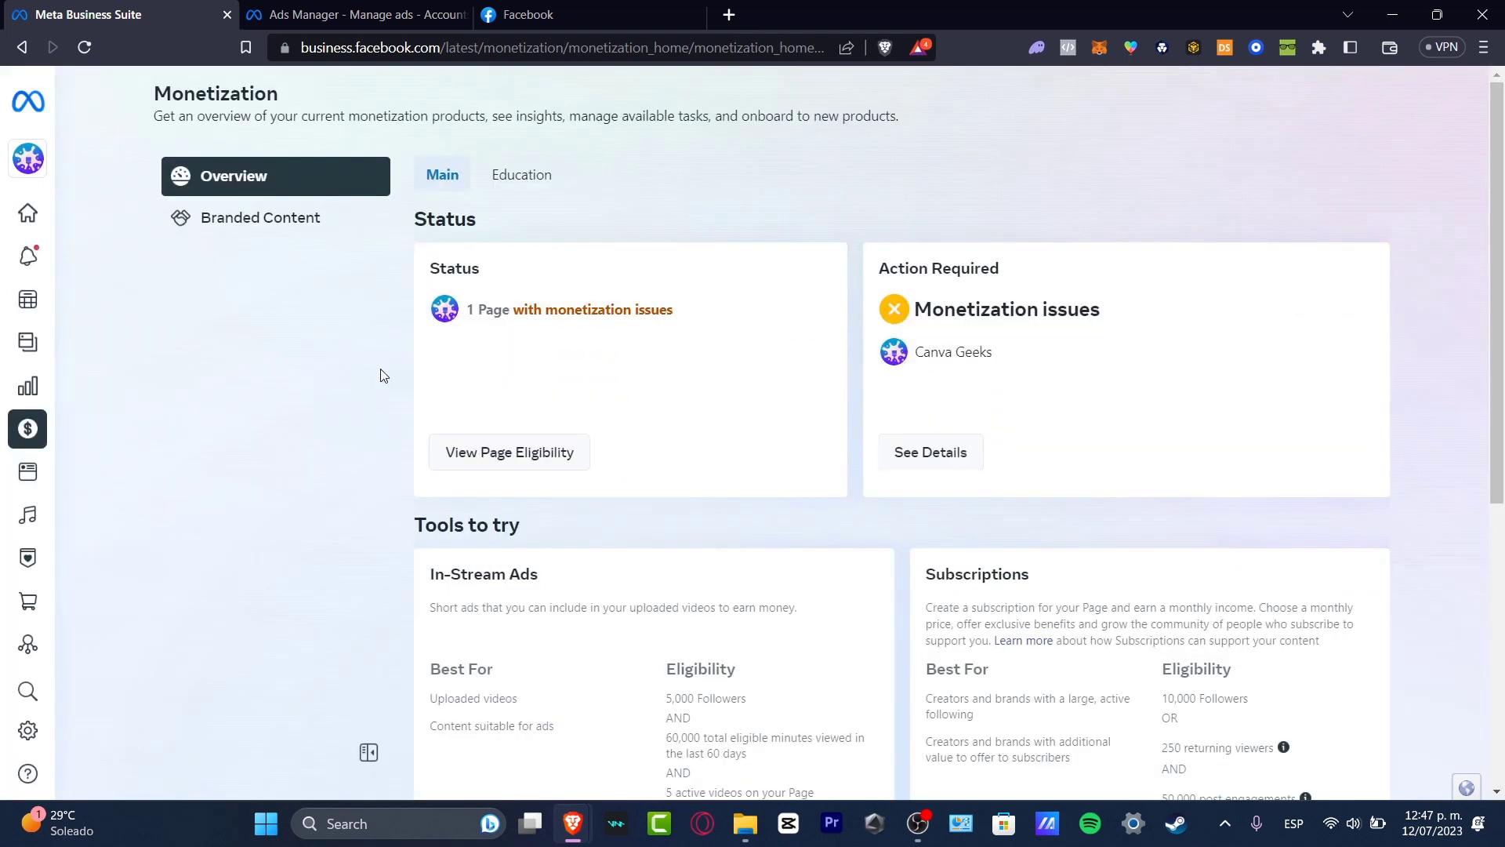
Open the Business Feed to view posts and suggestions from Facebook Pages
click(29, 477)
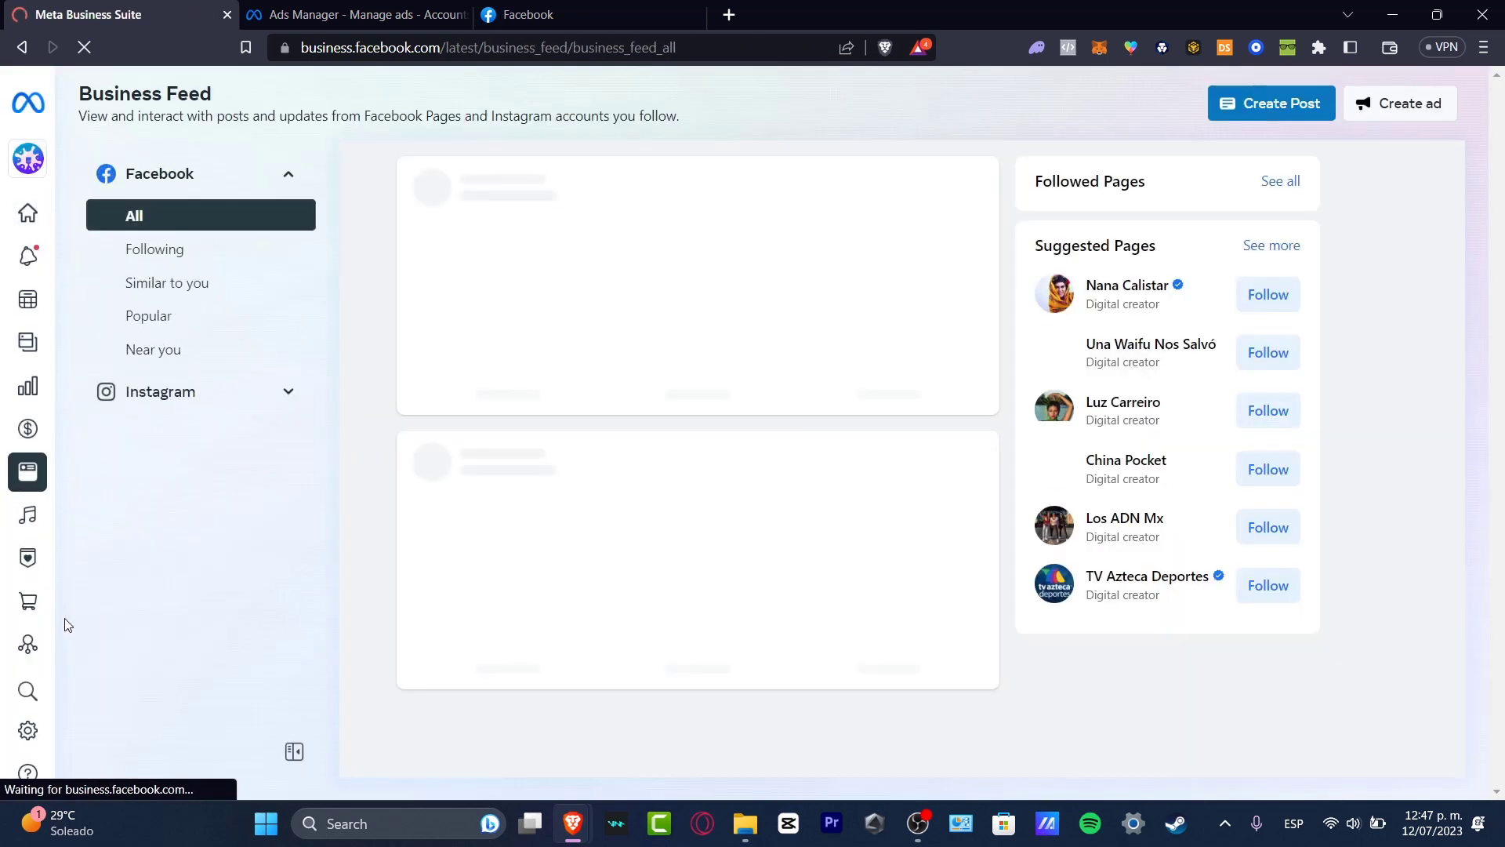
Open the settings to review the people with access and the Business Account info, and return to Home
mouse_move(36, 596)
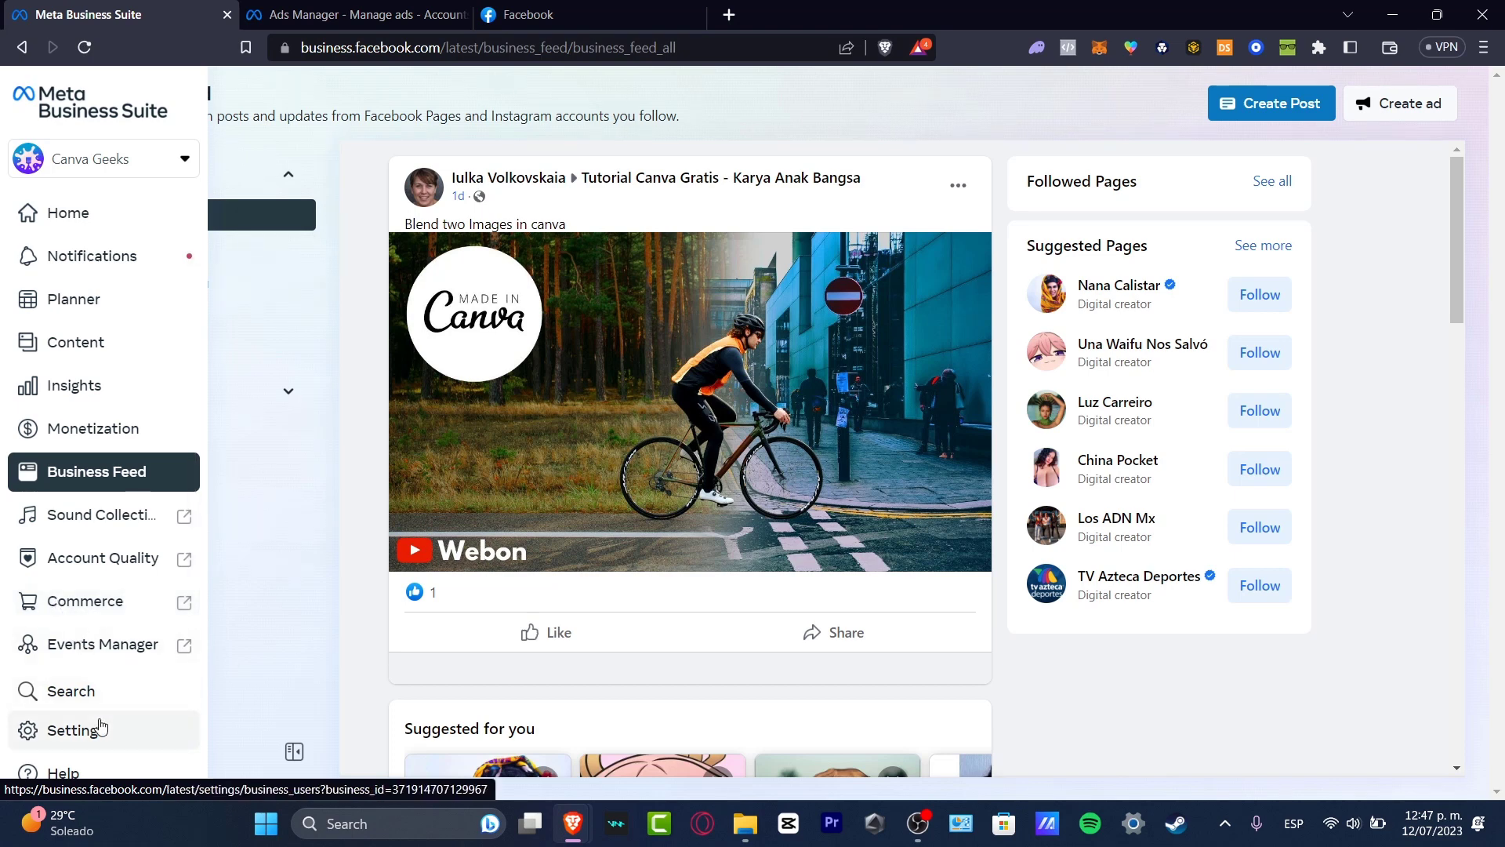
click(76, 745)
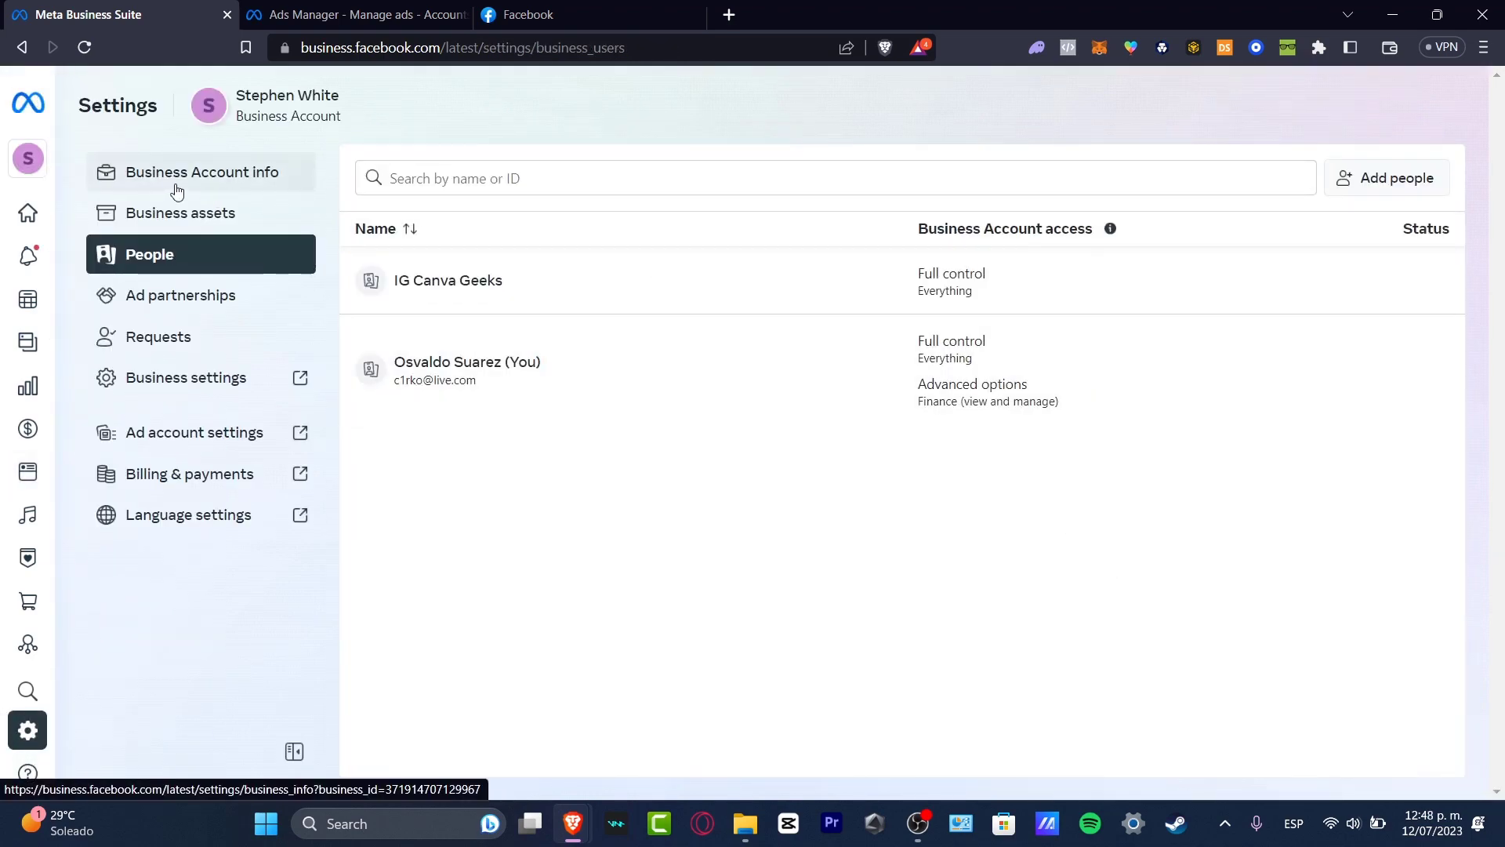
click(219, 189)
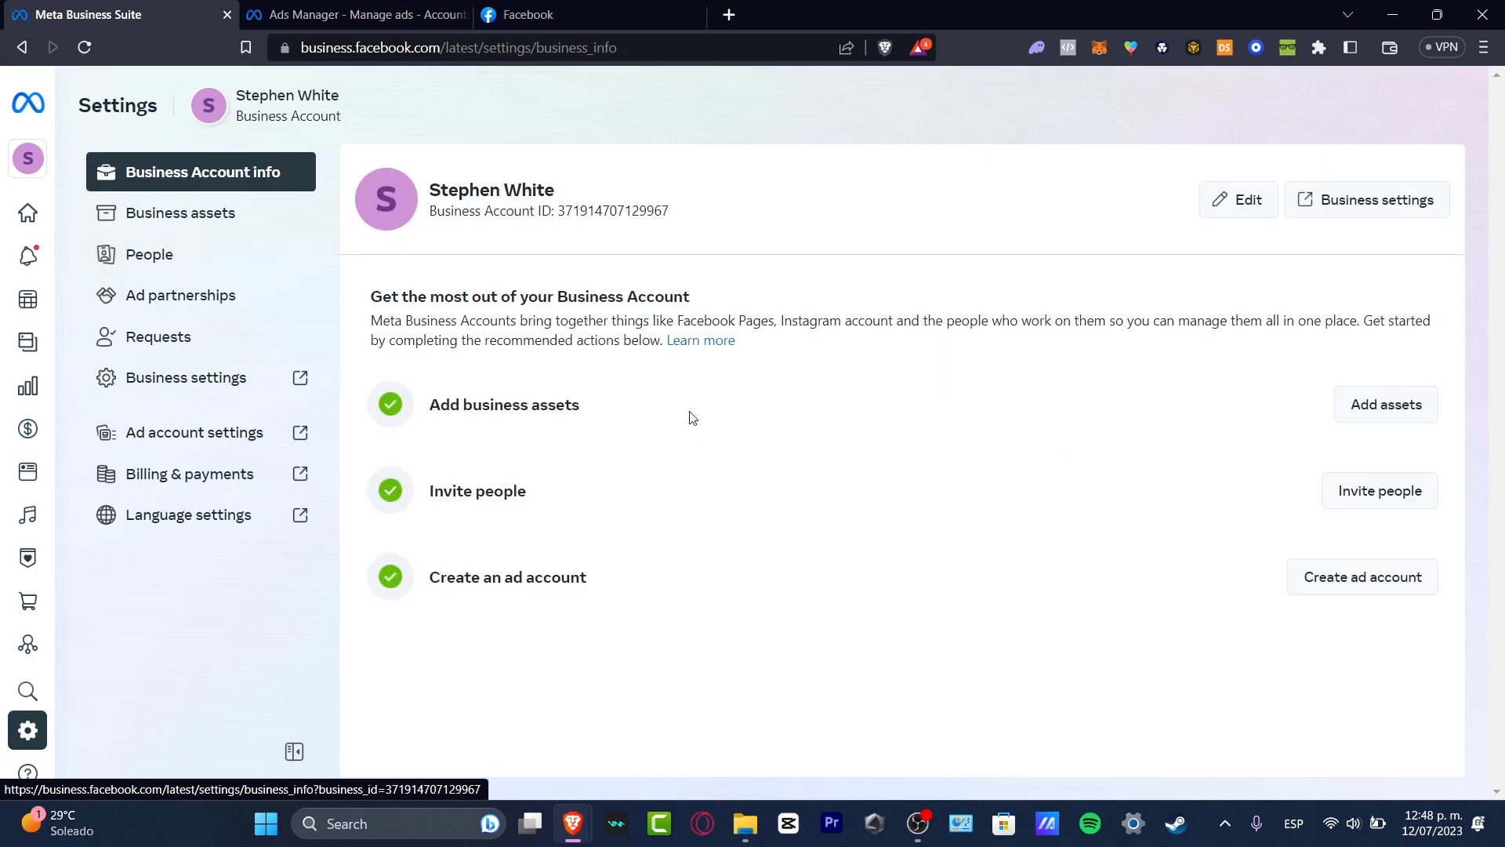
click(38, 212)
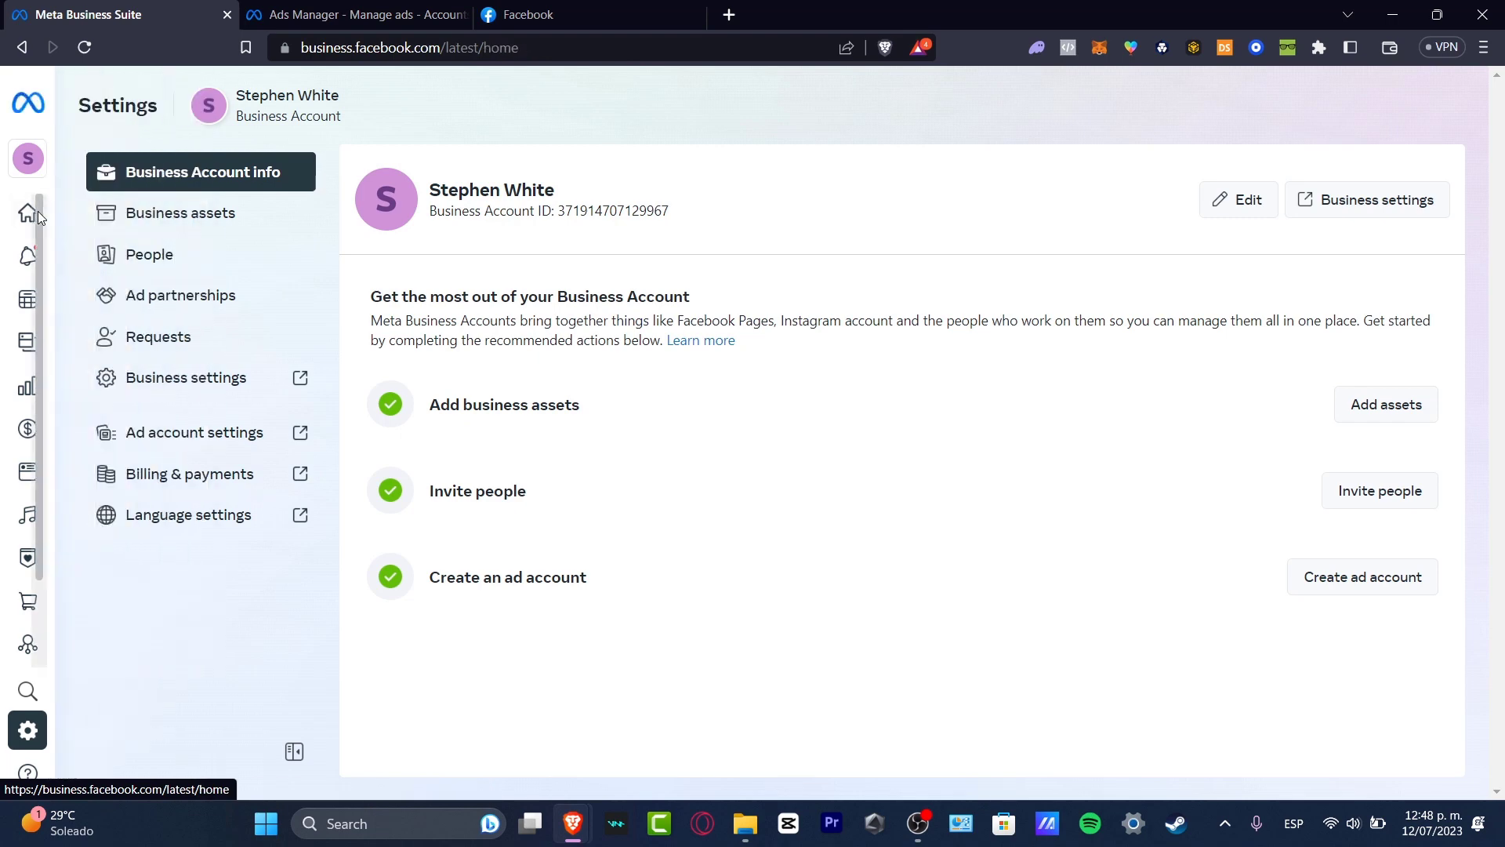